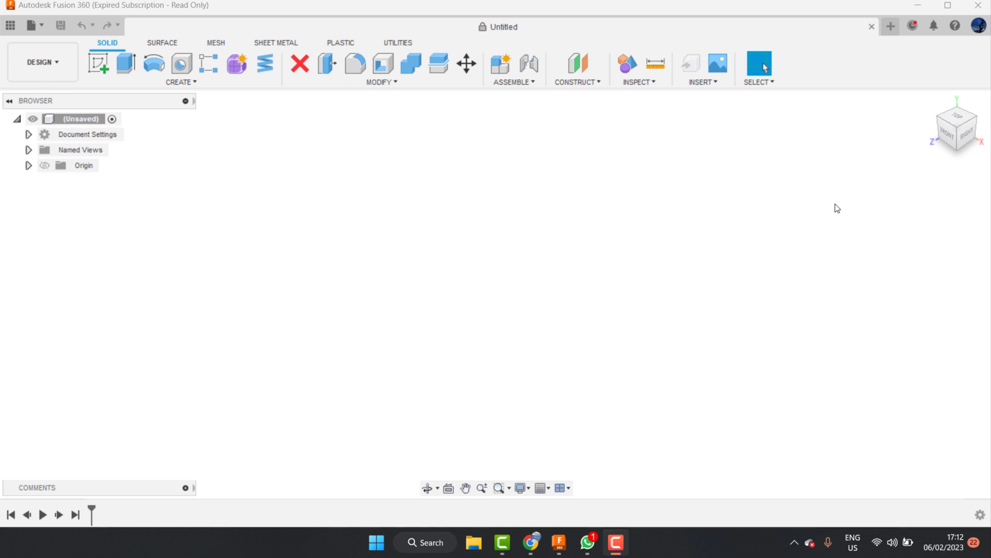
Step: Start a sketch on an origin plane and draw a Ø60 mm circle at the origin
{"action": "left_click", "coordinate": [57, 70]}
{"action": "left_click", "coordinate": [45, 94]}
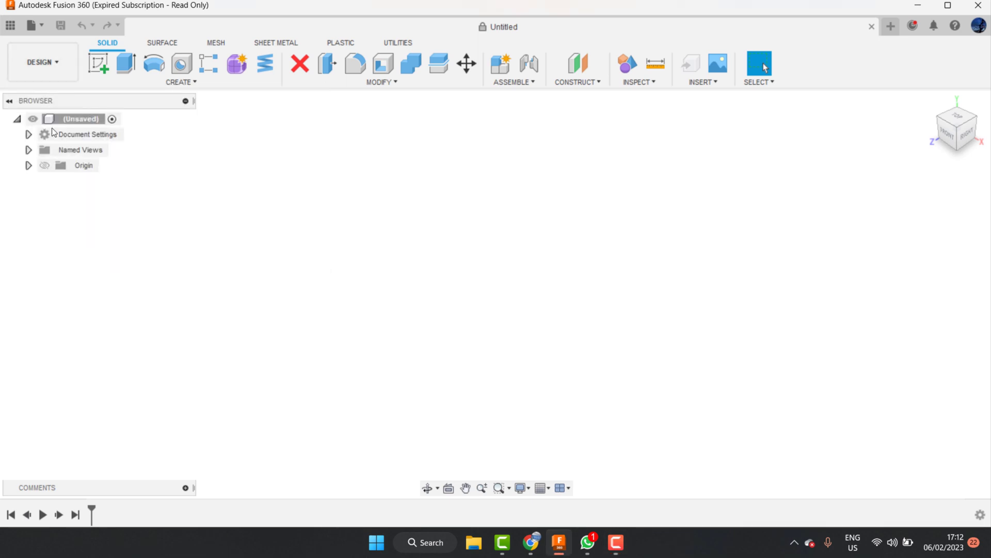
{"action": "left_click", "coordinate": [98, 66]}
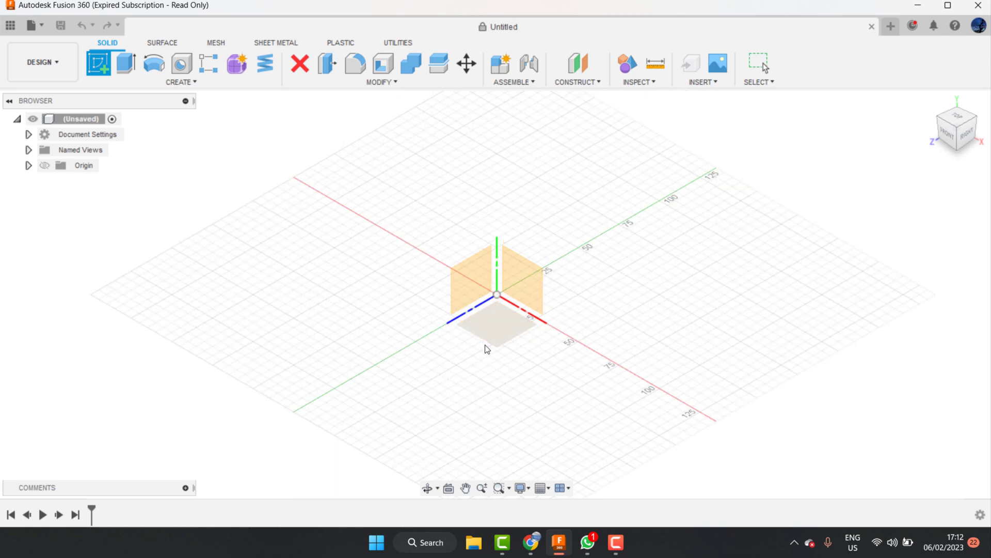
{"action": "left_click", "coordinate": [472, 277]}
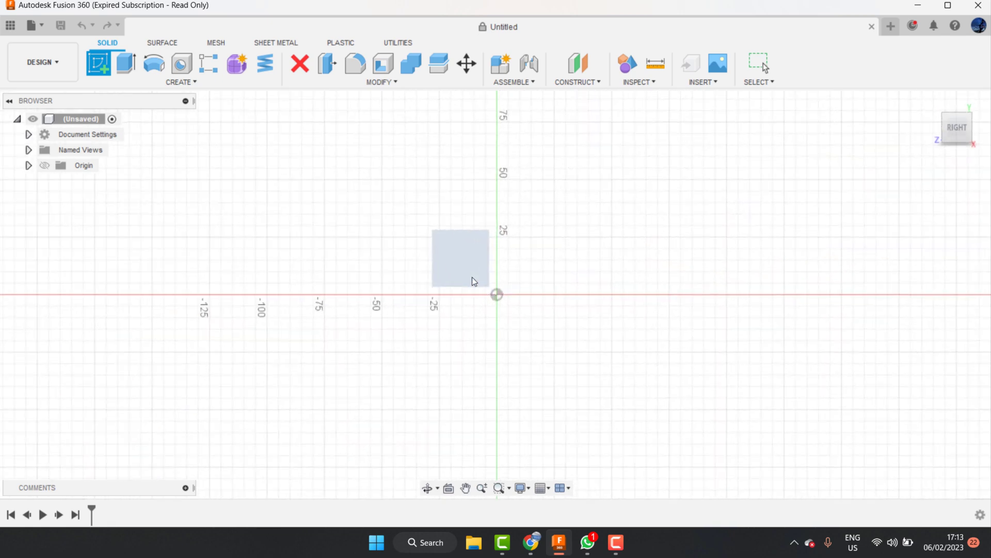
{"action": "key", "text": "c"}
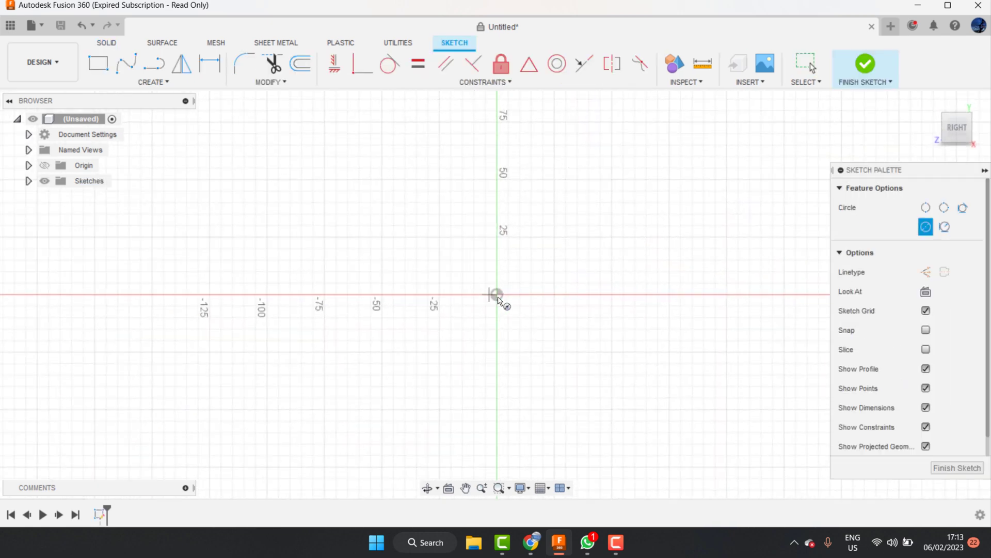
{"action": "left_click", "coordinate": [497, 295]}
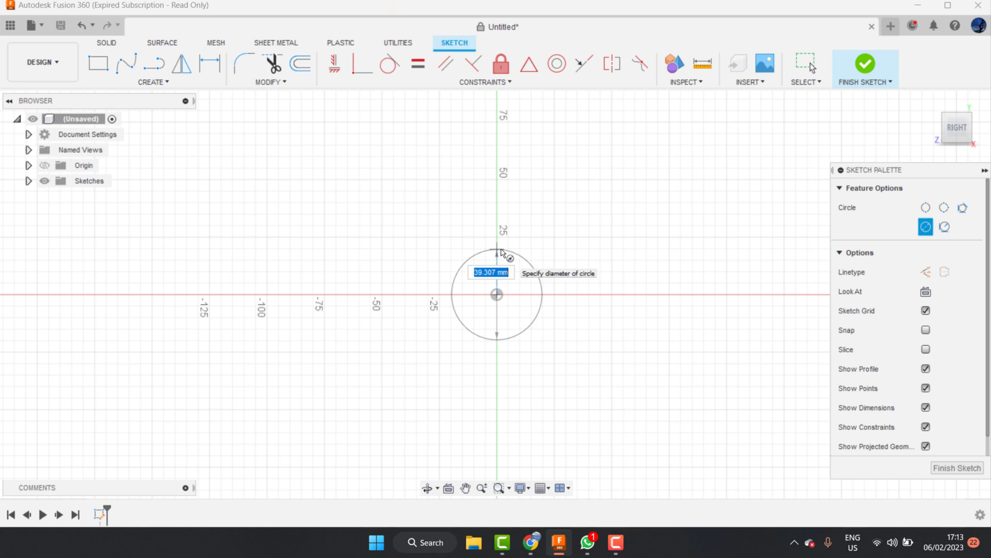
{"action": "type", "text": "60"}
{"action": "key", "text": "Return"}
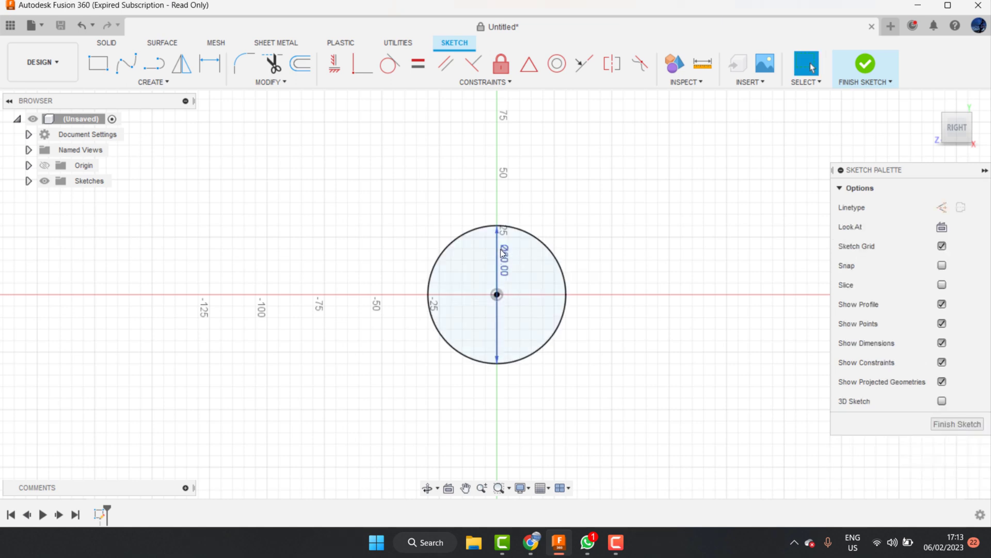
Step: Add concentric Ø55 mm and Ø50 mm circles at the origin
{"action": "key", "text": "c"}
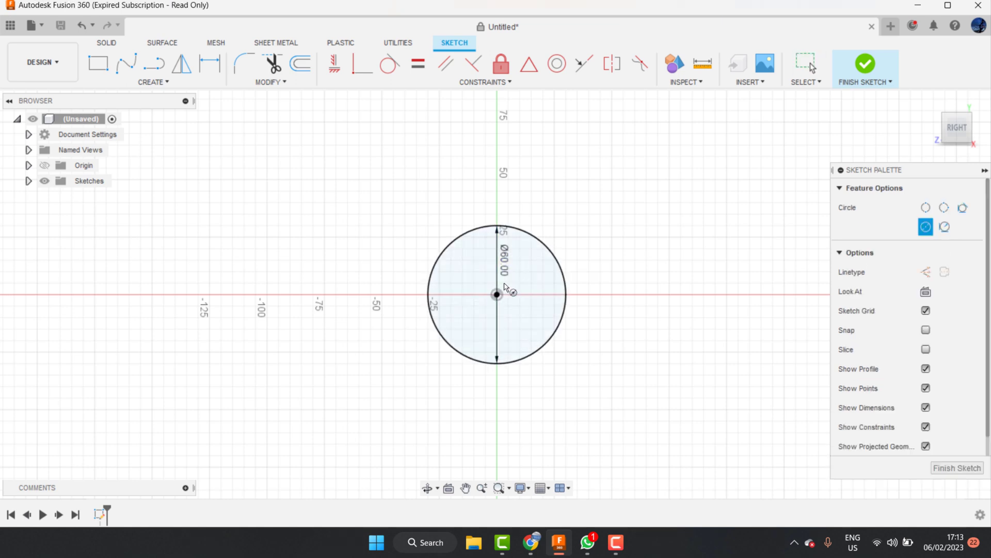
{"action": "left_click", "coordinate": [496, 294]}
{"action": "type", "text": "55"}
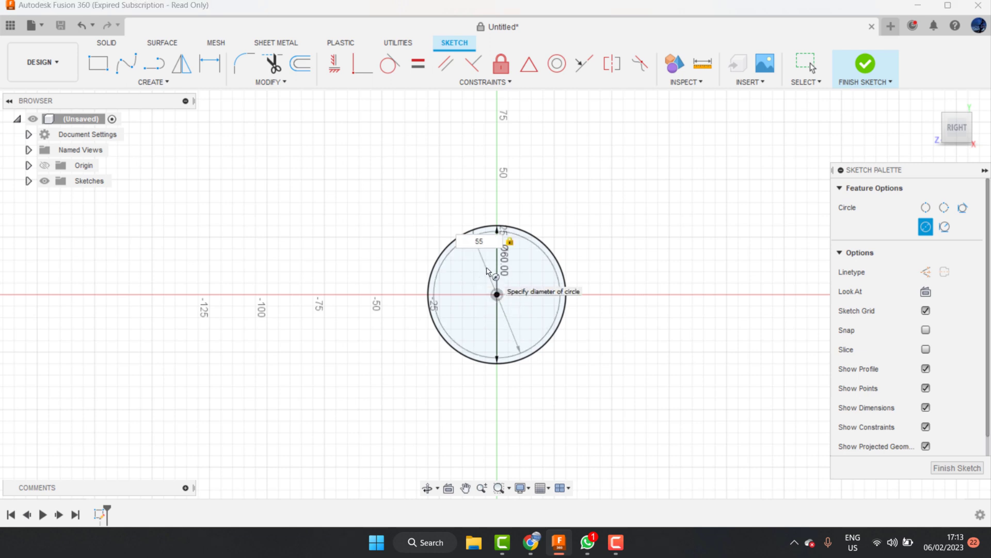
{"action": "key", "text": "Return"}
{"action": "key", "text": "Escape"}
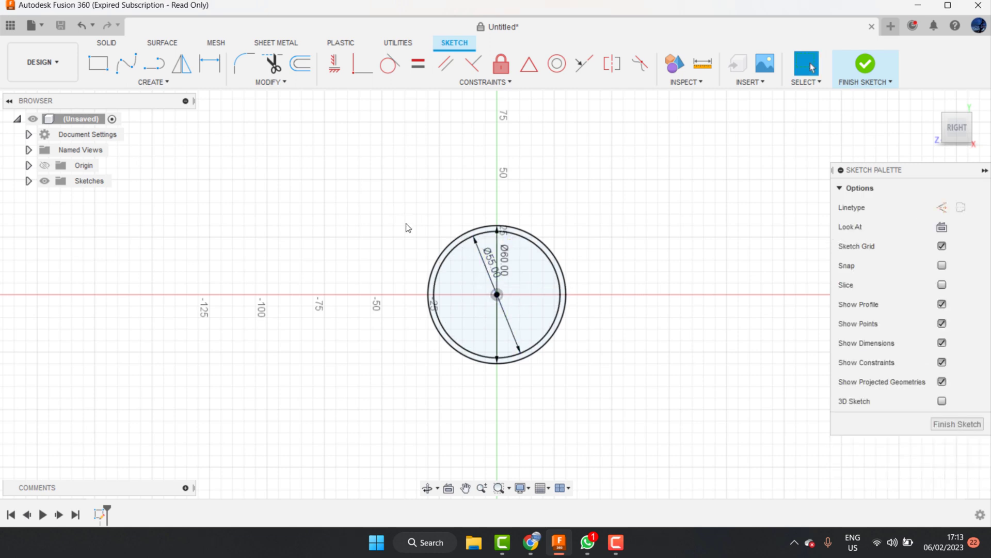
{"action": "key", "text": "c"}
{"action": "left_click", "coordinate": [496, 295]}
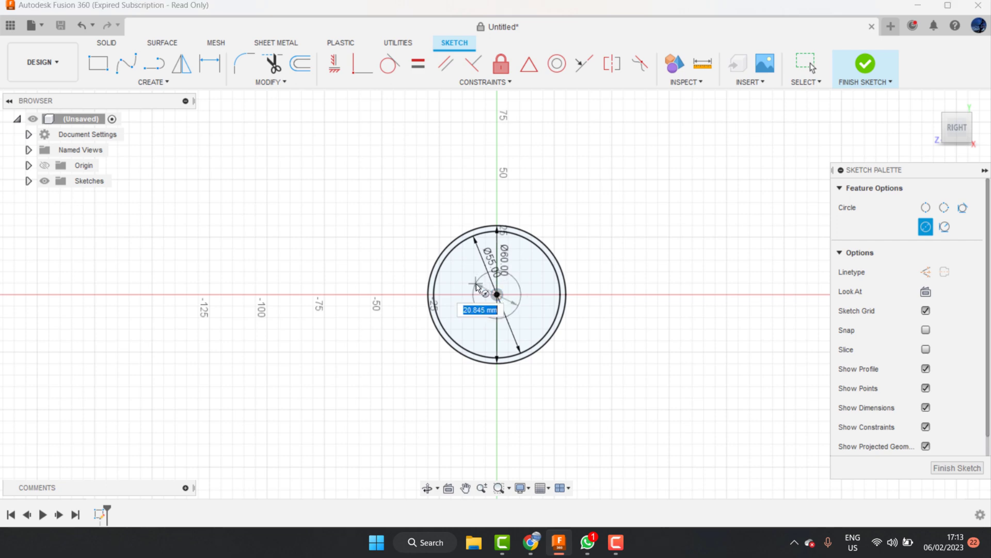
{"action": "type", "text": "50"}
{"action": "key", "text": "Return"}
{"action": "key", "text": "Escape"}
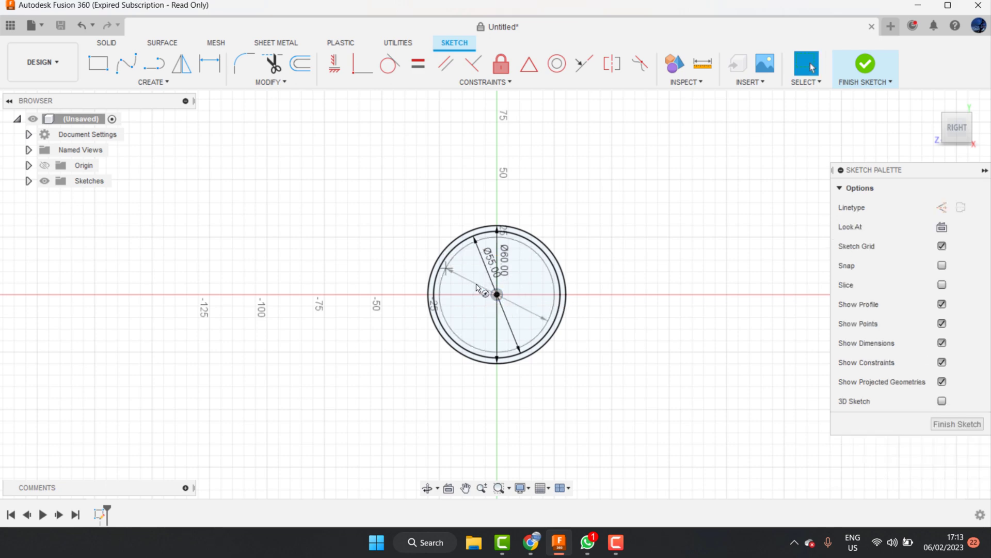
{"action": "scroll", "coordinate": [501, 249], "scroll_direction": "up", "scroll_amount": 3}
{"action": "scroll", "coordinate": [501, 253], "scroll_direction": "up", "scroll_amount": 2}
{"action": "scroll", "coordinate": [500, 254], "scroll_direction": "up", "scroll_amount": 2}
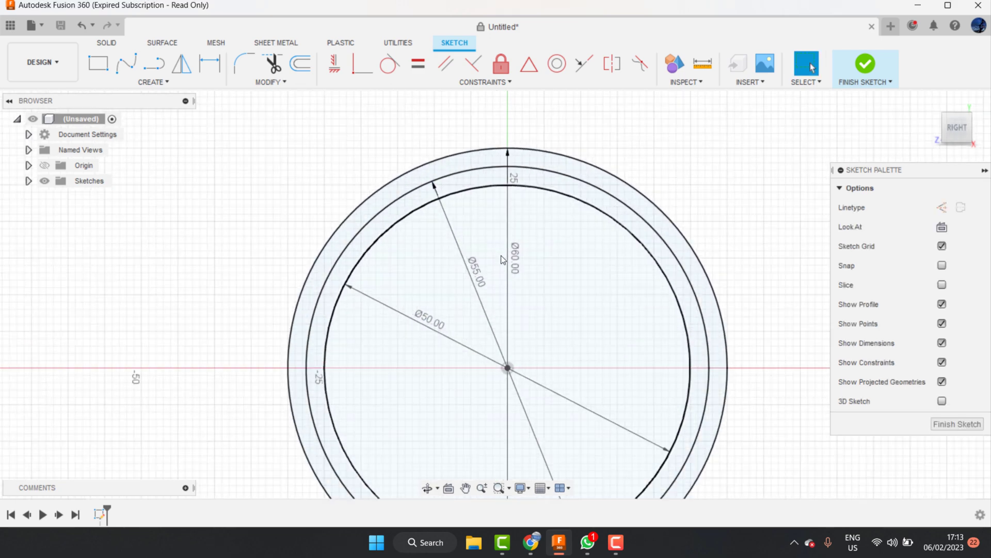
Step: Draw three vertical lines: one up from the origin and two to its right
{"action": "left_click", "coordinate": [154, 63]}
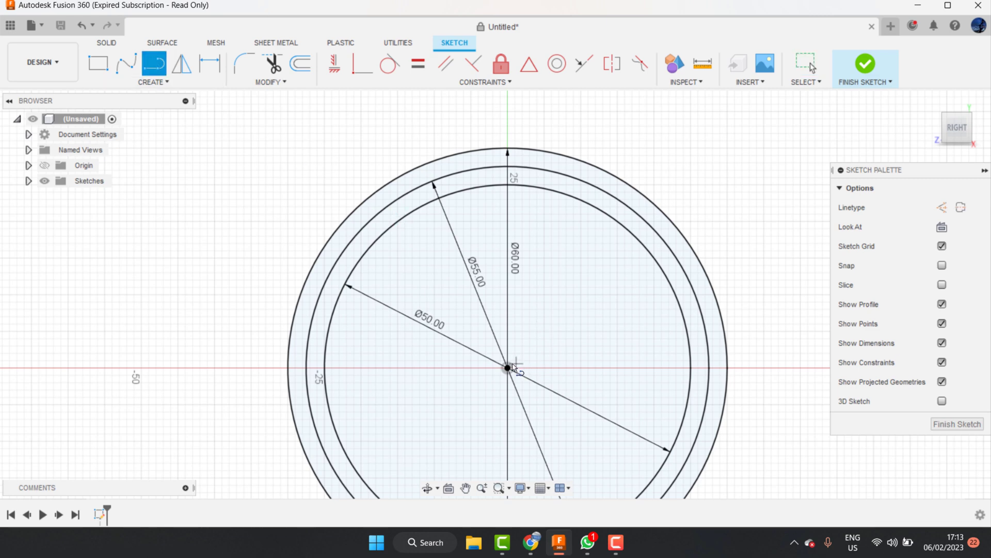
{"action": "left_click", "coordinate": [508, 368]}
{"action": "left_click", "coordinate": [508, 115]}
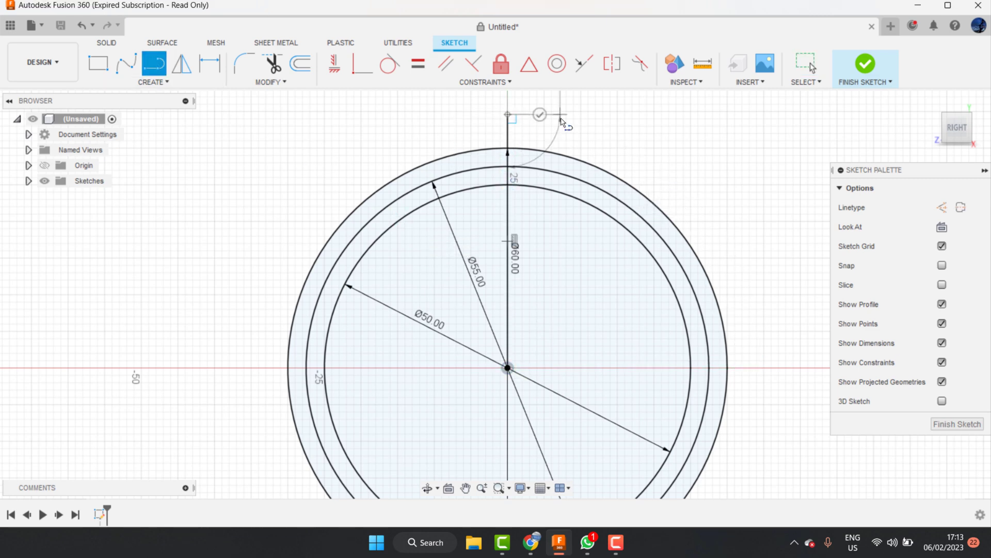
{"action": "left_click", "coordinate": [540, 114]}
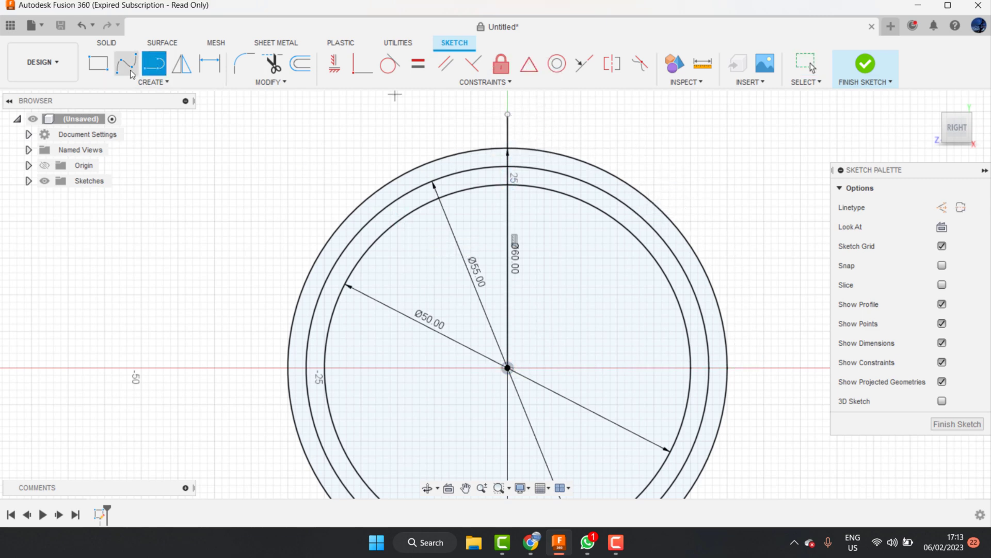
{"action": "left_click", "coordinate": [540, 312]}
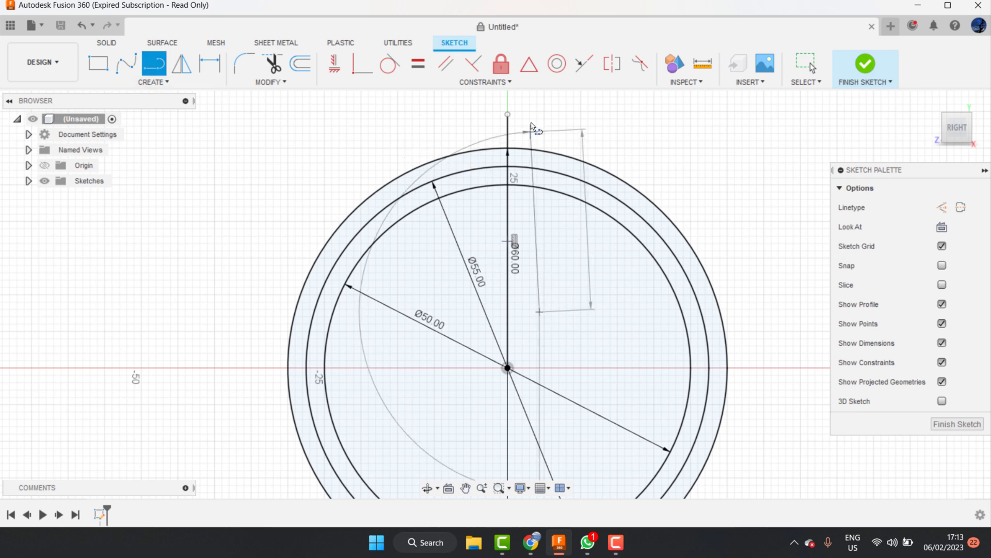
{"action": "left_click", "coordinate": [539, 115]}
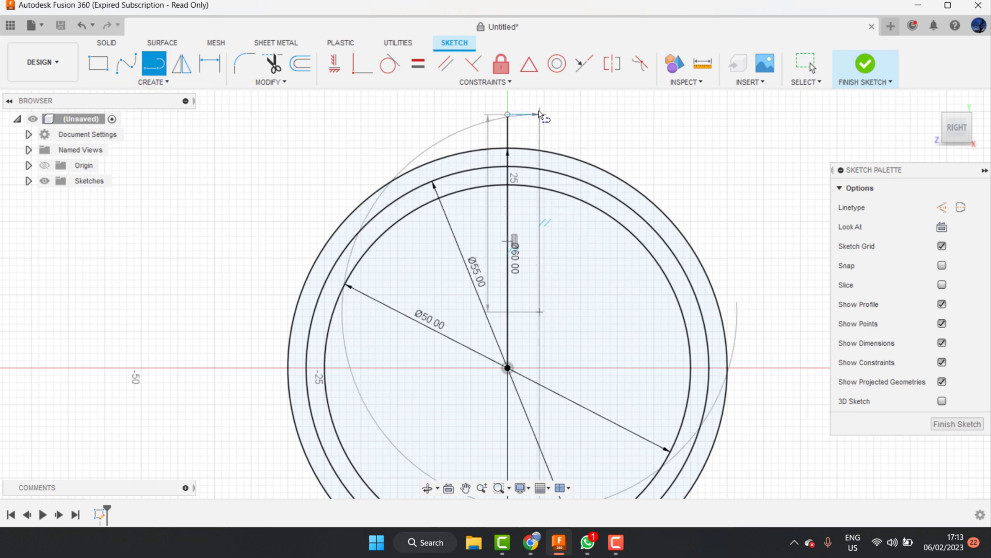
{"action": "key", "text": "Escape"}
{"action": "left_click", "coordinate": [571, 114]}
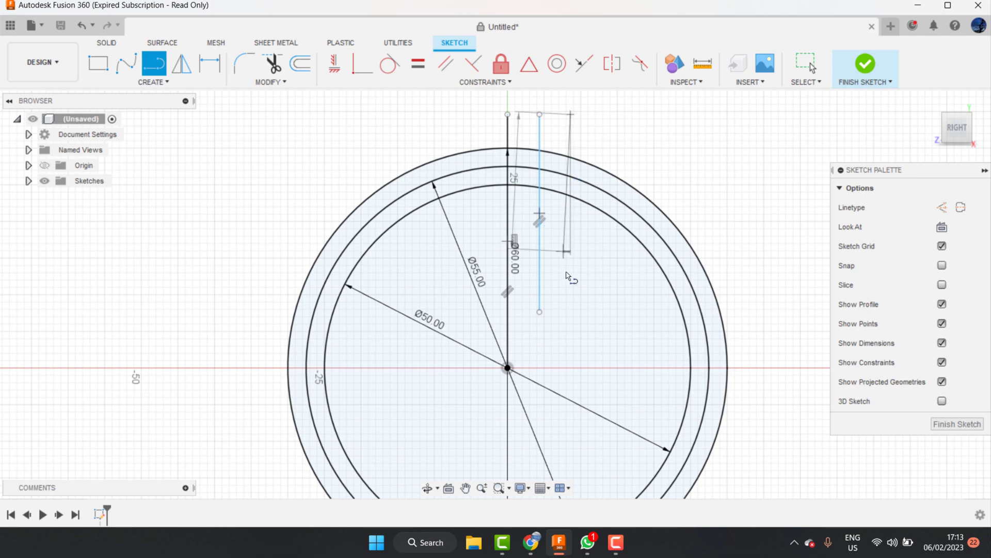
{"action": "left_click", "coordinate": [571, 276]}
{"action": "key", "text": "Escape"}
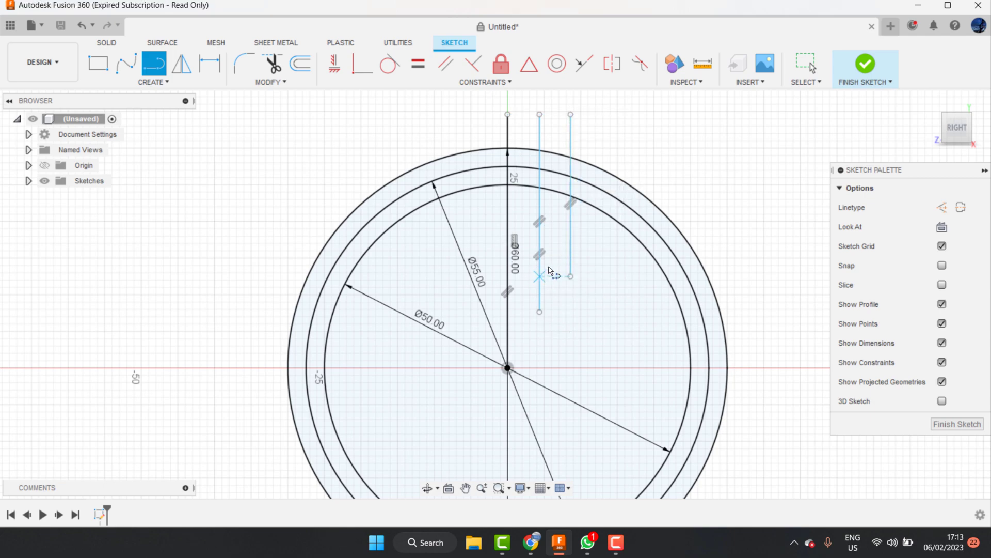
{"action": "scroll", "coordinate": [529, 120], "scroll_direction": "up", "scroll_amount": 3}
{"action": "scroll", "coordinate": [530, 120], "scroll_direction": "up", "scroll_amount": 2}
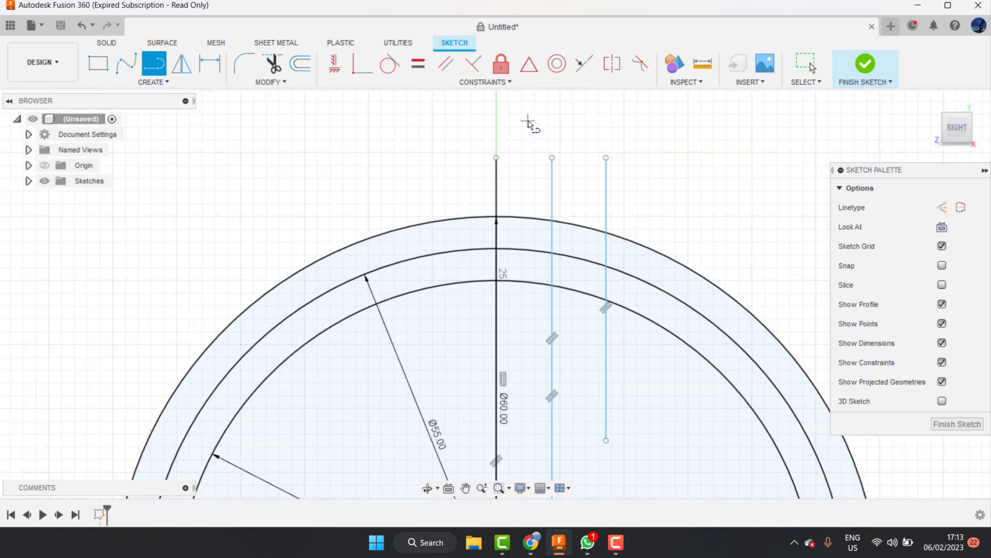
Step: Dimension the second line 1.5 mm from the centre line
{"action": "left_click", "coordinate": [210, 64]}
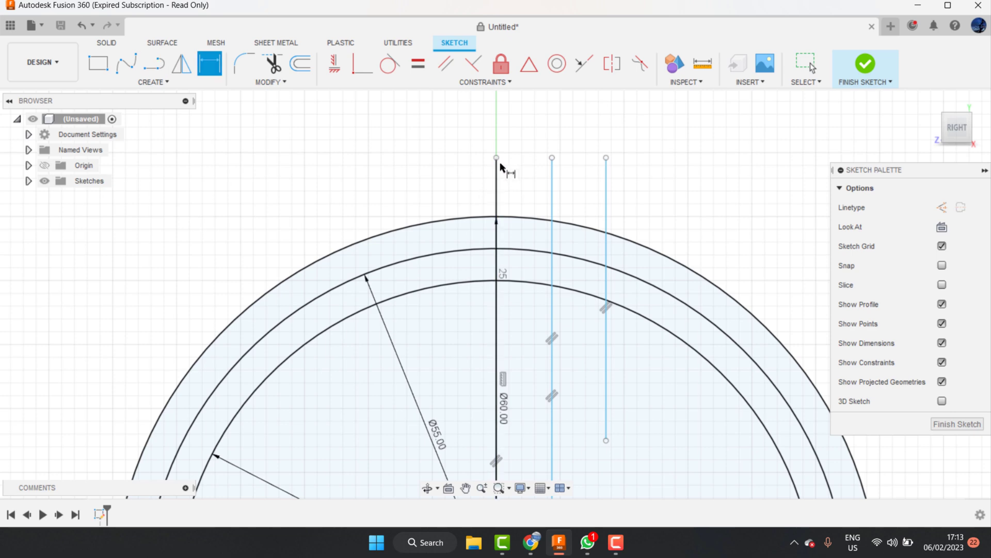
{"action": "left_click", "coordinate": [498, 166]}
{"action": "left_click", "coordinate": [551, 166]}
{"action": "left_click", "coordinate": [545, 133]}
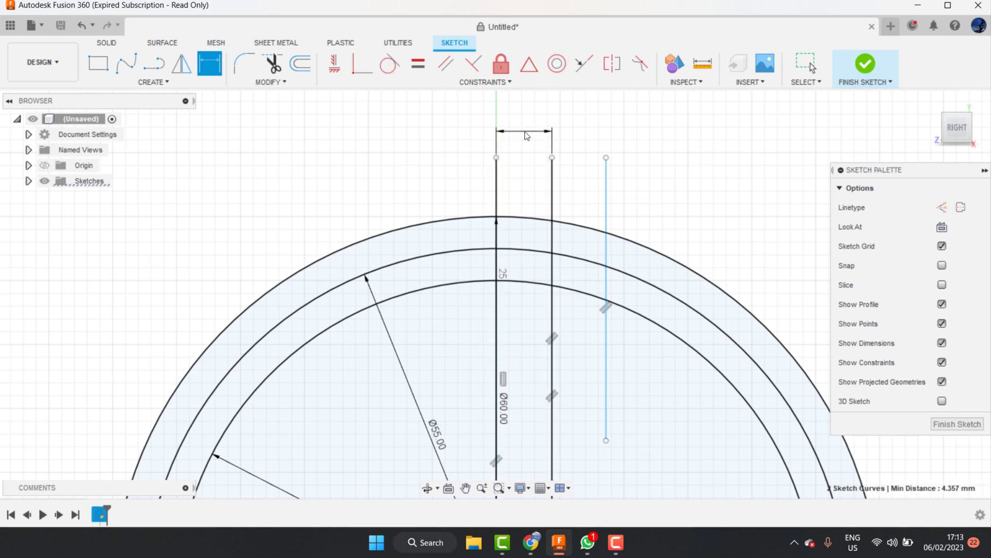
{"action": "type", "text": "1"}
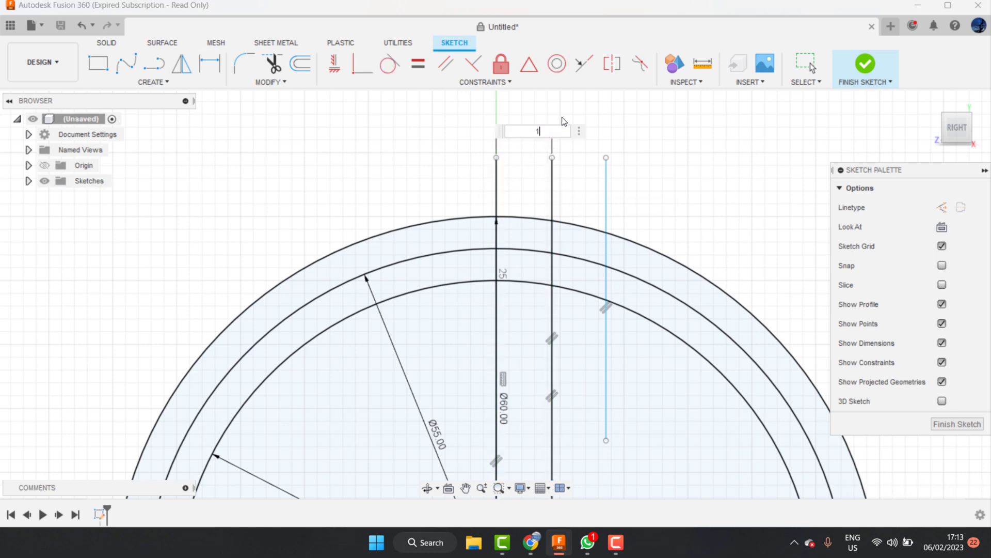
{"action": "type", "text": ".5"}
{"action": "key", "text": "Return"}
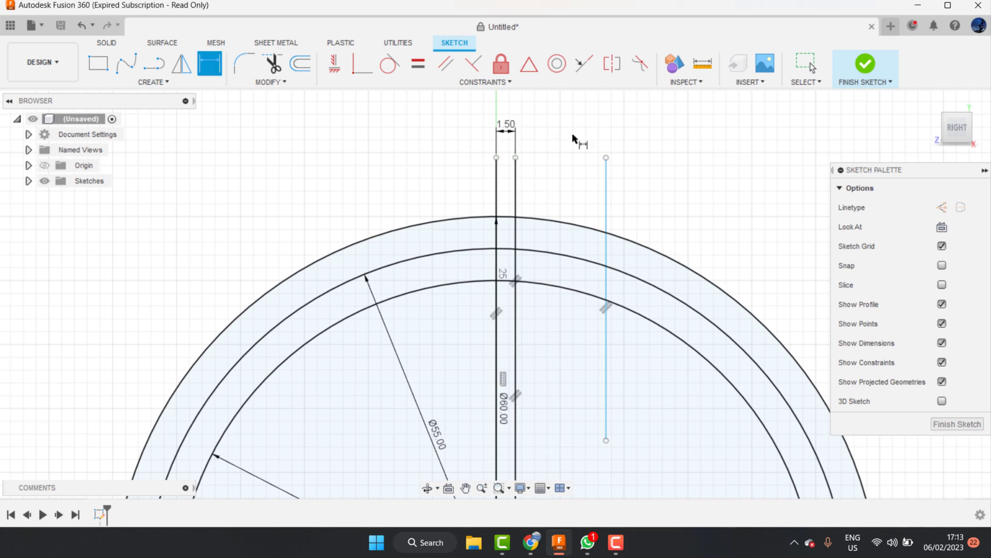
Step: Dimension the third line from the centre line, then edit that spacing to 3 mm
{"action": "left_click", "coordinate": [607, 195]}
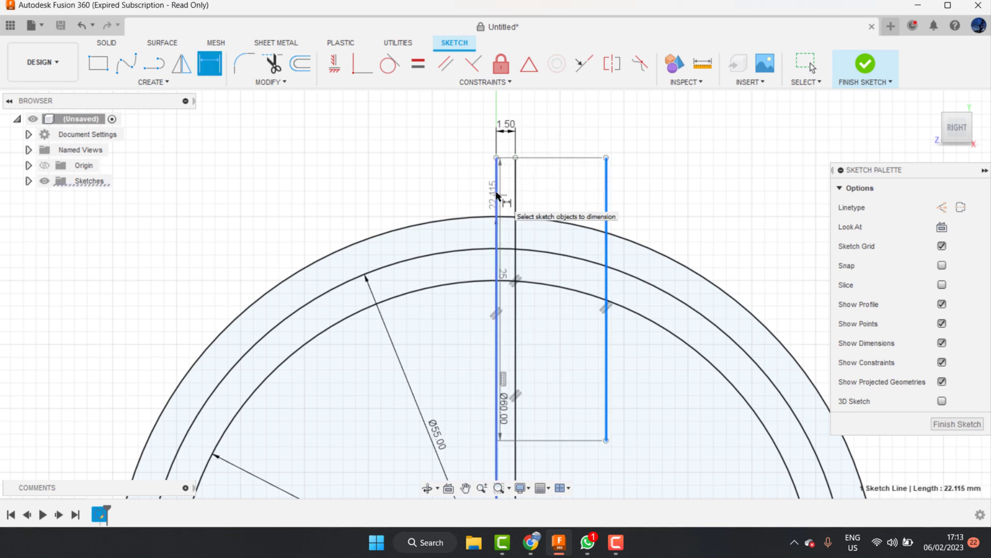
{"action": "left_click", "coordinate": [496, 209]}
{"action": "left_click", "coordinate": [542, 149]}
{"action": "type", "text": "2"}
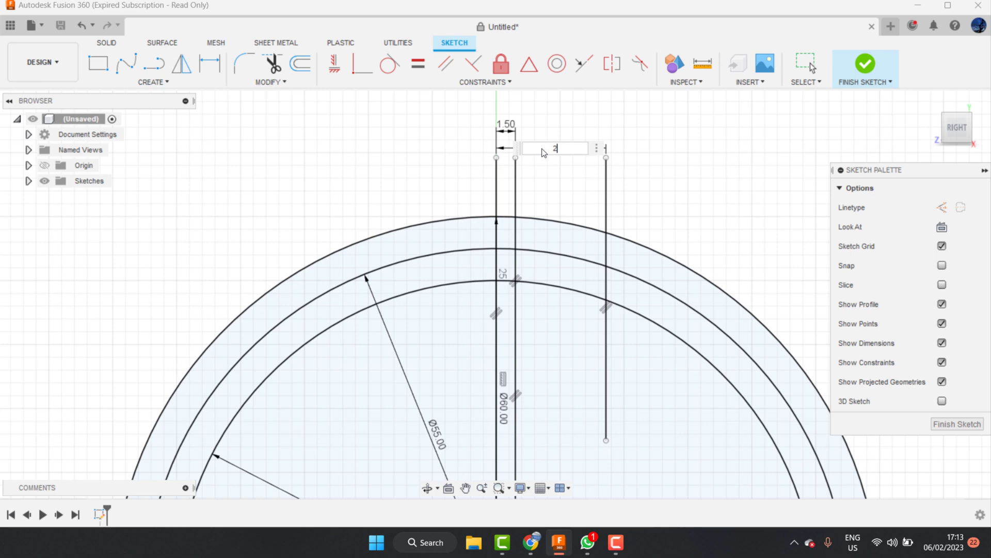
{"action": "key", "text": "Return"}
{"action": "scroll", "coordinate": [528, 167], "scroll_direction": "up", "scroll_amount": 2}
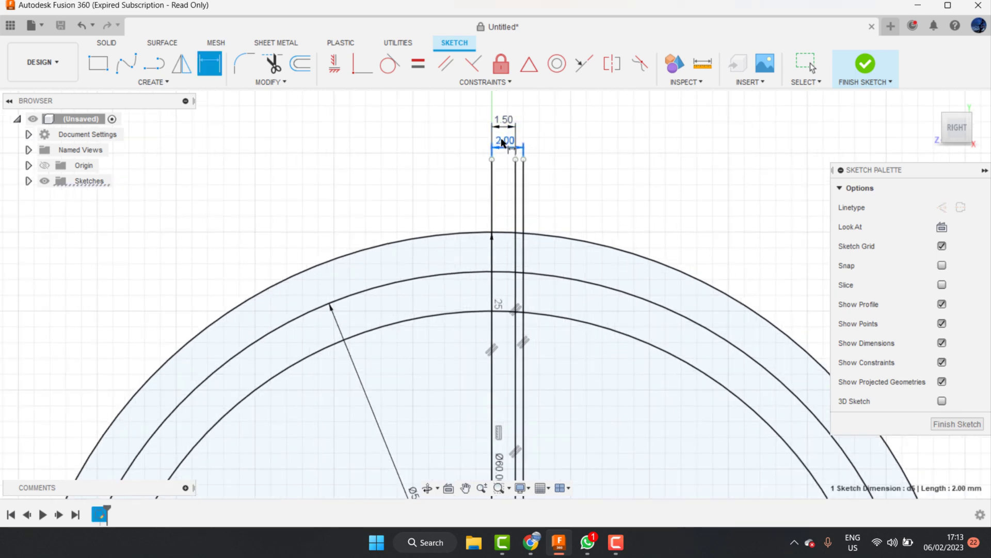
{"action": "double_click", "coordinate": [507, 146]}
{"action": "type", "text": "3"}
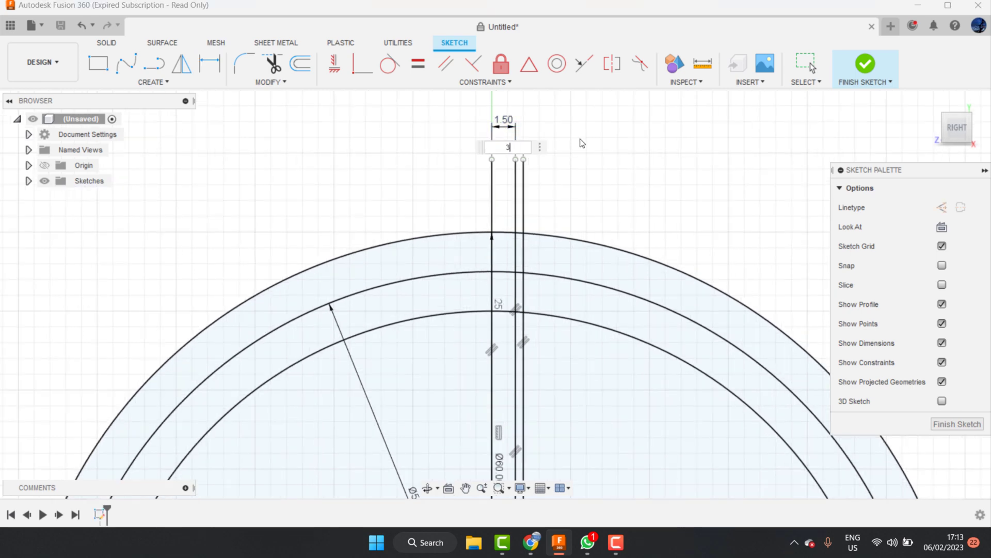
{"action": "key", "text": "Return"}
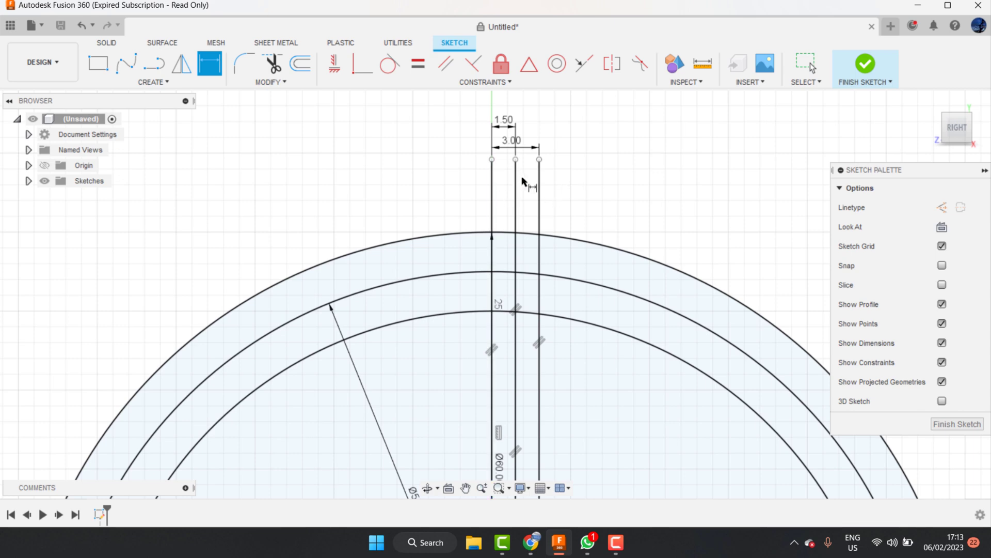
{"action": "scroll", "coordinate": [527, 231], "scroll_direction": "up", "scroll_amount": 2}
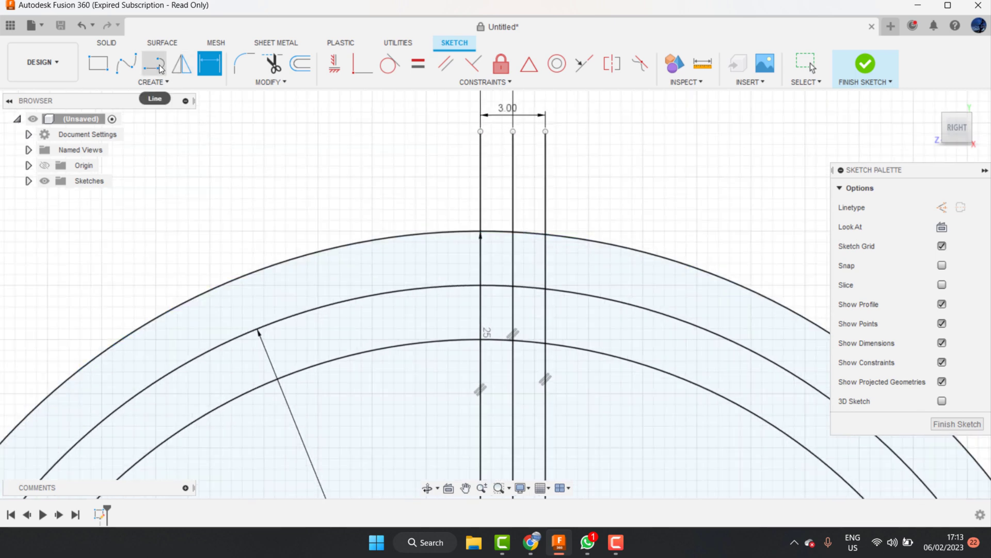
Step: Draw a first fit-point spline attempt for the flank, then discard it
{"action": "left_click", "coordinate": [122, 75]}
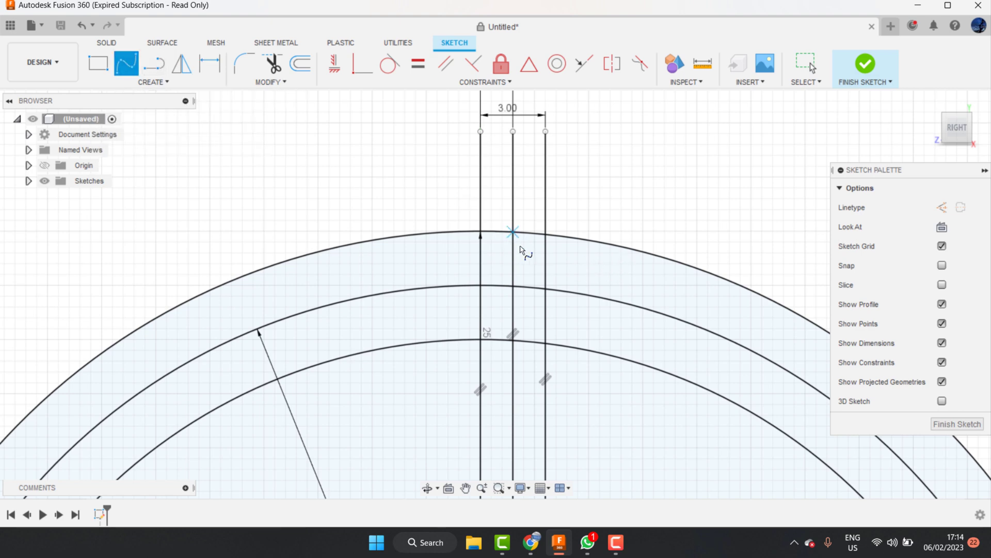
{"action": "left_click", "coordinate": [512, 232]}
{"action": "left_click", "coordinate": [545, 288]}
{"action": "left_click", "coordinate": [518, 305]}
{"action": "scroll", "coordinate": [527, 279], "scroll_direction": "up", "scroll_amount": 2}
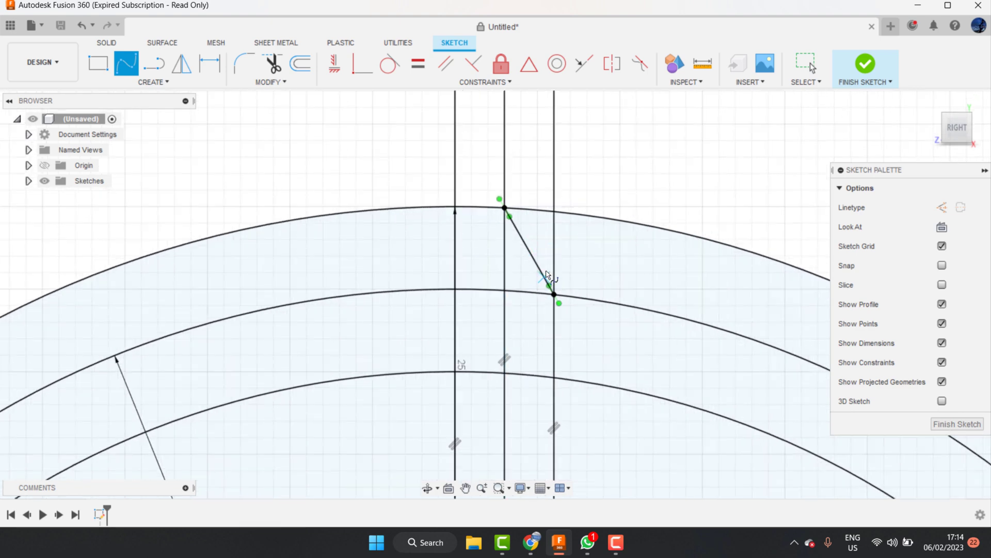
{"action": "scroll", "coordinate": [547, 273], "scroll_direction": "up", "scroll_amount": 2}
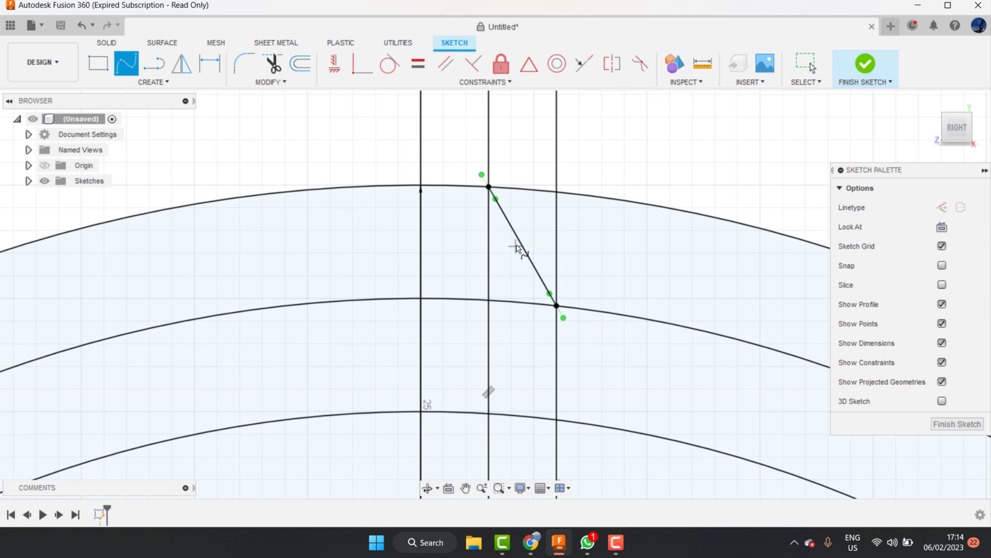
{"action": "scroll", "coordinate": [542, 257], "scroll_direction": "down", "scroll_amount": 2}
{"action": "key", "text": "Escape"}
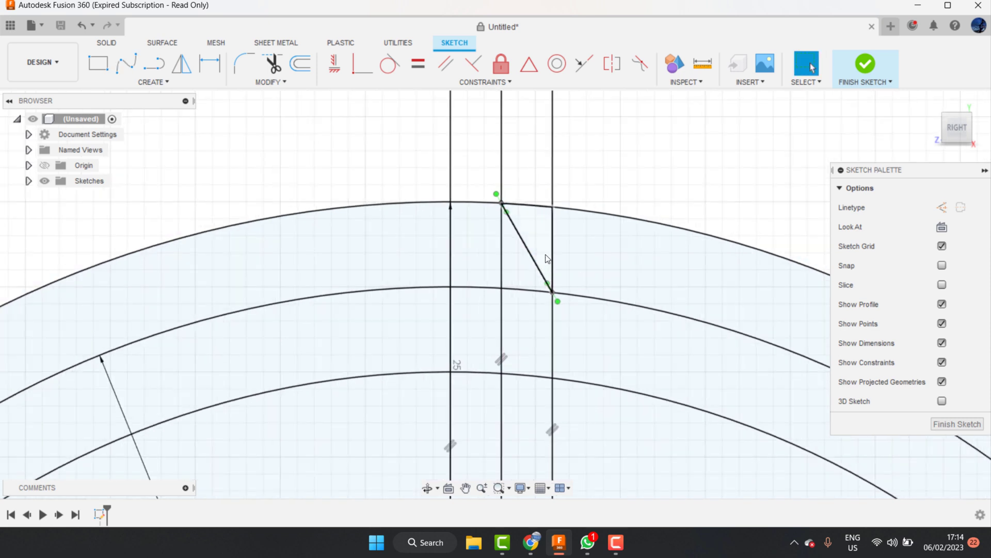
Step: Draw a spline flank from the outer circle through the middle circle to the inner circle
{"action": "left_click", "coordinate": [126, 63]}
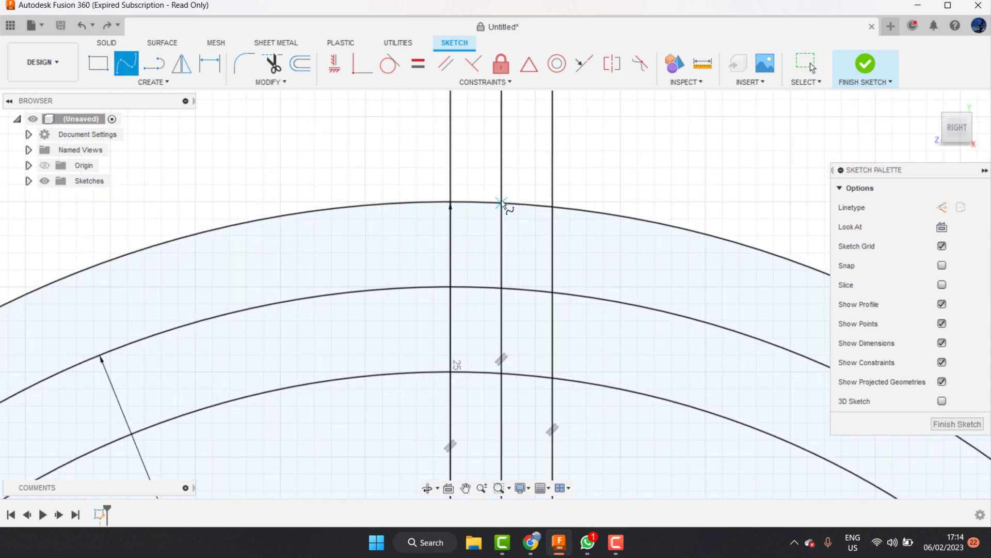
{"action": "left_click", "coordinate": [501, 203]}
{"action": "left_click", "coordinate": [553, 292]}
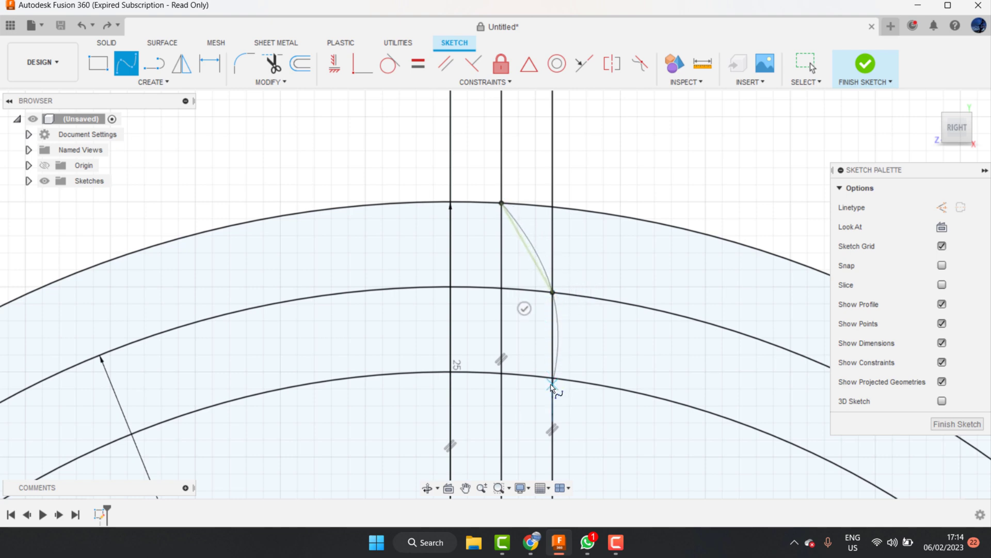
{"action": "left_click", "coordinate": [553, 378]}
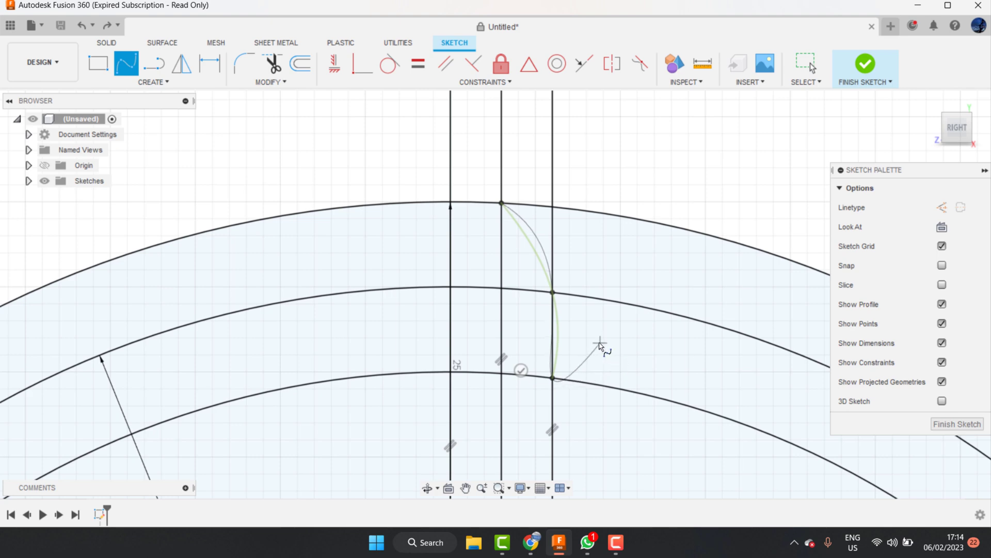
{"action": "left_click", "coordinate": [521, 368]}
{"action": "scroll", "coordinate": [559, 348], "scroll_direction": "up", "scroll_amount": 1}
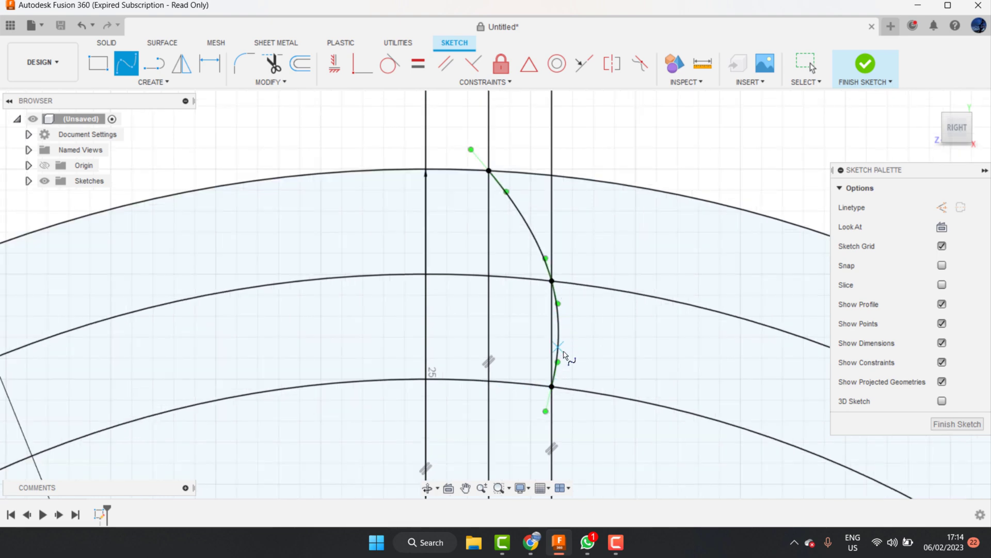
{"action": "key", "text": "Escape"}
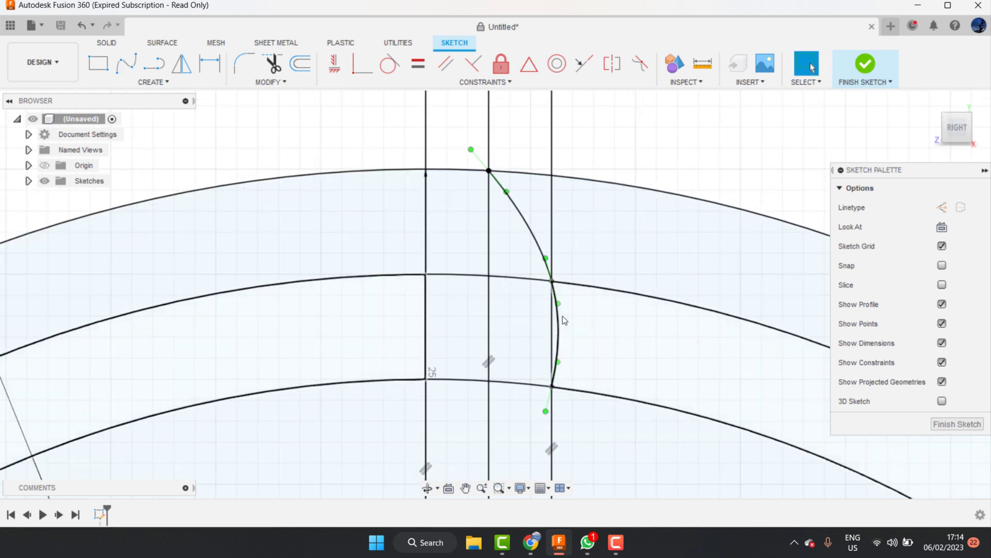
Step: Trim the spline's lower portion and the guide line above and below the flank
{"action": "key", "text": "t"}
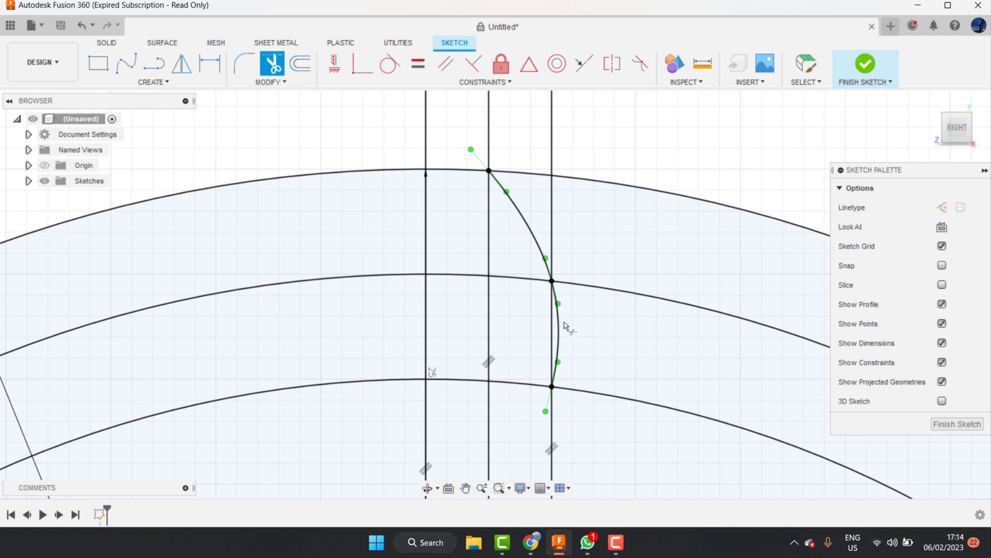
{"action": "left_click", "coordinate": [565, 326]}
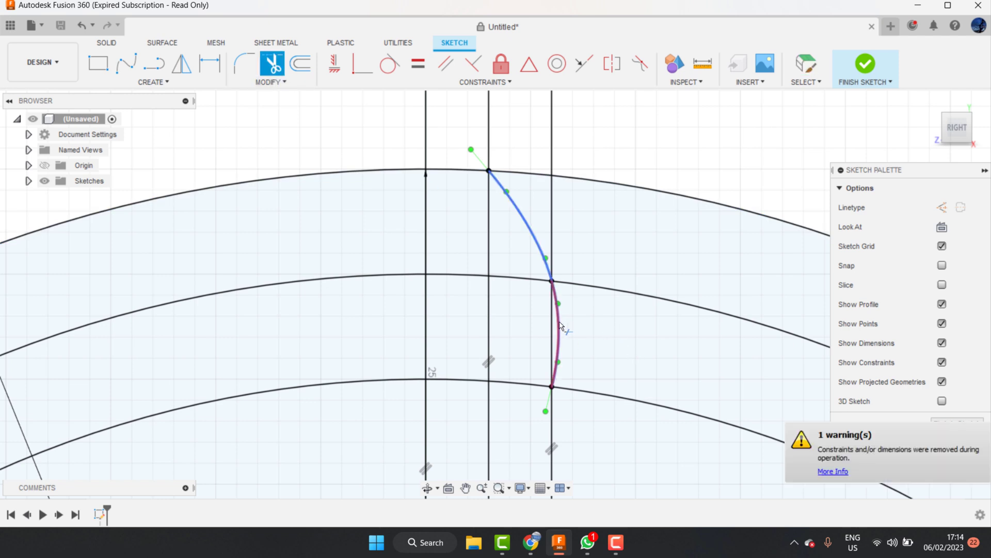
{"action": "left_click", "coordinate": [552, 227]}
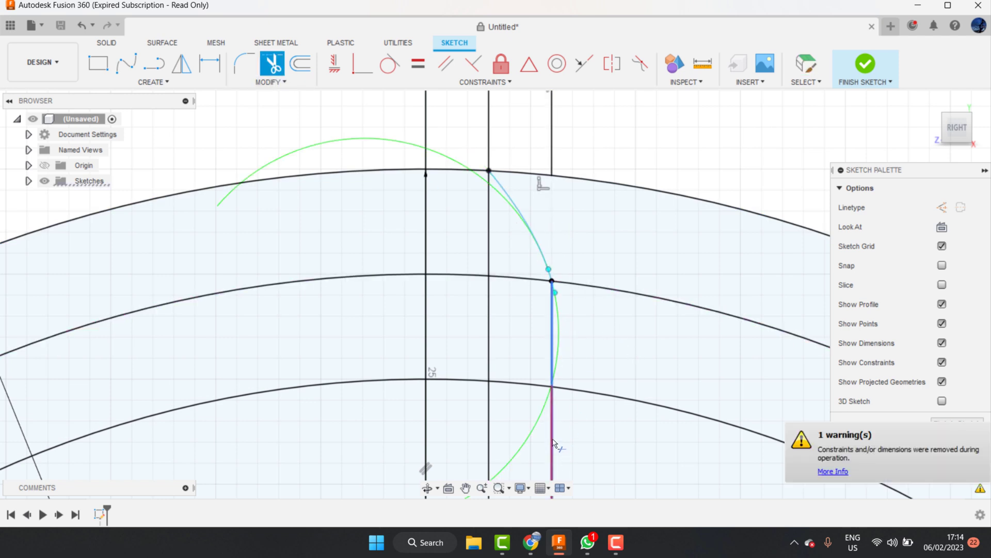
{"action": "left_click", "coordinate": [554, 439]}
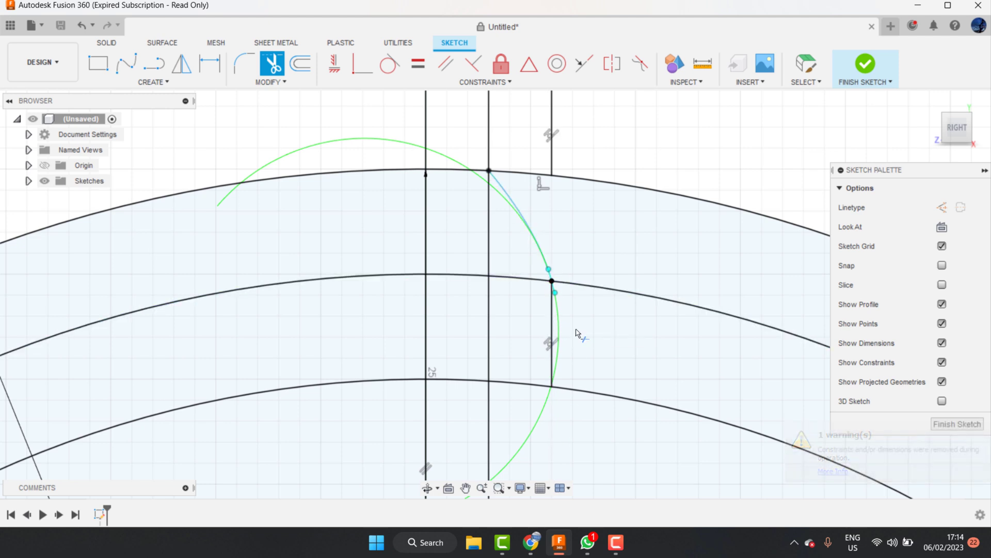
Step: Mirror the straight and curved flank segments across the vertical centre line
{"action": "left_click", "coordinate": [182, 63]}
{"action": "left_click", "coordinate": [553, 312]}
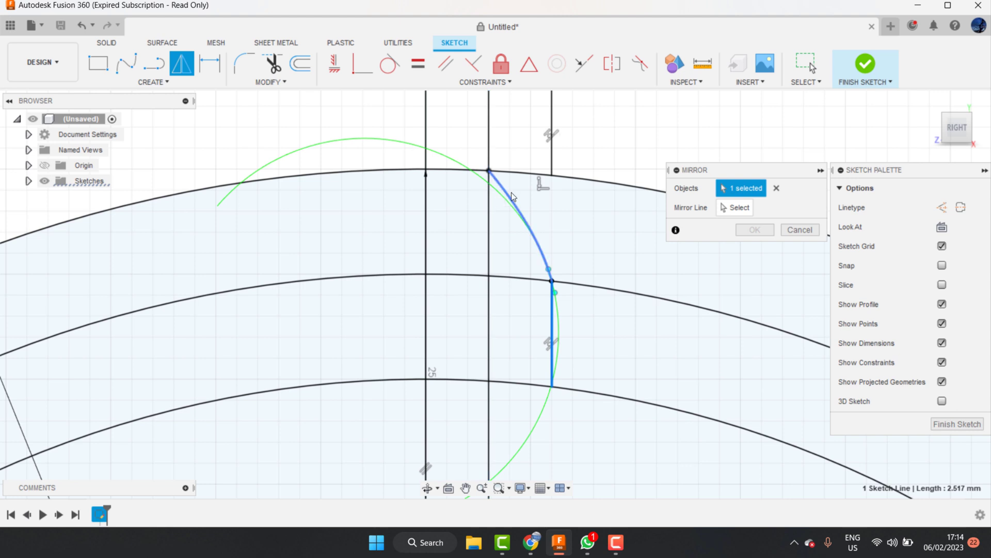
{"action": "left_click", "coordinate": [511, 199]}
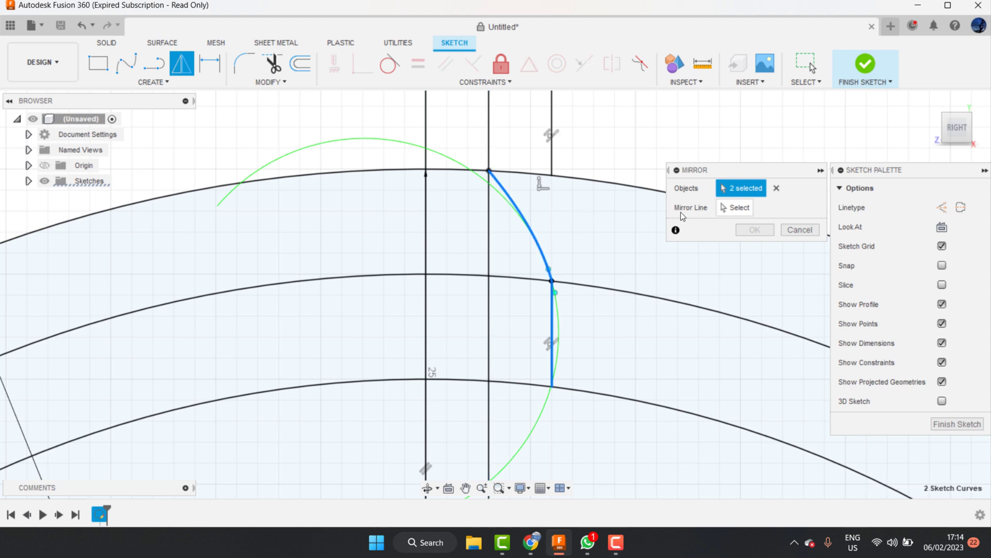
{"action": "left_click", "coordinate": [735, 209]}
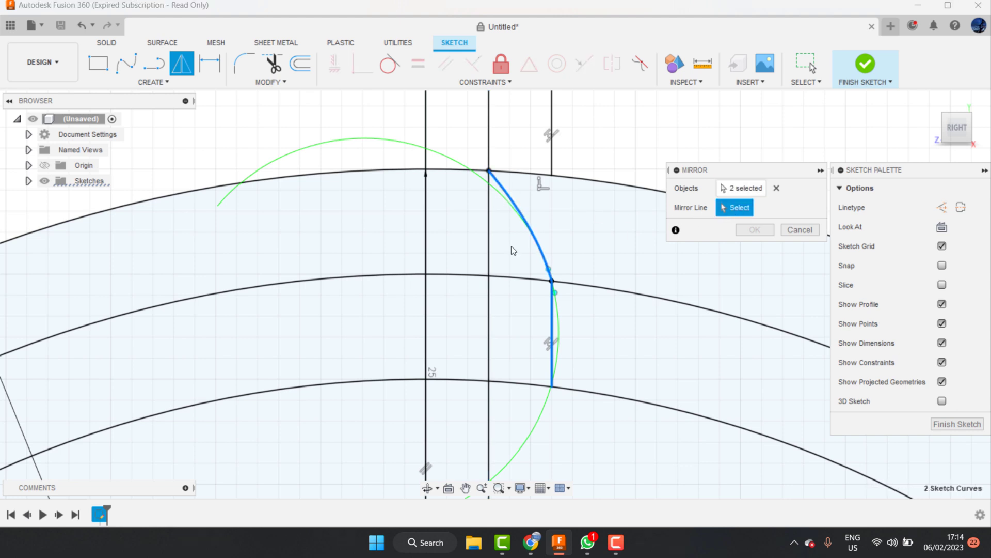
{"action": "left_click", "coordinate": [426, 244]}
{"action": "left_click", "coordinate": [754, 230]}
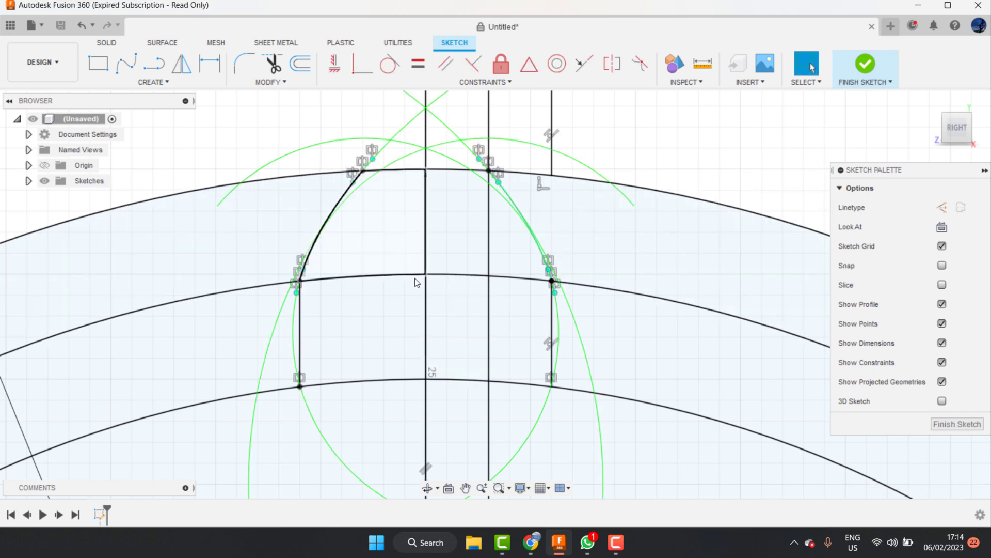
{"action": "scroll", "coordinate": [489, 304], "scroll_direction": "down", "scroll_amount": 2}
Step: Delete the upper guide line segment and trim the outer circle on both sides of the tooth
{"action": "right_click", "coordinate": [541, 144]}
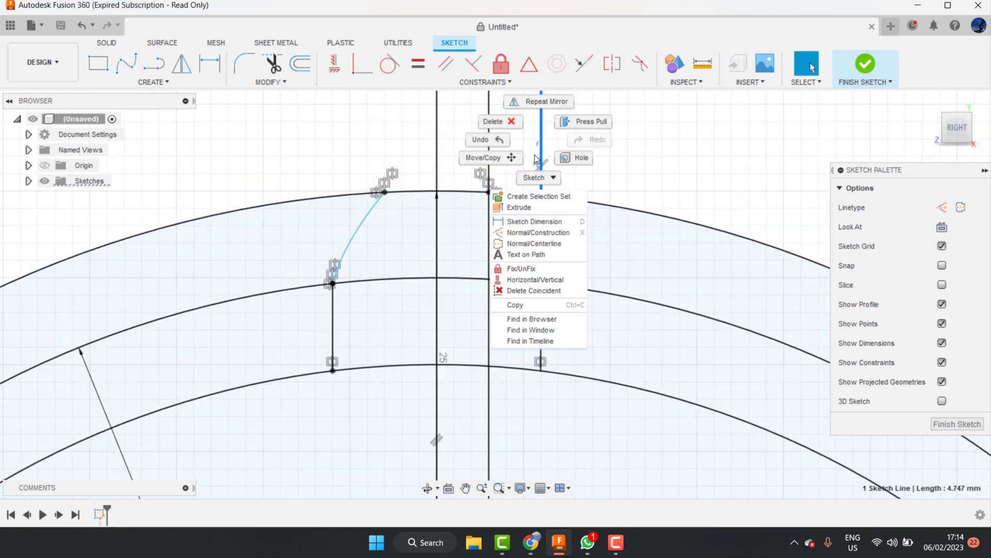
{"action": "left_click", "coordinate": [482, 137]}
{"action": "scroll", "coordinate": [566, 240], "scroll_direction": "down", "scroll_amount": 2}
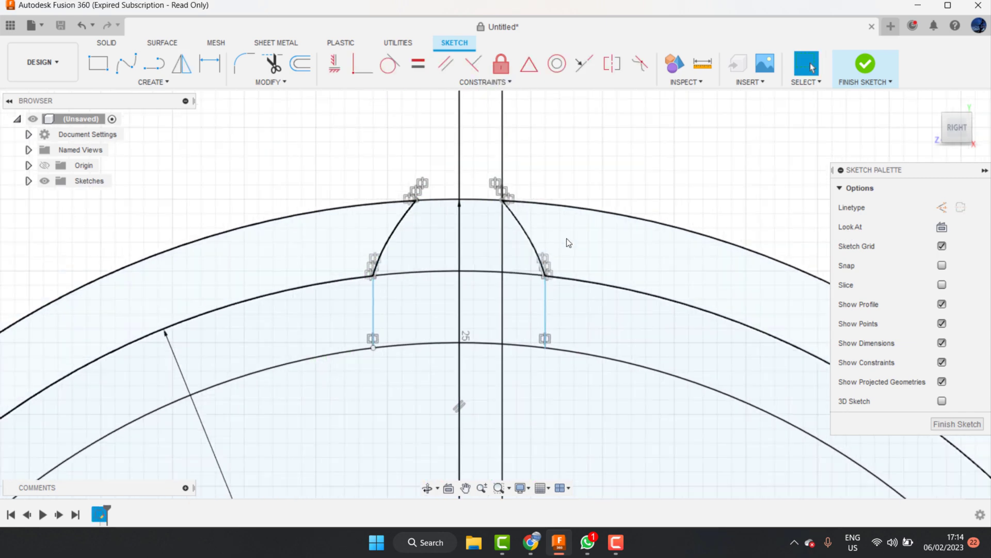
{"action": "left_click", "coordinate": [560, 205]}
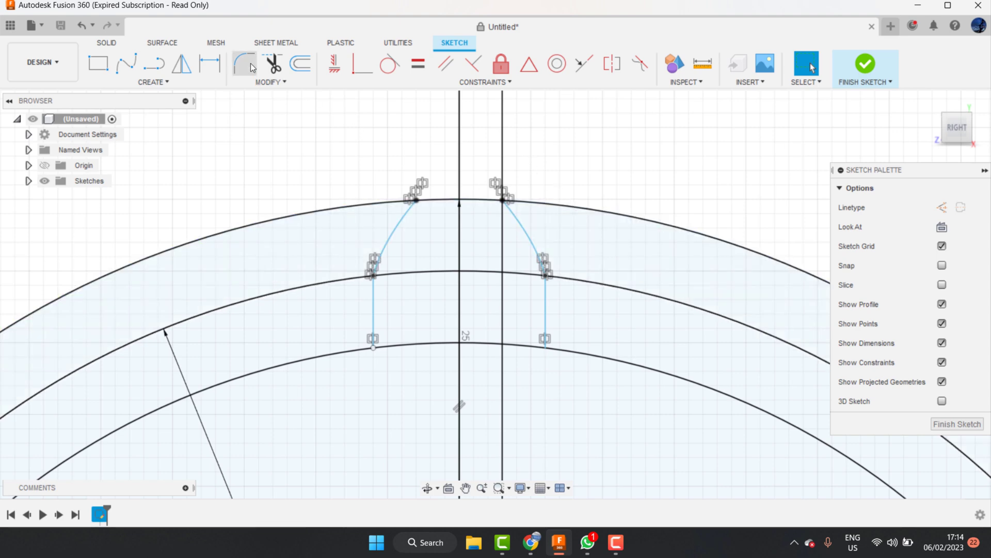
{"action": "left_click", "coordinate": [272, 63]}
{"action": "left_click", "coordinate": [619, 217]}
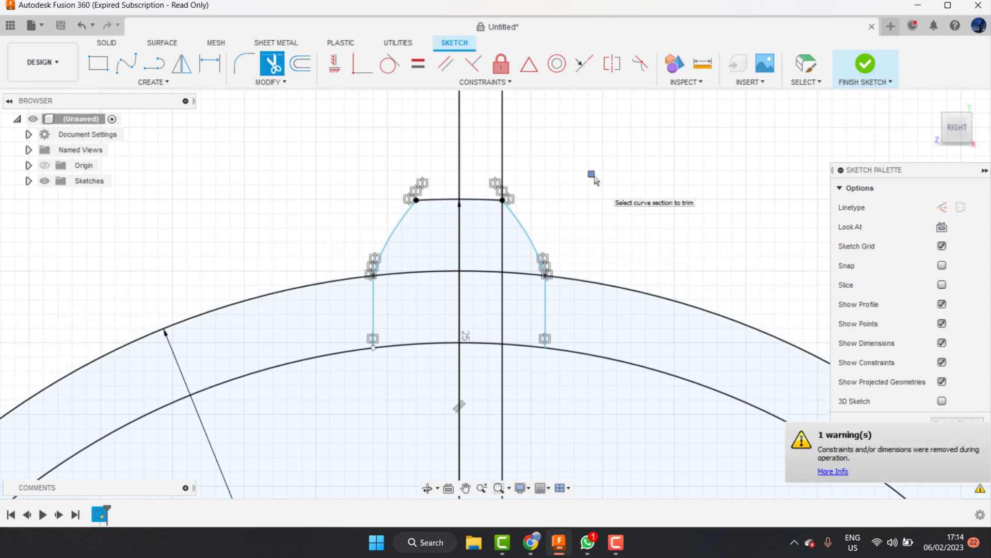
{"action": "key", "text": "Escape"}
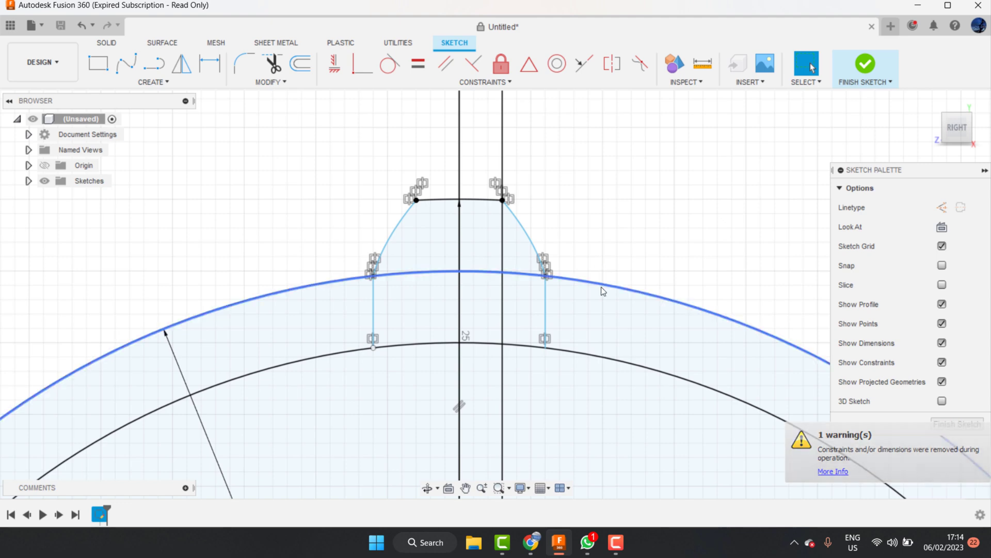
Step: Delete the middle circle arc and the extra vertical guide line
{"action": "left_click", "coordinate": [599, 286]}
{"action": "right_click", "coordinate": [599, 286]}
{"action": "left_click", "coordinate": [570, 271]}
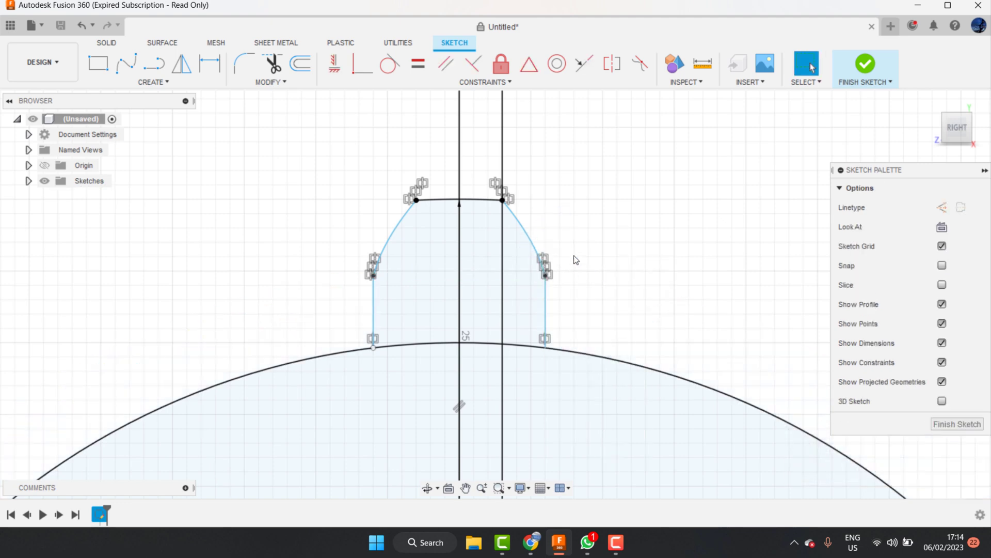
{"action": "scroll", "coordinate": [554, 213], "scroll_direction": "down", "scroll_amount": 2}
{"action": "scroll", "coordinate": [506, 252], "scroll_direction": "down", "scroll_amount": 2}
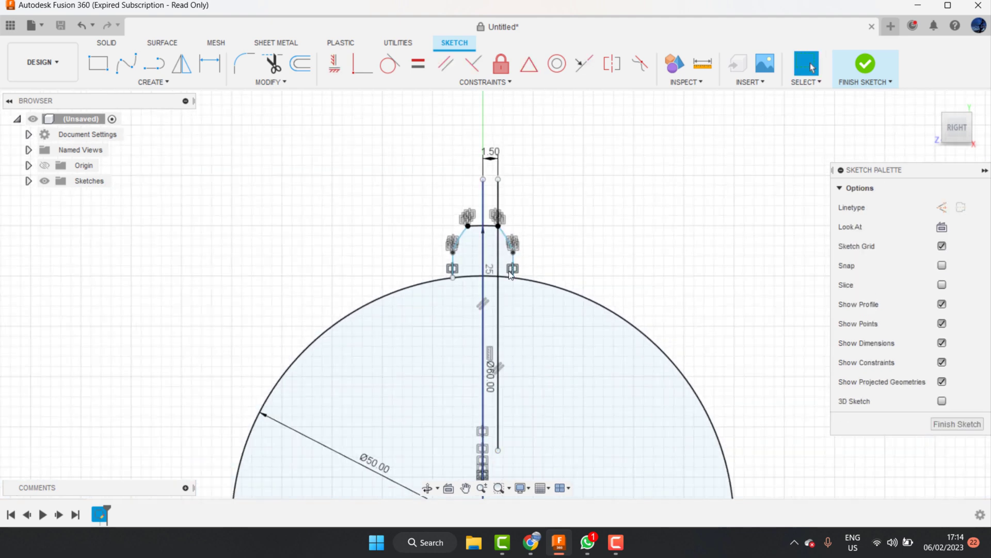
{"action": "right_click", "coordinate": [499, 316]}
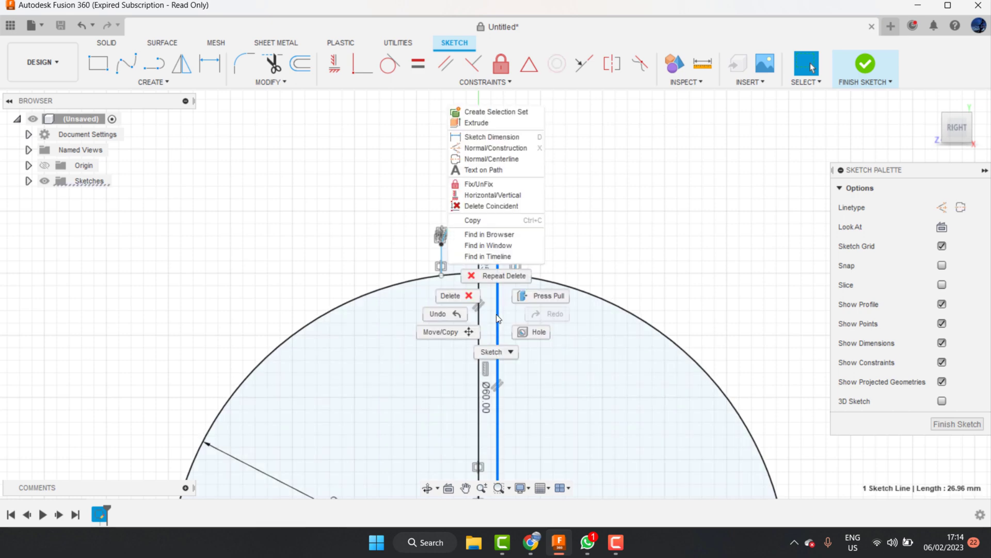
{"action": "left_click", "coordinate": [472, 299]}
{"action": "scroll", "coordinate": [498, 213], "scroll_direction": "up", "scroll_amount": 3}
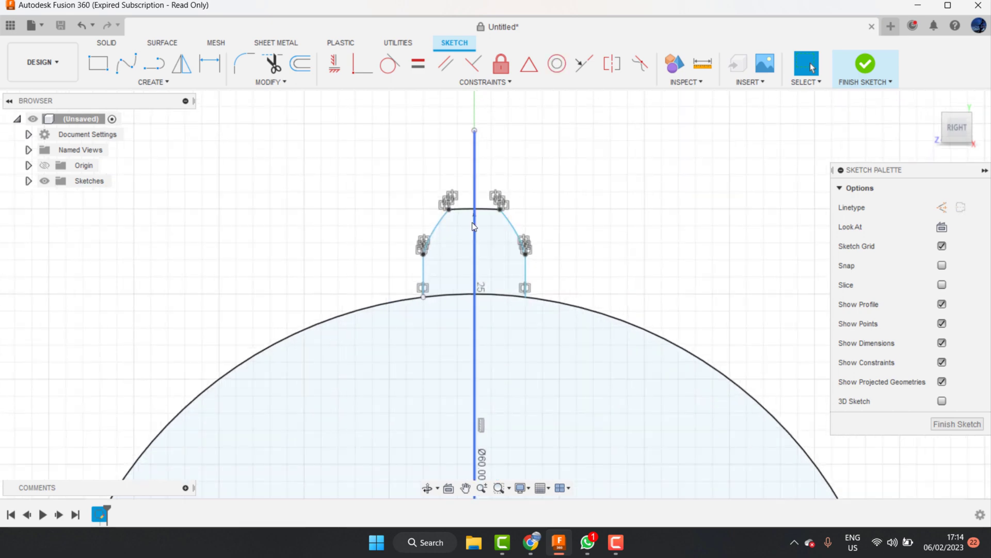
{"action": "left_click", "coordinate": [500, 213]}
Step: Trim the circle segment at the tooth base and window-select the closed tooth outline
{"action": "scroll", "coordinate": [547, 103], "scroll_direction": "down", "scroll_amount": 5}
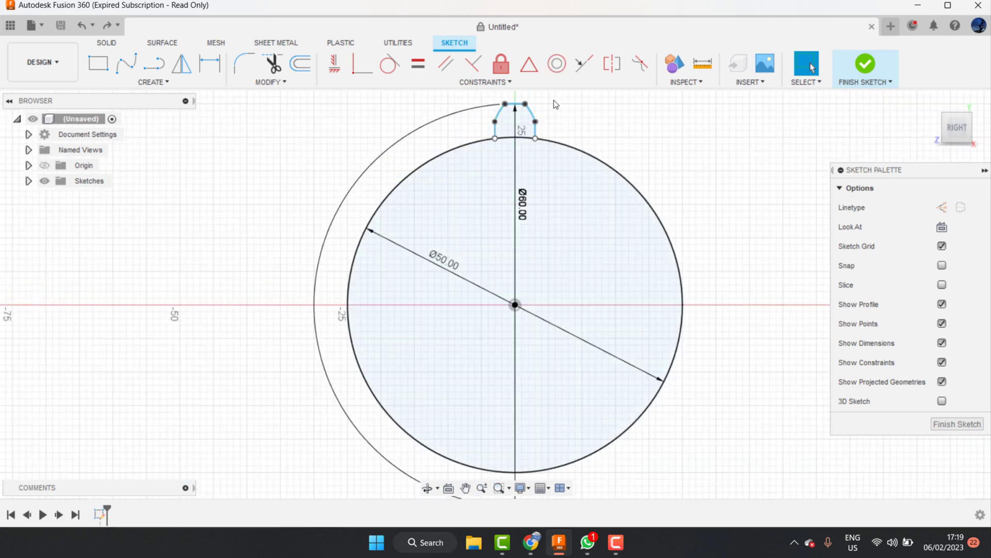
{"action": "scroll", "coordinate": [542, 110], "scroll_direction": "up", "scroll_amount": 1}
{"action": "scroll", "coordinate": [545, 155], "scroll_direction": "up", "scroll_amount": 2}
{"action": "scroll", "coordinate": [547, 175], "scroll_direction": "up", "scroll_amount": 1}
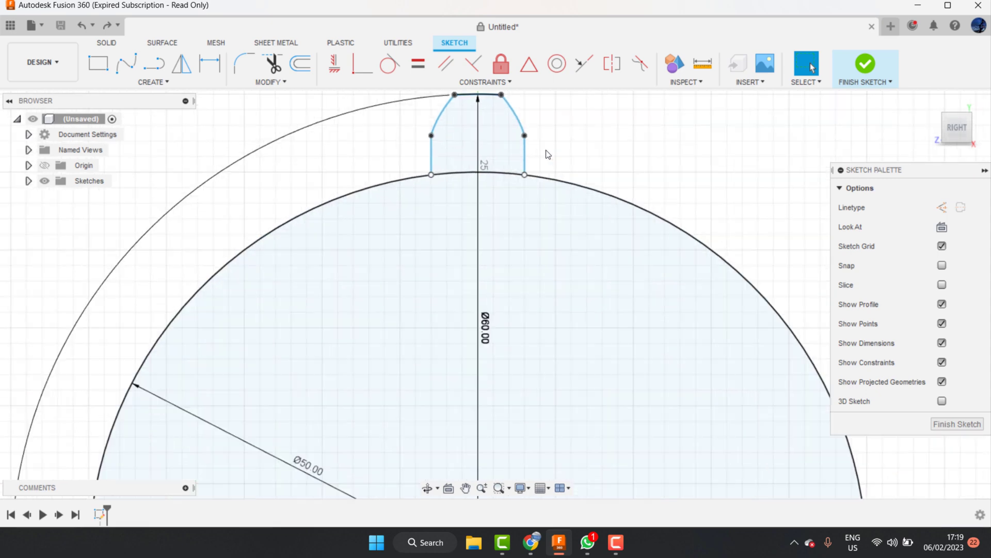
{"action": "scroll", "coordinate": [546, 155], "scroll_direction": "up", "scroll_amount": 1}
{"action": "left_click", "coordinate": [272, 64]}
{"action": "left_click", "coordinate": [557, 182]}
{"action": "scroll", "coordinate": [474, 263], "scroll_direction": "down", "scroll_amount": 2}
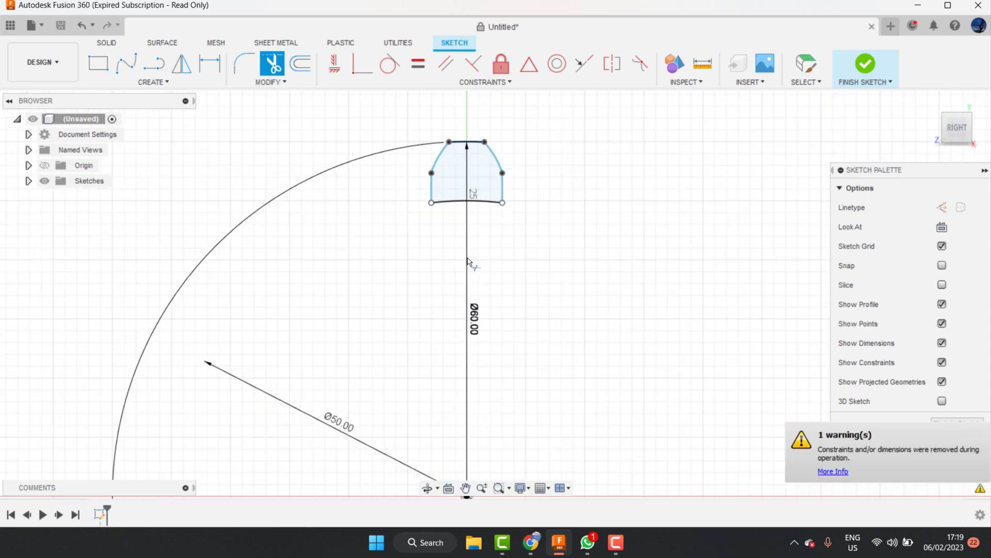
{"action": "scroll", "coordinate": [495, 276], "scroll_direction": "down", "scroll_amount": 2}
{"action": "key", "text": "Escape"}
{"action": "scroll", "coordinate": [447, 160], "scroll_direction": "up", "scroll_amount": 2}
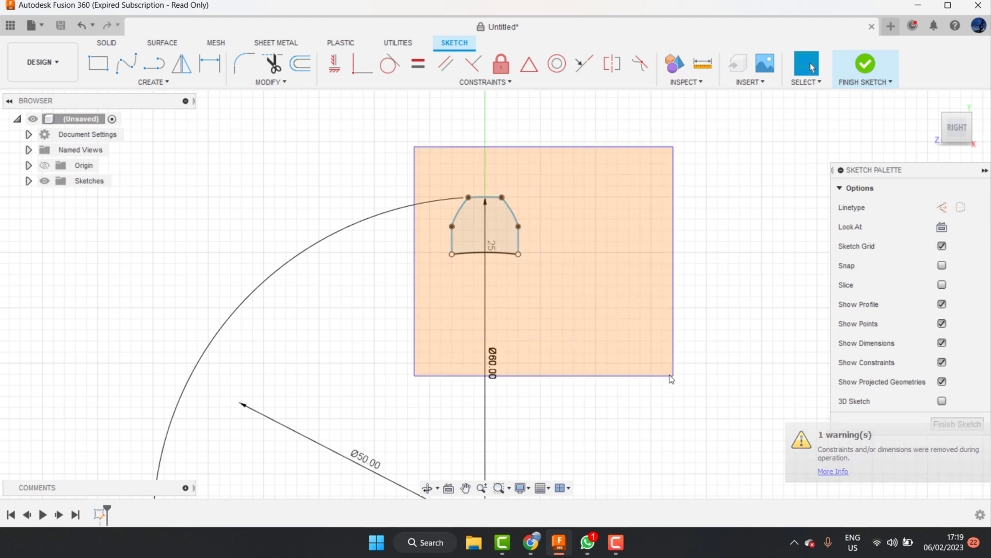
{"action": "left_click_drag", "start_coordinate": [414, 147], "coordinate": [673, 381]}
{"action": "scroll", "coordinate": [666, 372], "scroll_direction": "up", "scroll_amount": 1}
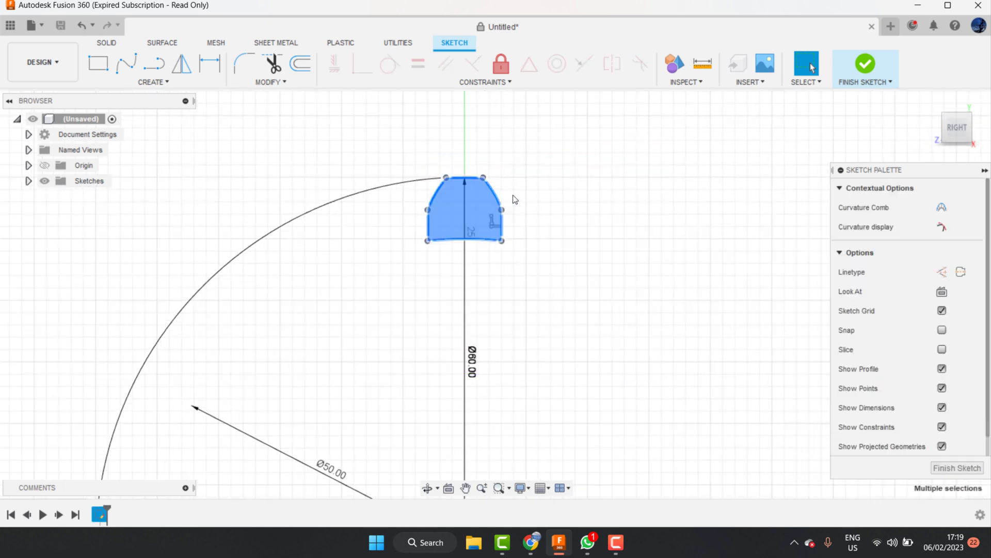
Step: Shift and rotate a tooth outline copy beside the original on the circle edge, then finish the sketch
{"action": "key", "text": "m"}
{"action": "left_click_drag", "start_coordinate": [543, 199], "coordinate": [405, 215]}
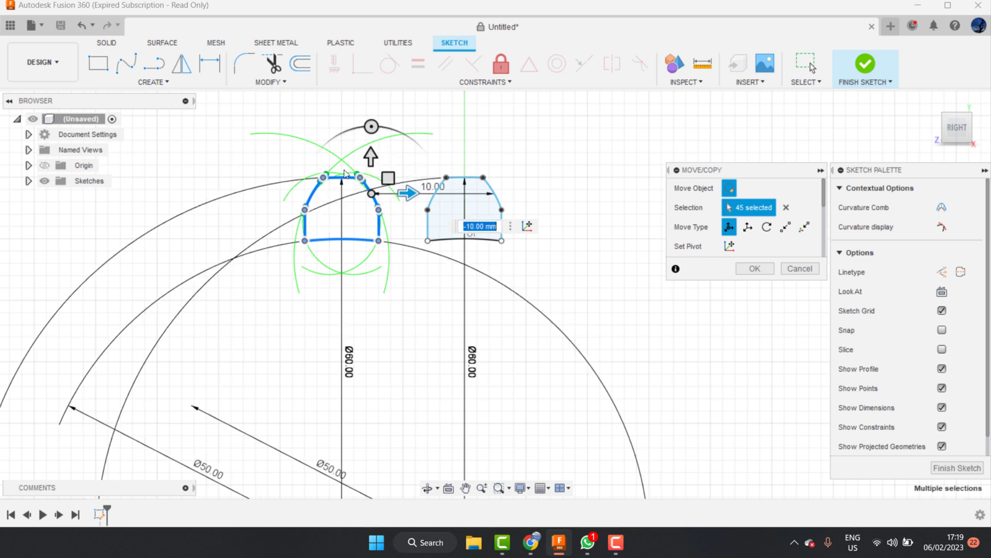
{"action": "mouse_move", "coordinate": [371, 127]}
{"action": "left_mouse_down"}
{"action": "mouse_move", "coordinate": [350, 133]}
{"action": "mouse_move", "coordinate": [361, 201]}
{"action": "left_mouse_up"}
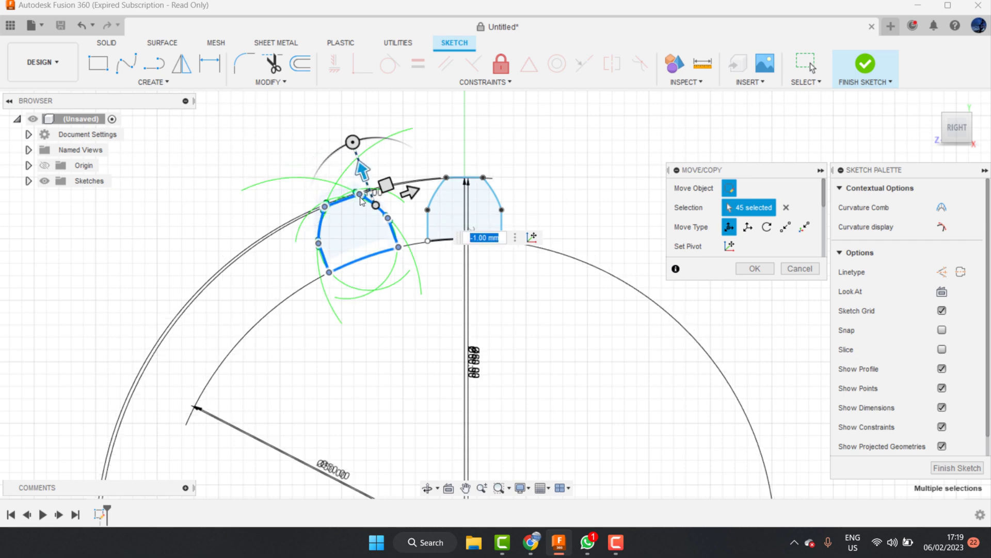
{"action": "scroll", "coordinate": [434, 238], "scroll_direction": "up", "scroll_amount": 2}
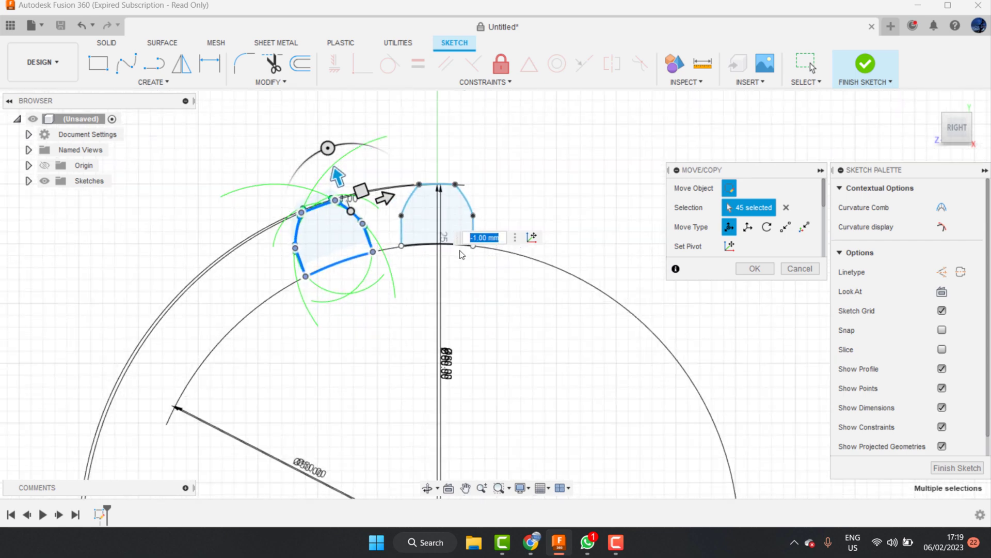
{"action": "scroll", "coordinate": [463, 253], "scroll_direction": "up", "scroll_amount": 1}
{"action": "left_click", "coordinate": [755, 269]}
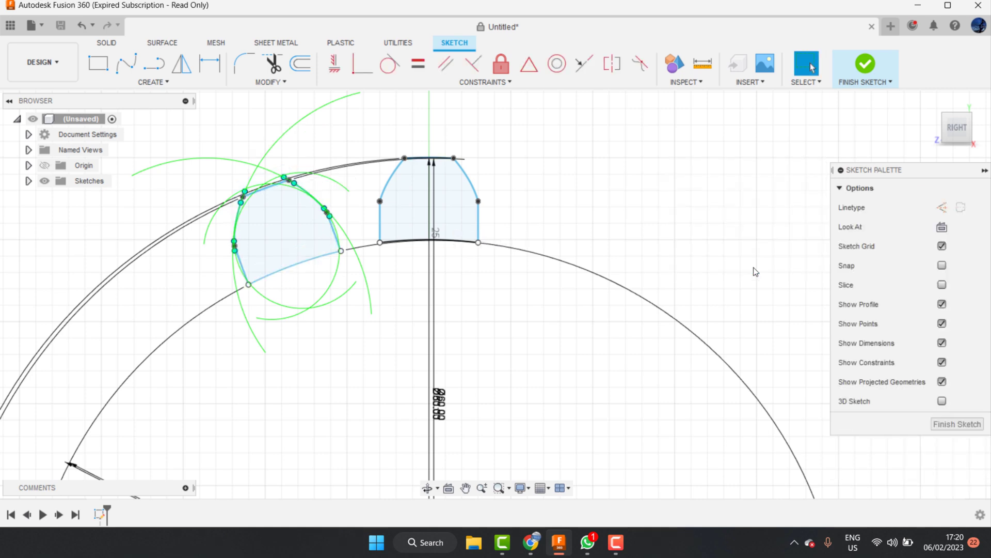
{"action": "left_click", "coordinate": [853, 73]}
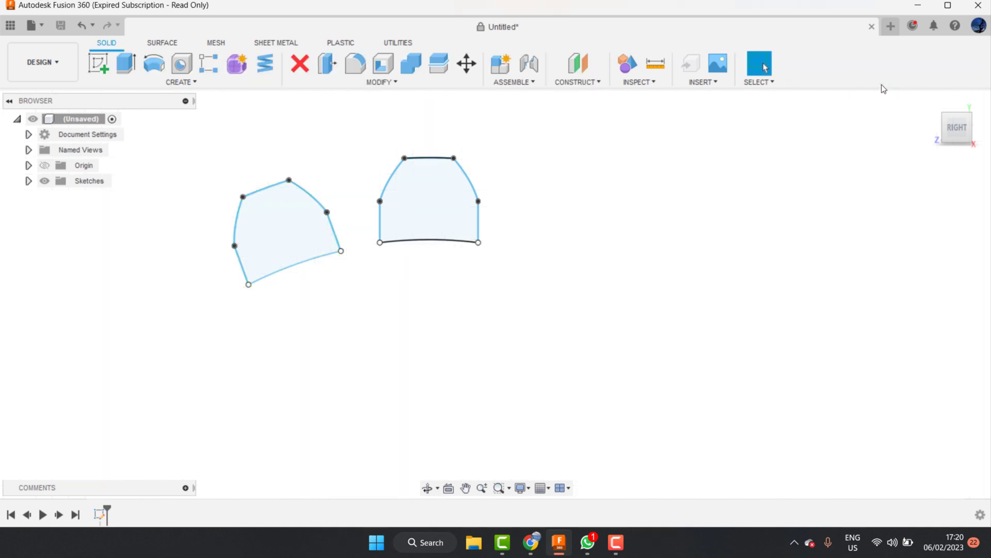
Step: Move the lower tooth profile 30 mm along Z, viewed from the home view
{"action": "left_click", "coordinate": [931, 101]}
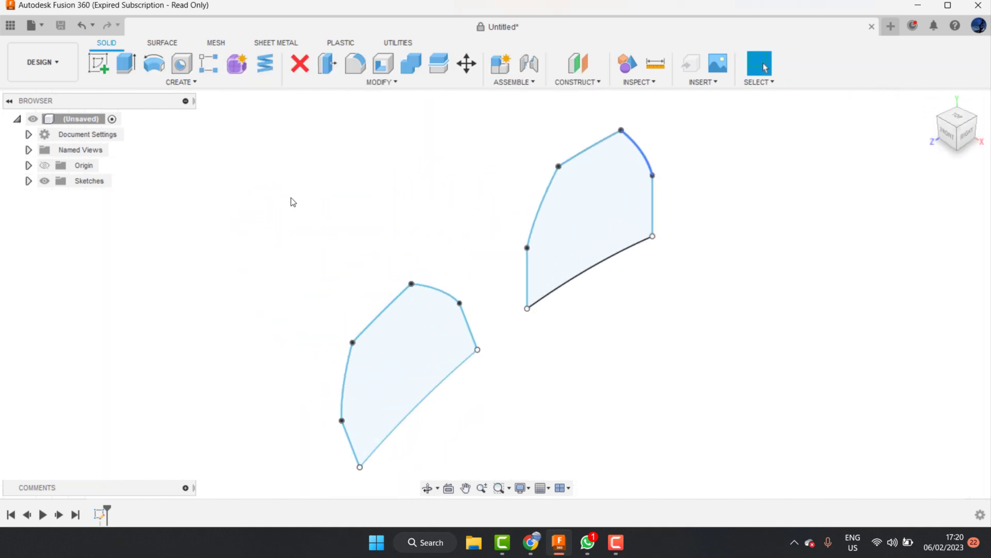
{"action": "left_click_drag", "start_coordinate": [243, 207], "coordinate": [384, 346]}
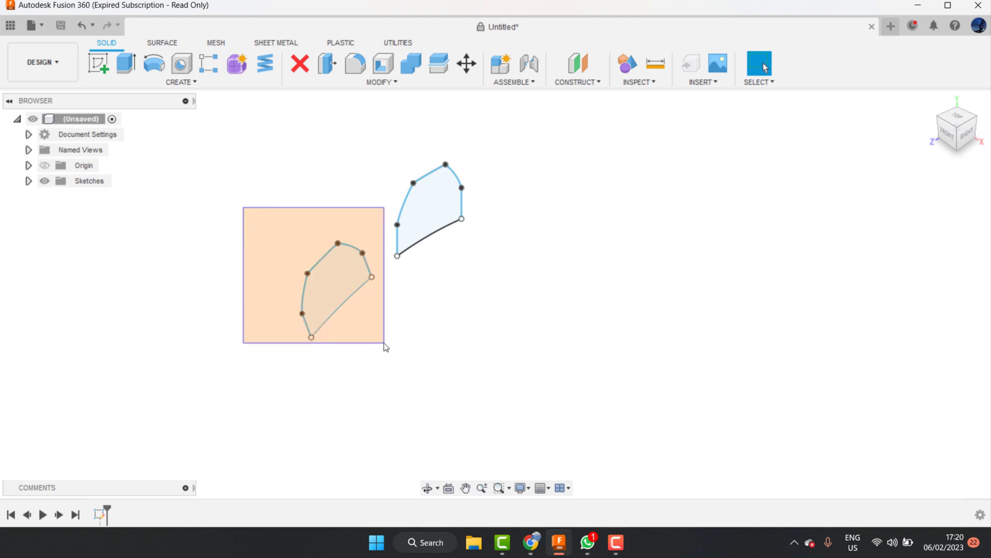
{"action": "left_click", "coordinate": [466, 64]}
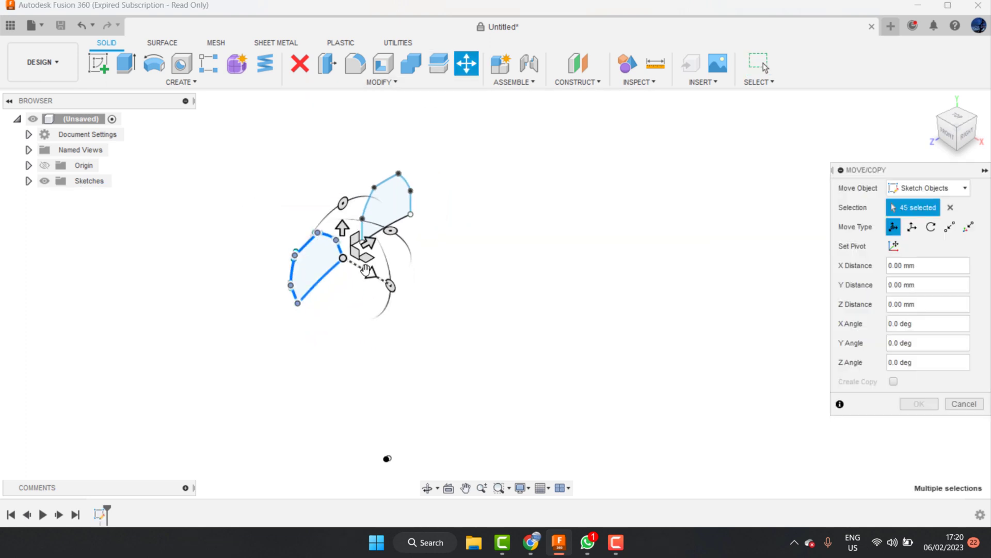
{"action": "left_click_drag", "start_coordinate": [366, 269], "coordinate": [532, 349]}
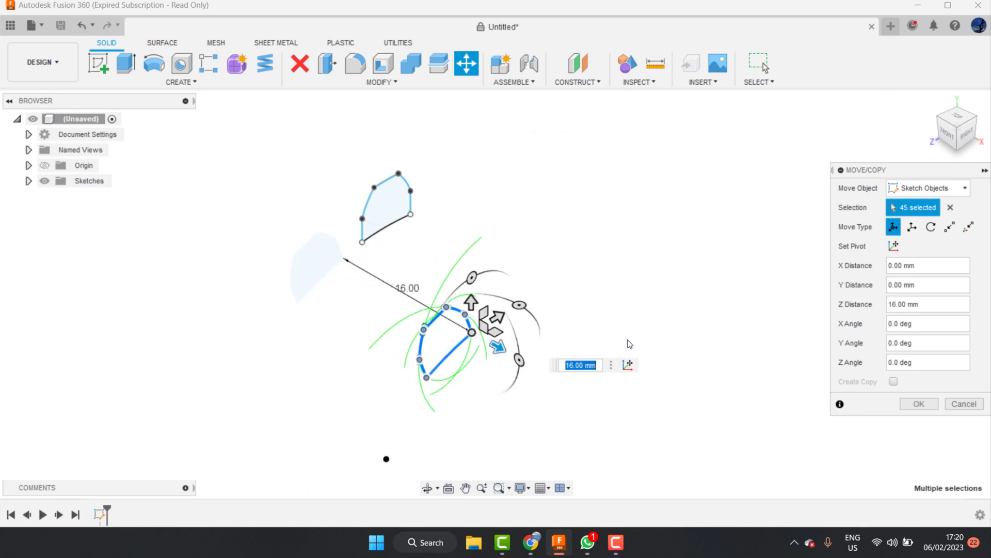
{"action": "type", "text": "30"}
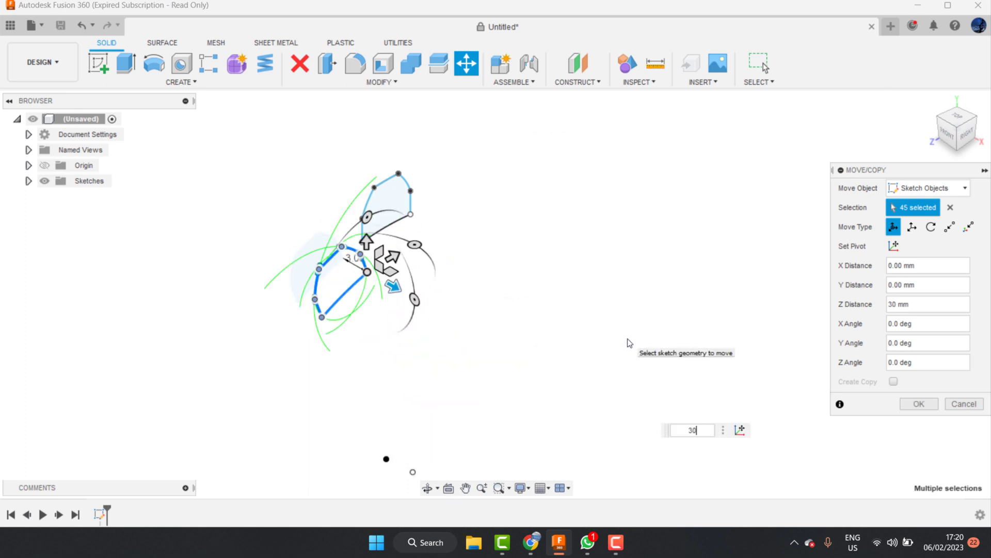
{"action": "key", "text": "Return"}
{"action": "scroll", "coordinate": [480, 233], "scroll_direction": "down", "scroll_amount": 2}
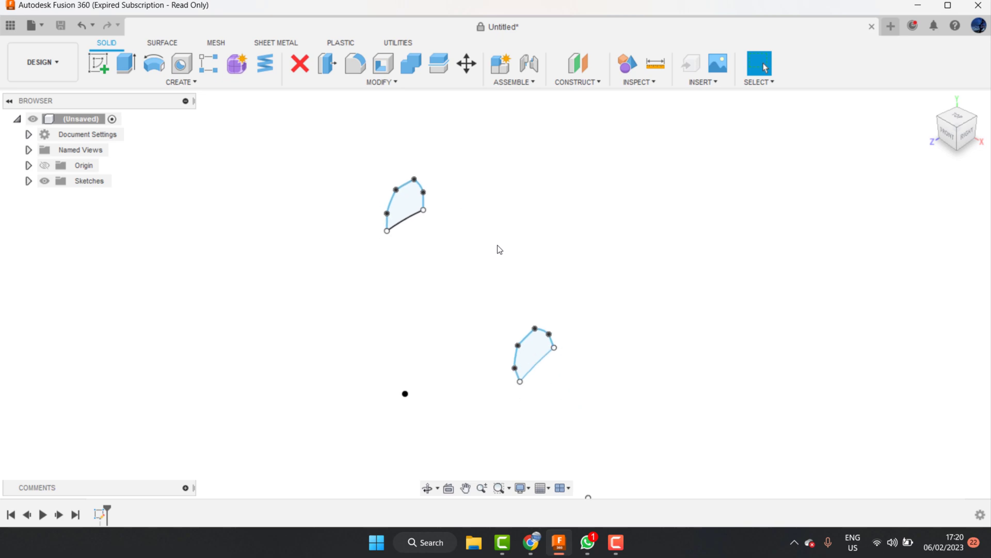
{"action": "left_click", "coordinate": [98, 63]}
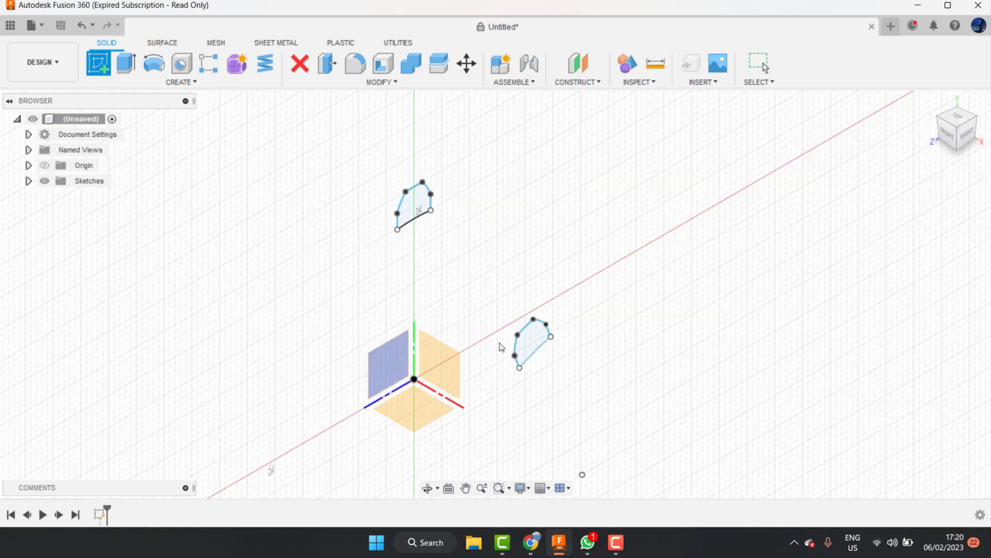
Step: Draw a 51 mm circle centred on the origin on the YZ plane
{"action": "left_click", "coordinate": [402, 360]}
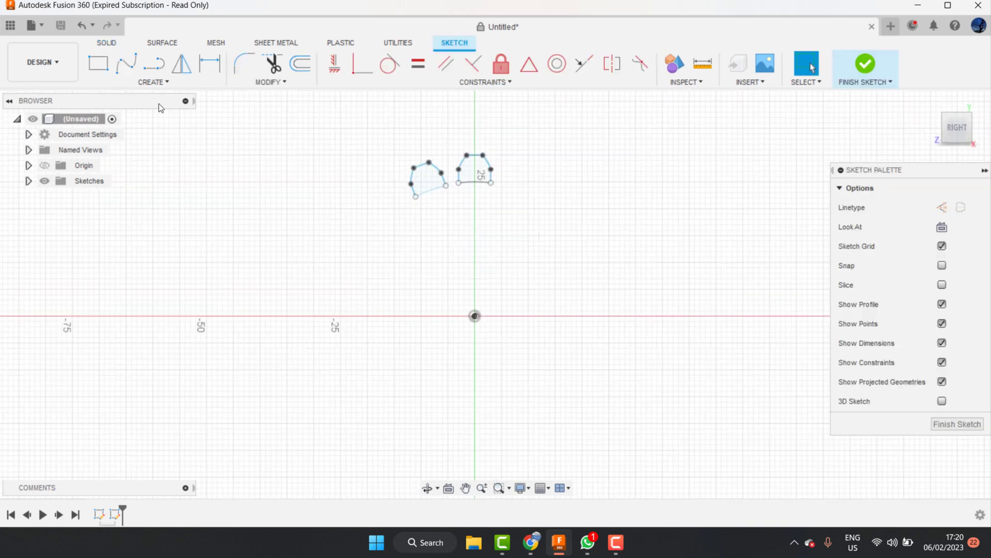
{"action": "key", "text": "c"}
{"action": "type", "text": "5"}
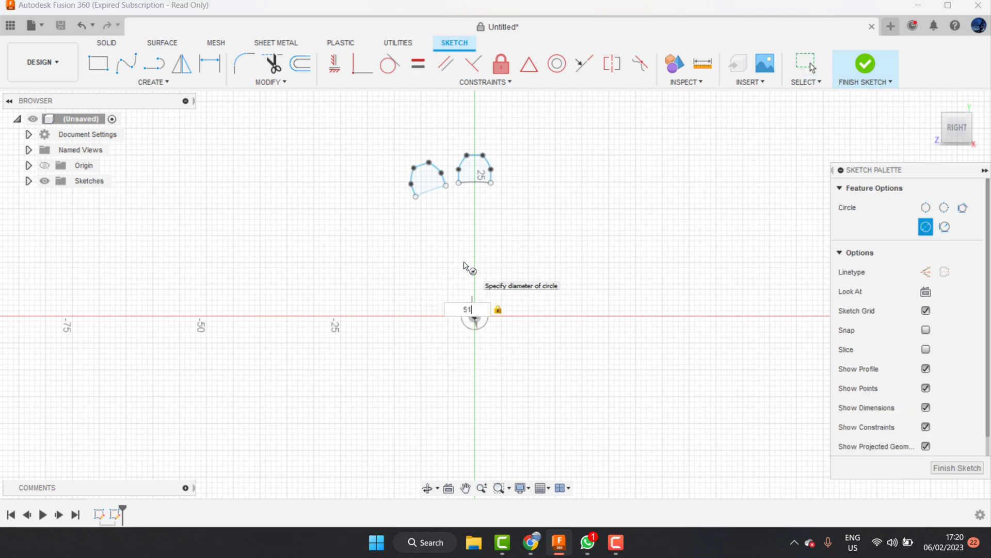
{"action": "type", "text": "1"}
{"action": "key", "text": "Return"}
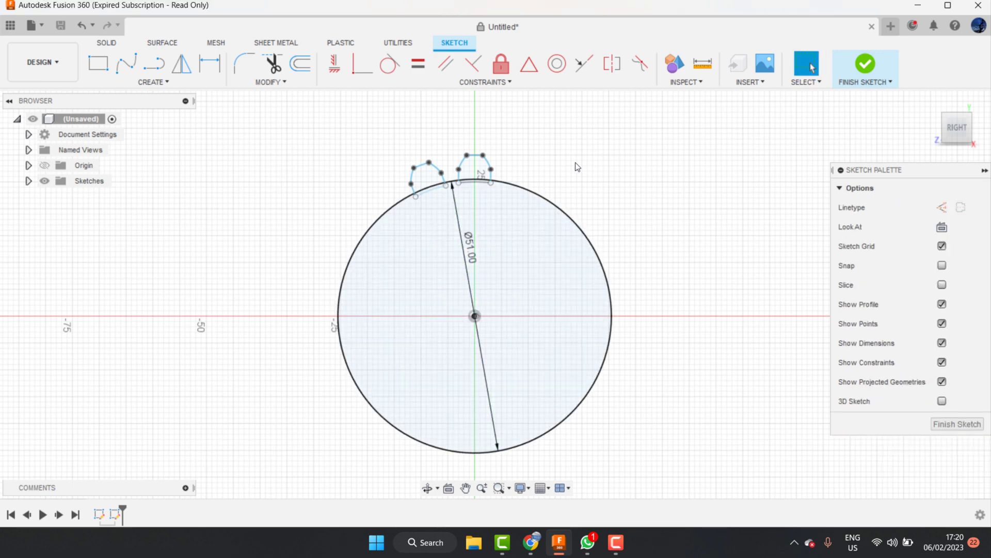
Step: Correct the circle's diameter to 50 mm and finish the sketch
{"action": "scroll", "coordinate": [467, 194], "scroll_direction": "up", "scroll_amount": 1}
{"action": "scroll", "coordinate": [469, 198], "scroll_direction": "up", "scroll_amount": 1}
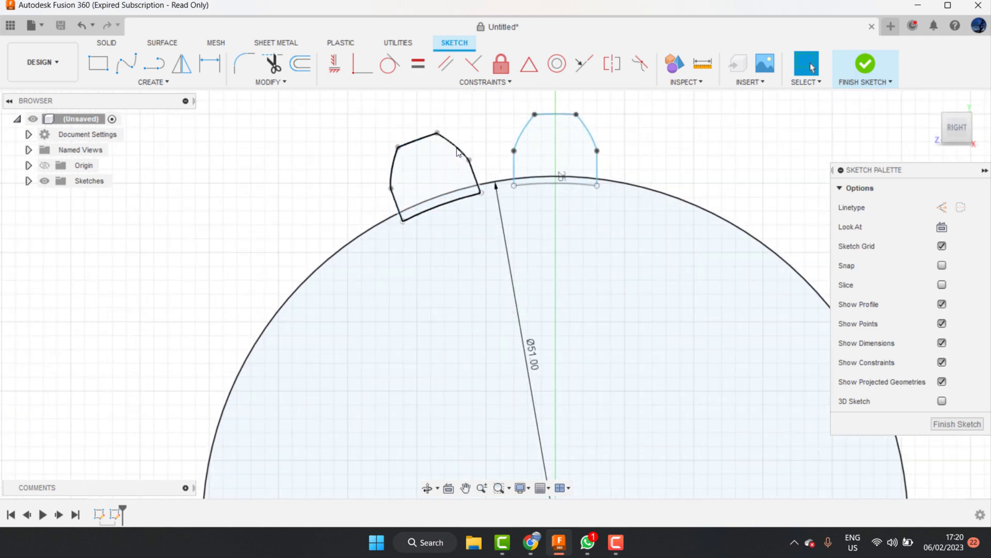
{"action": "scroll", "coordinate": [469, 199], "scroll_direction": "up", "scroll_amount": 1}
{"action": "double_click", "coordinate": [525, 294]}
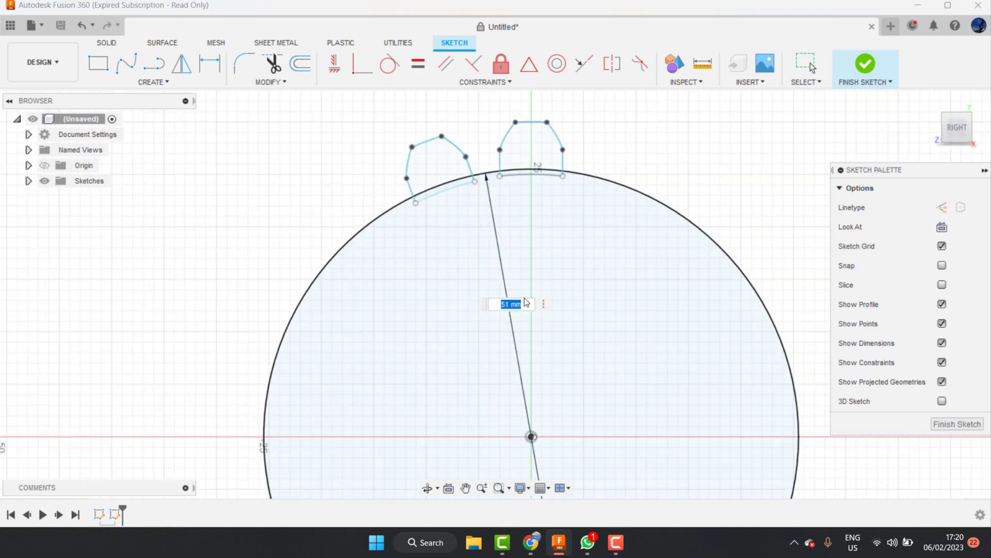
{"action": "type", "text": "50"}
{"action": "key", "text": "Return"}
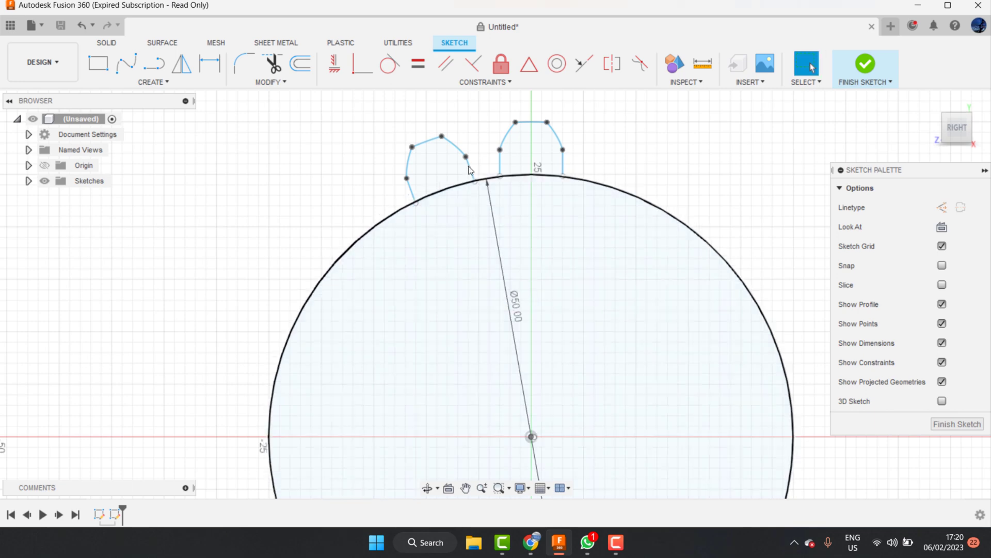
{"action": "scroll", "coordinate": [469, 166], "scroll_direction": "up", "scroll_amount": 2}
{"action": "scroll", "coordinate": [473, 230], "scroll_direction": "up", "scroll_amount": 2}
{"action": "scroll", "coordinate": [477, 210], "scroll_direction": "up", "scroll_amount": 2}
{"action": "scroll", "coordinate": [436, 199], "scroll_direction": "down", "scroll_amount": 3}
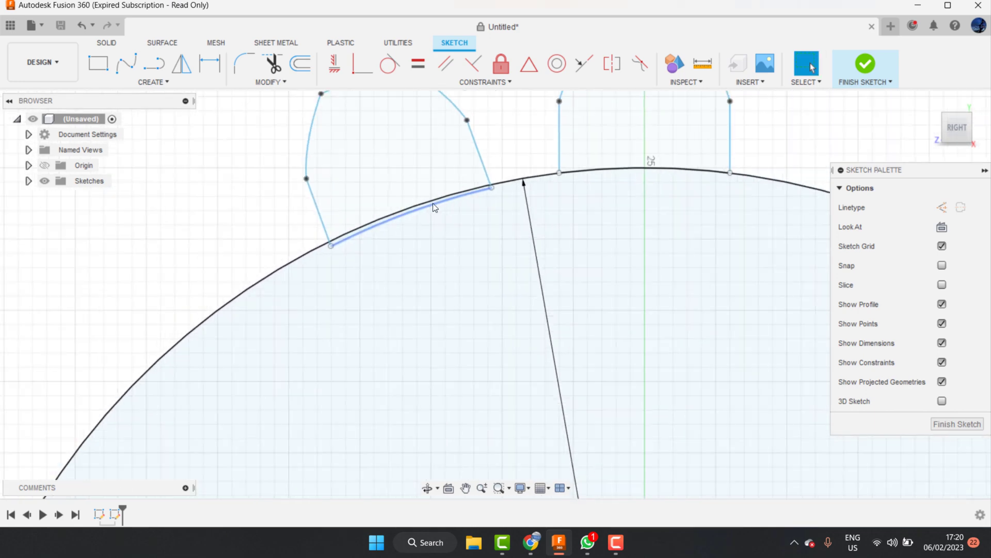
{"action": "scroll", "coordinate": [433, 203], "scroll_direction": "down", "scroll_amount": 2}
{"action": "left_click", "coordinate": [865, 64]}
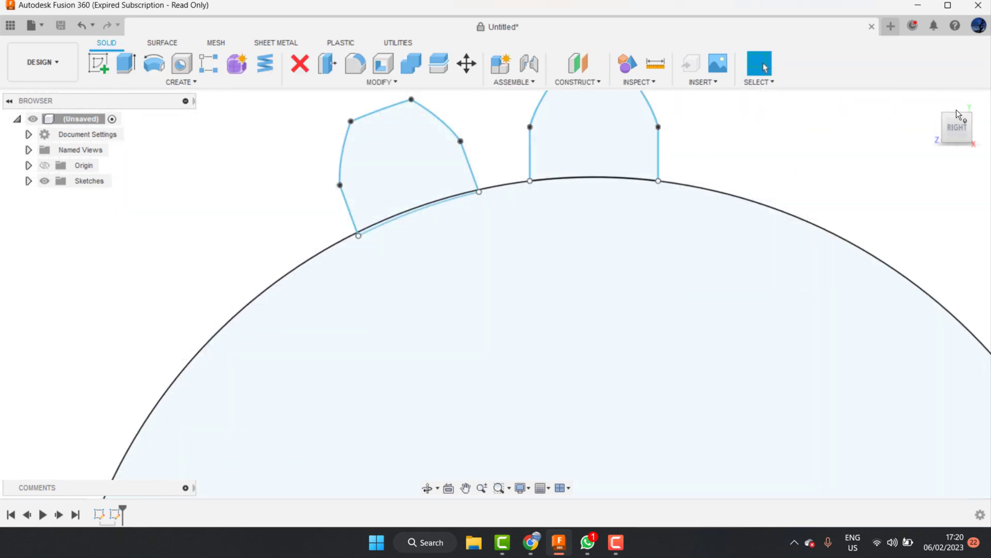
Step: Loft a solid twisted tooth from the upper tooth profile to its offset profile
{"action": "left_click", "coordinate": [930, 102]}
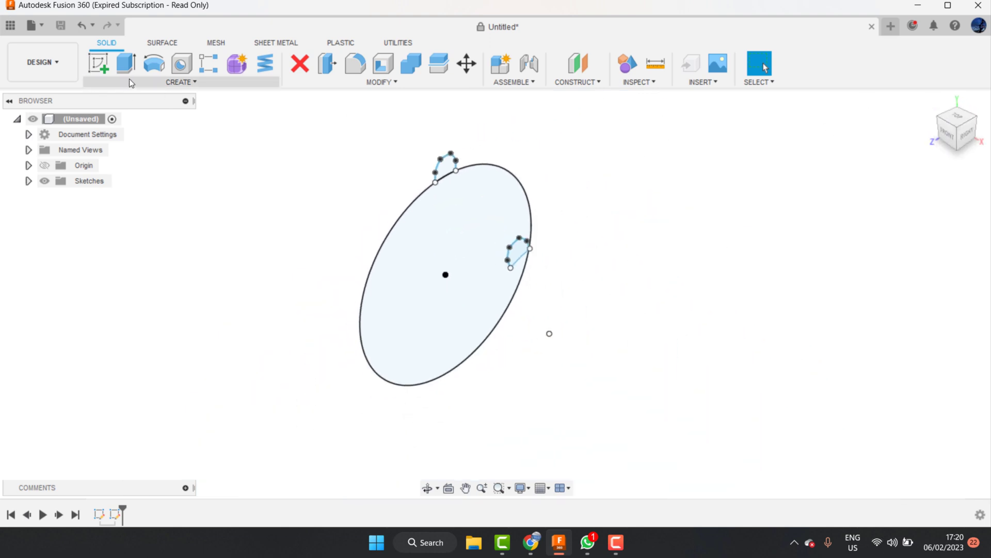
{"action": "left_click", "coordinate": [183, 82]}
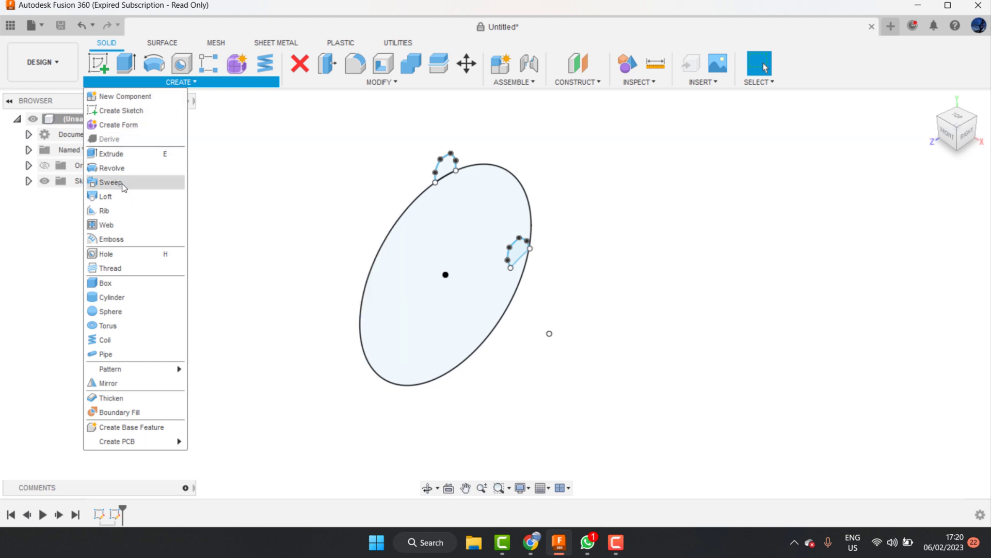
{"action": "left_click", "coordinate": [112, 196]}
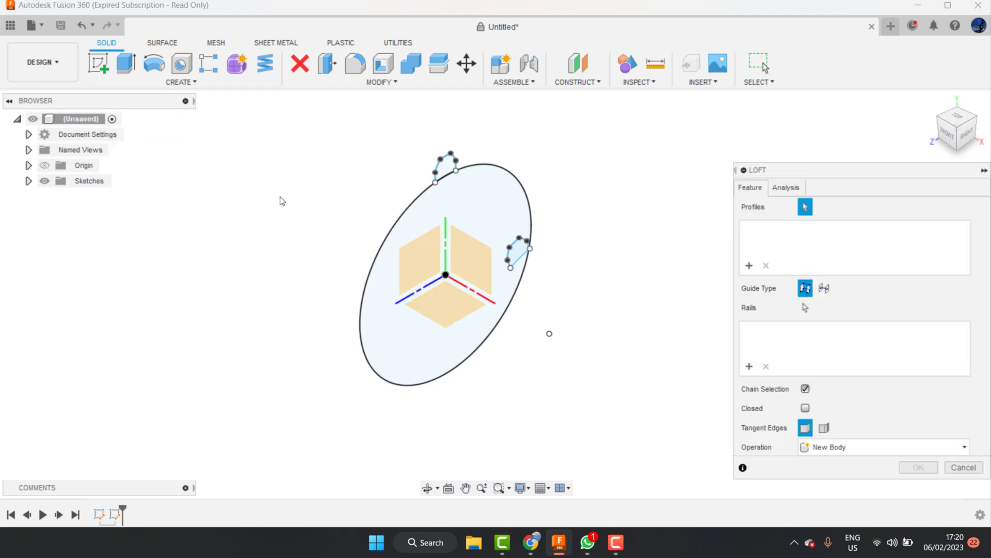
{"action": "left_click", "coordinate": [446, 166]}
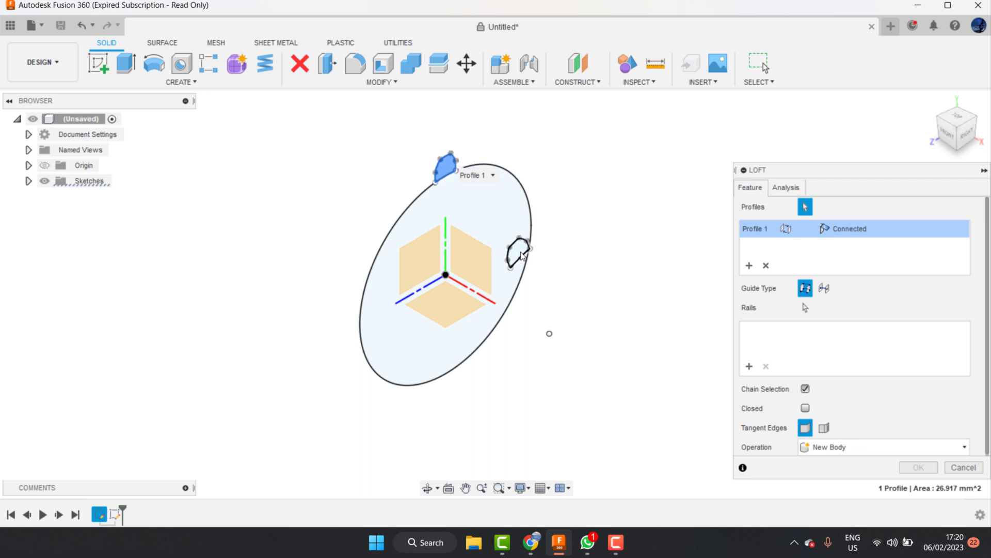
{"action": "left_click", "coordinate": [522, 256]}
{"action": "left_click", "coordinate": [919, 467]}
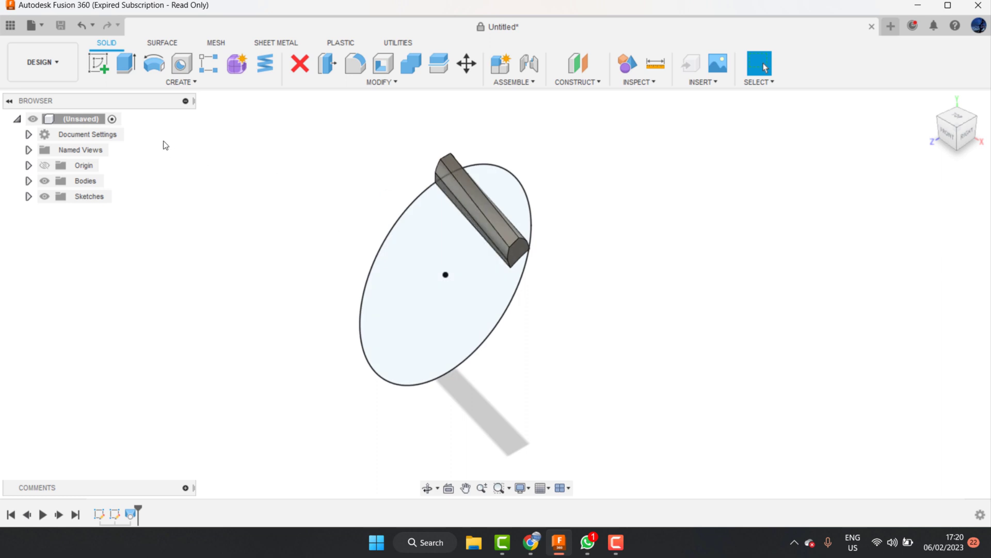
{"action": "left_click", "coordinate": [195, 83]}
{"action": "mouse_move", "coordinate": [110, 369]}
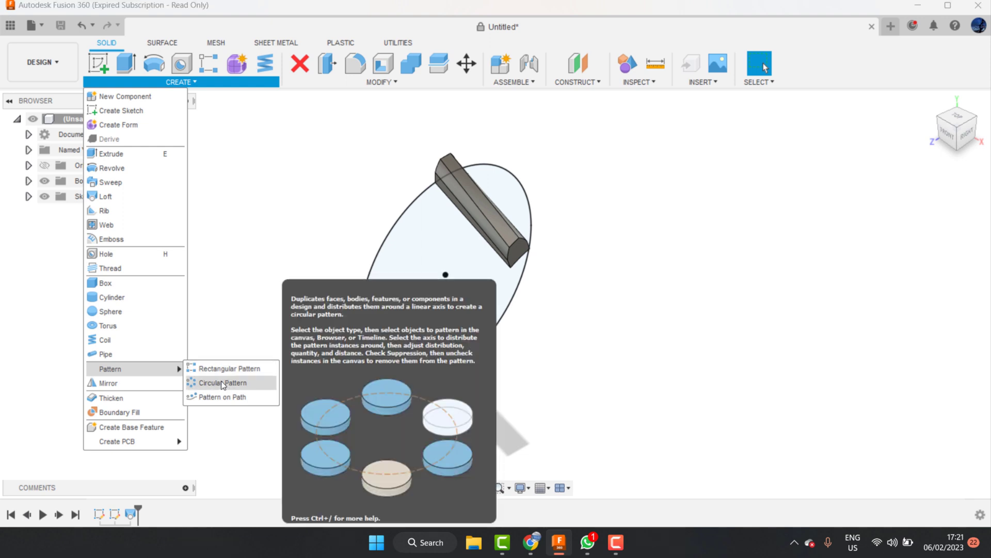
Step: Circular-pattern the lofted tooth body 19 times around the circle's central axis
{"action": "left_click", "coordinate": [221, 383]}
{"action": "left_click", "coordinate": [486, 212]}
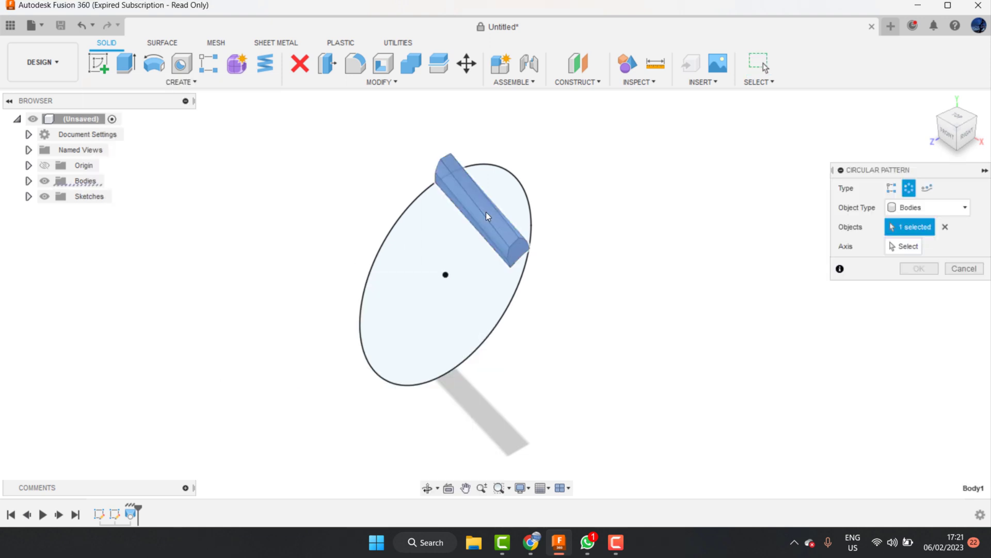
{"action": "left_click", "coordinate": [899, 247]}
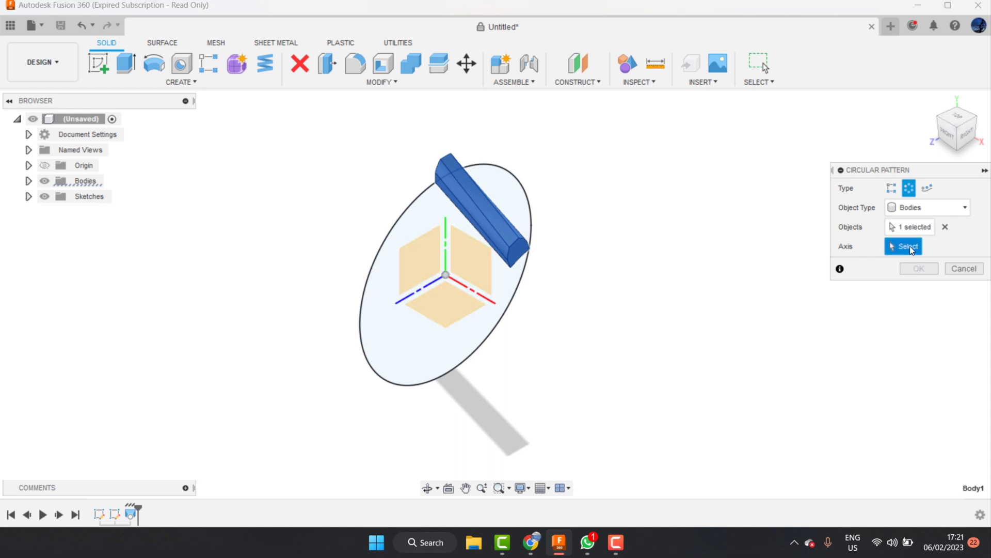
{"action": "left_click", "coordinate": [399, 228]}
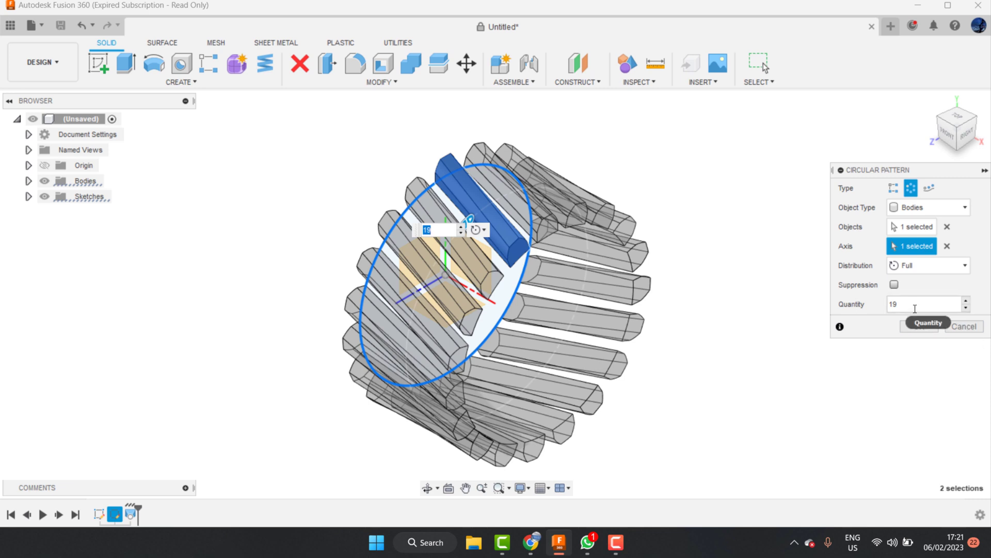
{"action": "left_click_drag", "start_coordinate": [914, 307], "coordinate": [888, 304]}
{"action": "left_click", "coordinate": [921, 331]}
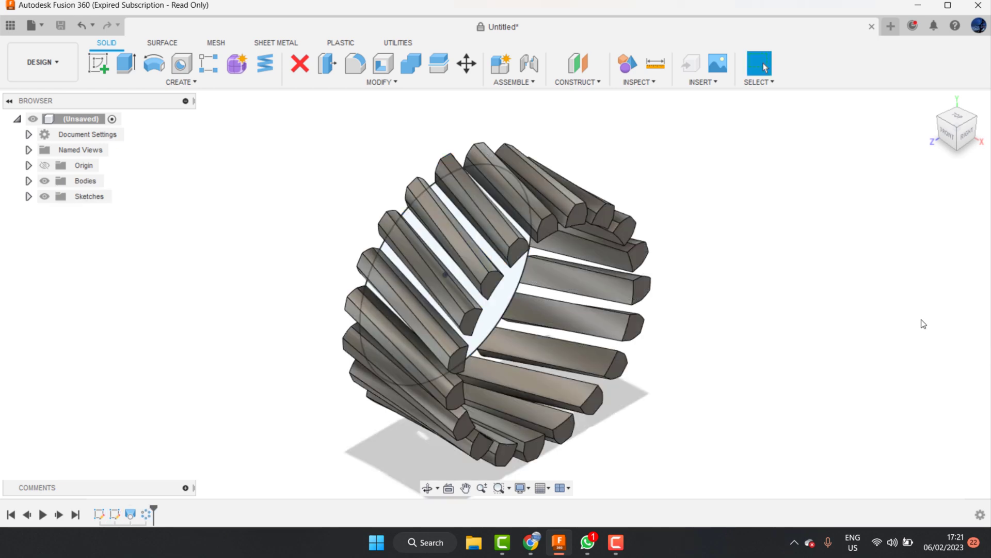
Step: Extrude the Ø50 mm circle 30 mm as a Join to fill the gear core
{"action": "left_click", "coordinate": [125, 65]}
{"action": "left_click", "coordinate": [454, 278]}
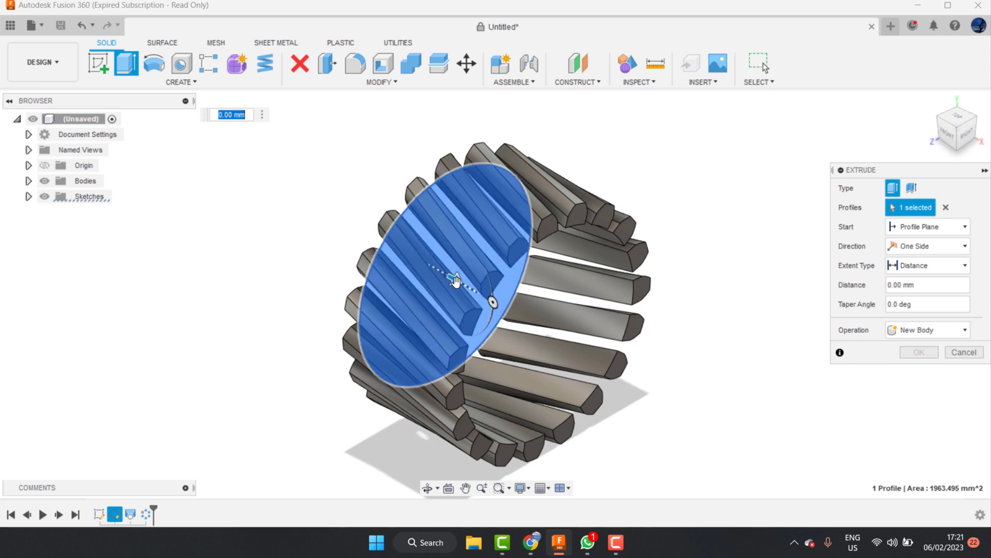
{"action": "left_click_drag", "start_coordinate": [453, 277], "coordinate": [591, 356]}
{"action": "type", "text": "3"}
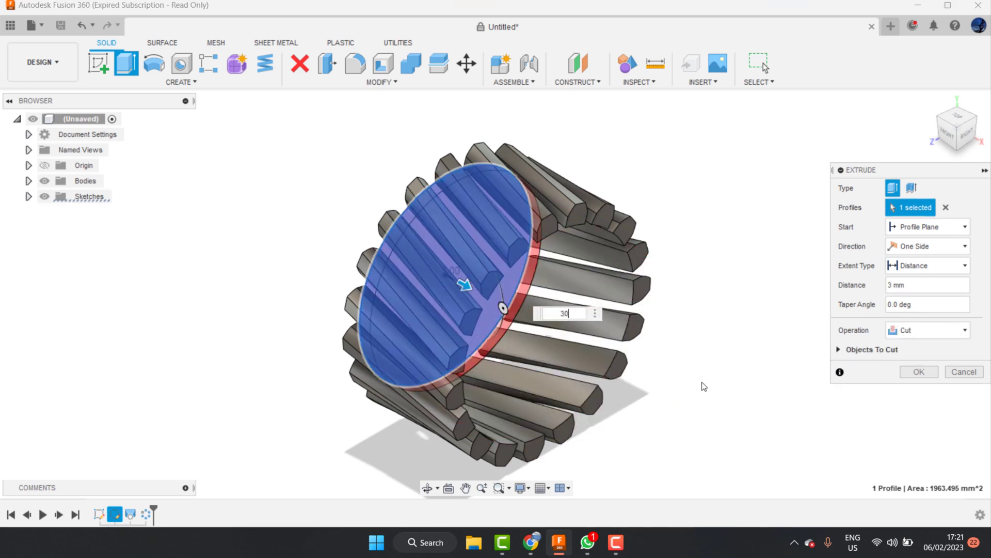
{"action": "type", "text": "0"}
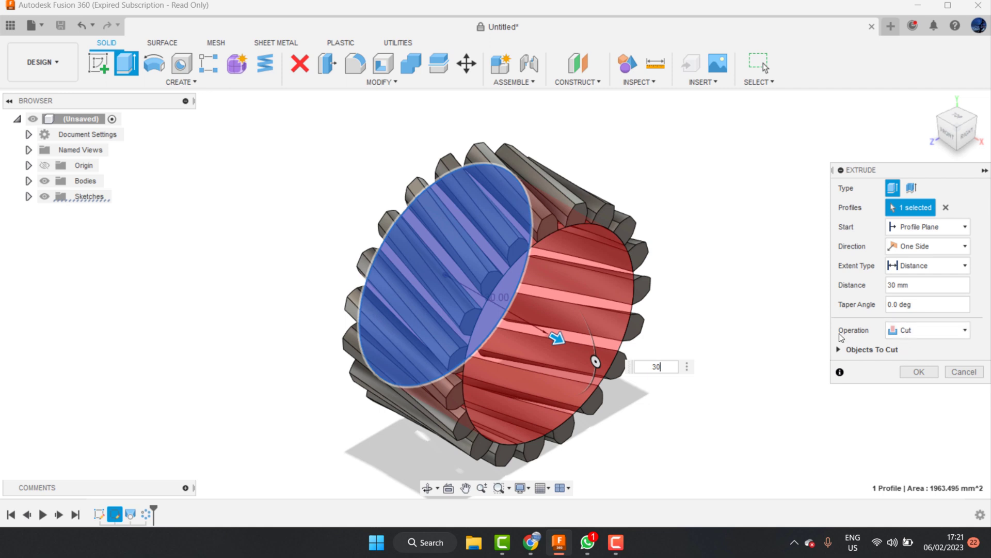
{"action": "left_click", "coordinate": [922, 331]}
{"action": "left_click", "coordinate": [923, 348]}
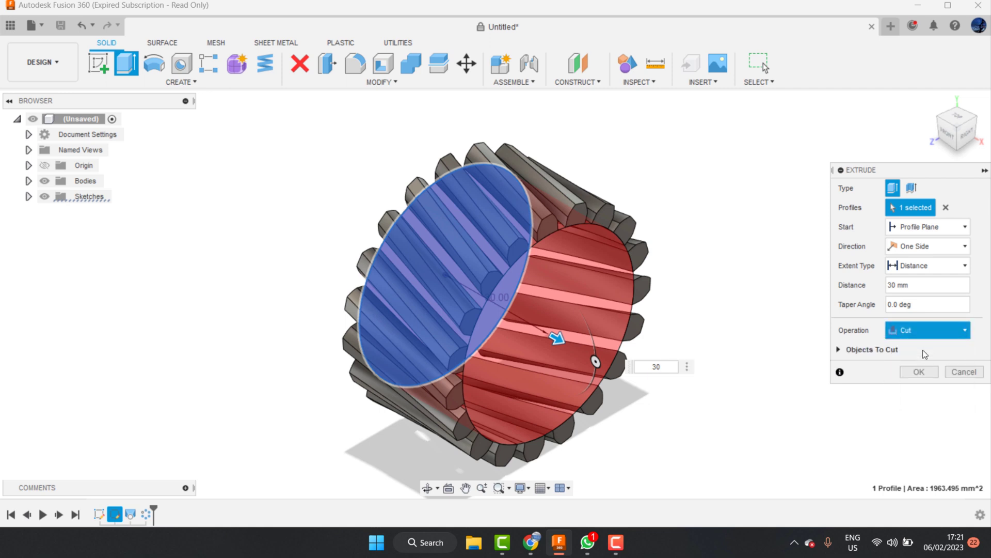
{"action": "left_click", "coordinate": [915, 351]}
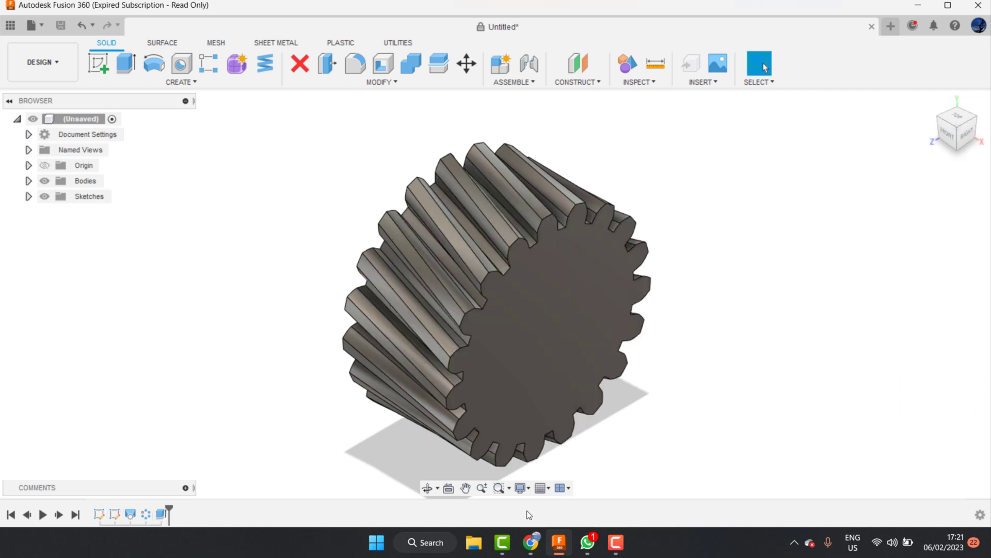
Step: Orbit to the gear's front face and start a new sketch on it
{"action": "left_click", "coordinate": [428, 487]}
{"action": "mouse_move", "coordinate": [496, 393]}
{"action": "left_mouse_down"}
{"action": "mouse_move", "coordinate": [582, 261]}
{"action": "mouse_move", "coordinate": [442, 243]}
{"action": "left_mouse_up"}
{"action": "right_click", "coordinate": [443, 243]}
{"action": "key", "text": "Escape"}
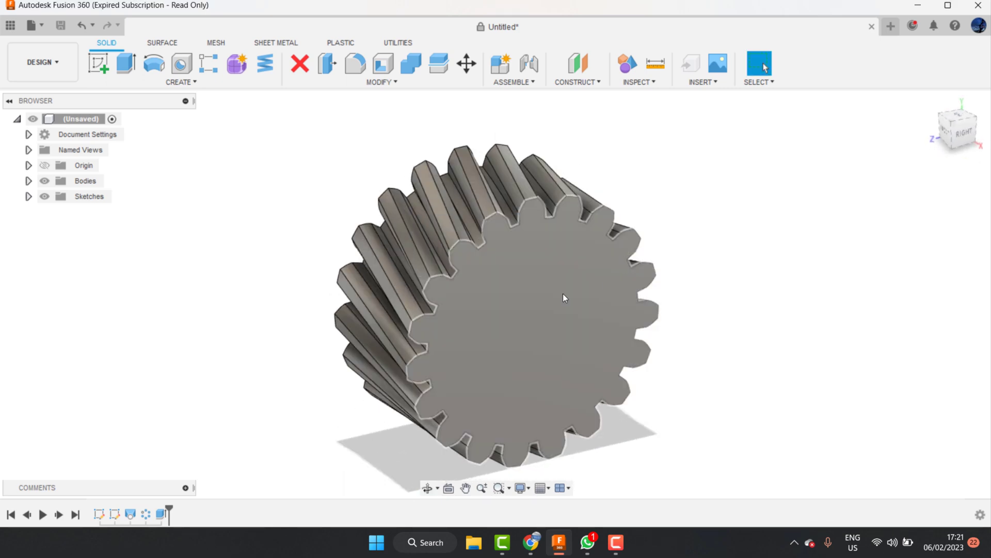
{"action": "left_click", "coordinate": [532, 317]}
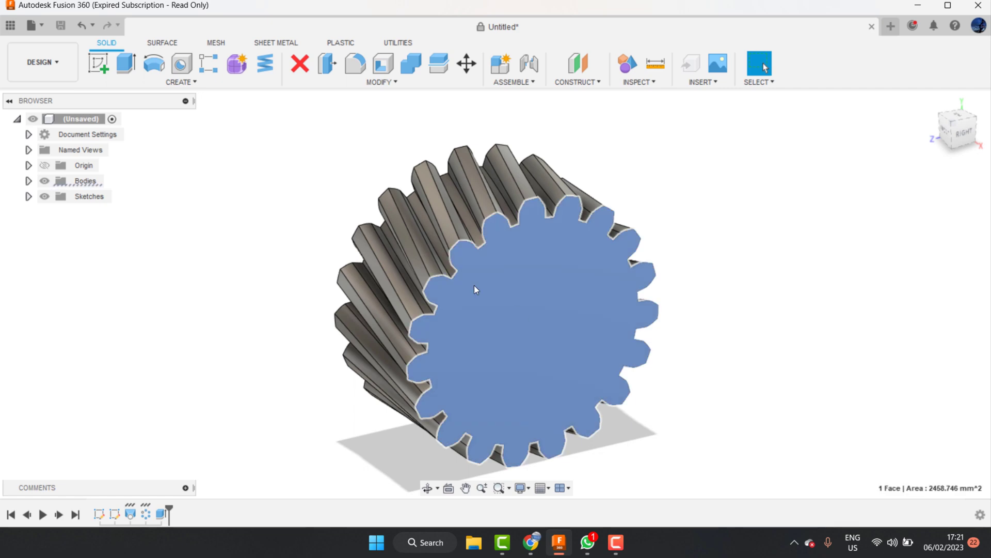
{"action": "left_click", "coordinate": [98, 67]}
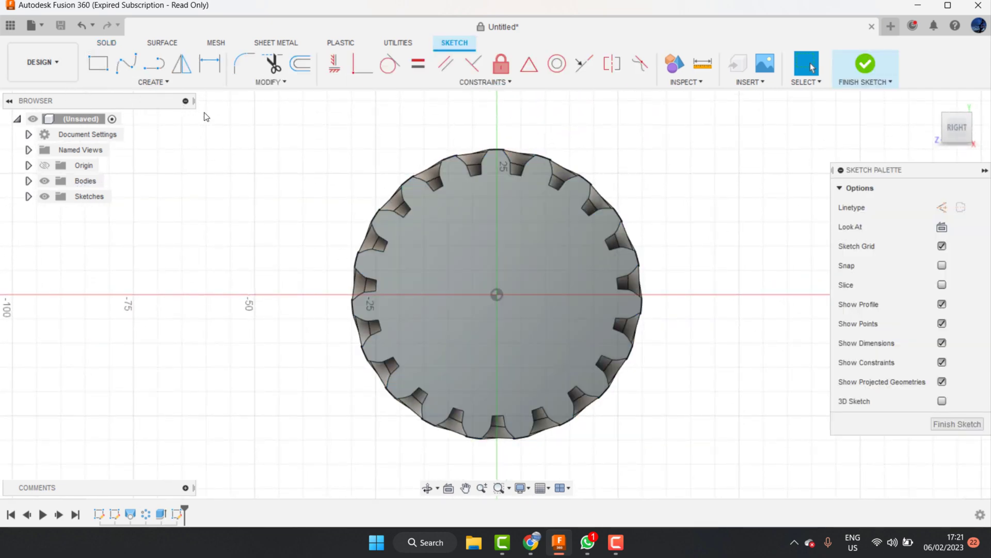
Step: Draw a Ø20 mm circle centred on the gear's origin
{"action": "key", "text": "c"}
{"action": "left_click", "coordinate": [497, 295]}
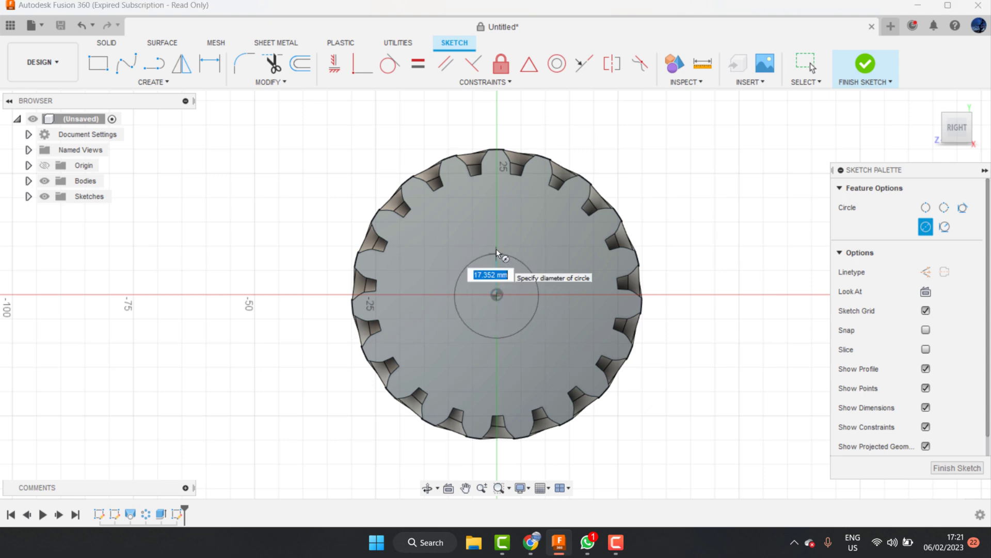
{"action": "type", "text": "2"}
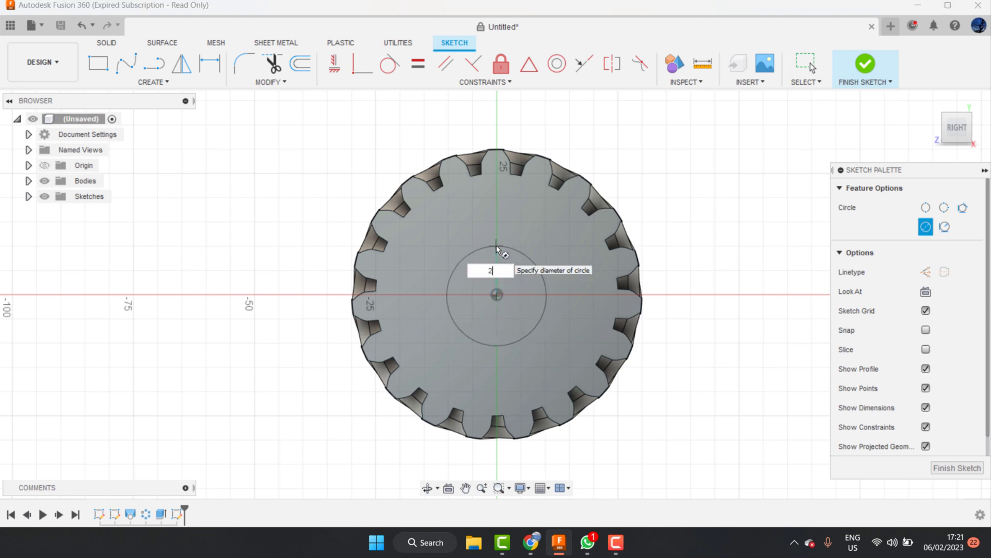
{"action": "type", "text": "0"}
{"action": "key", "text": "Return"}
{"action": "key", "text": "Escape"}
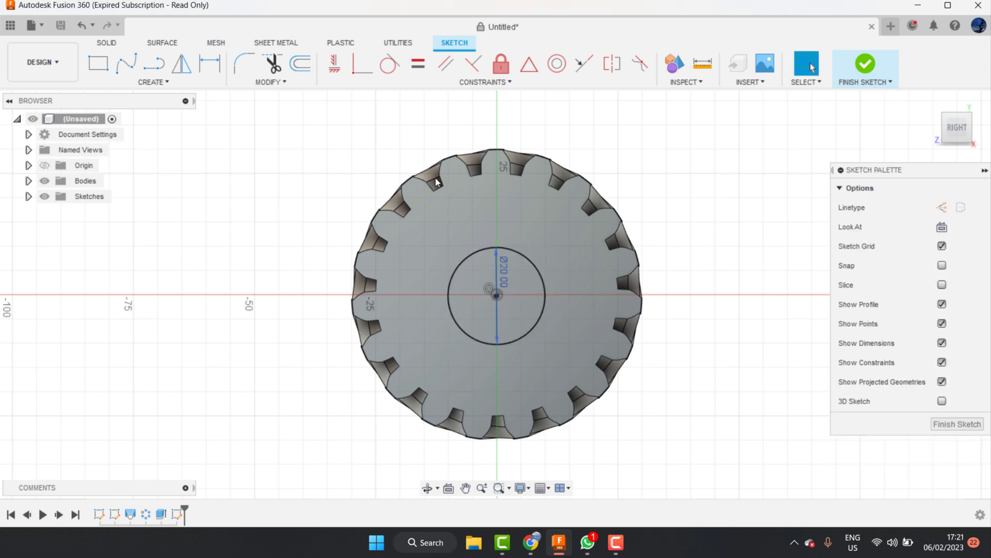
{"action": "left_click", "coordinate": [130, 80]}
{"action": "mouse_move", "coordinate": [107, 124]}
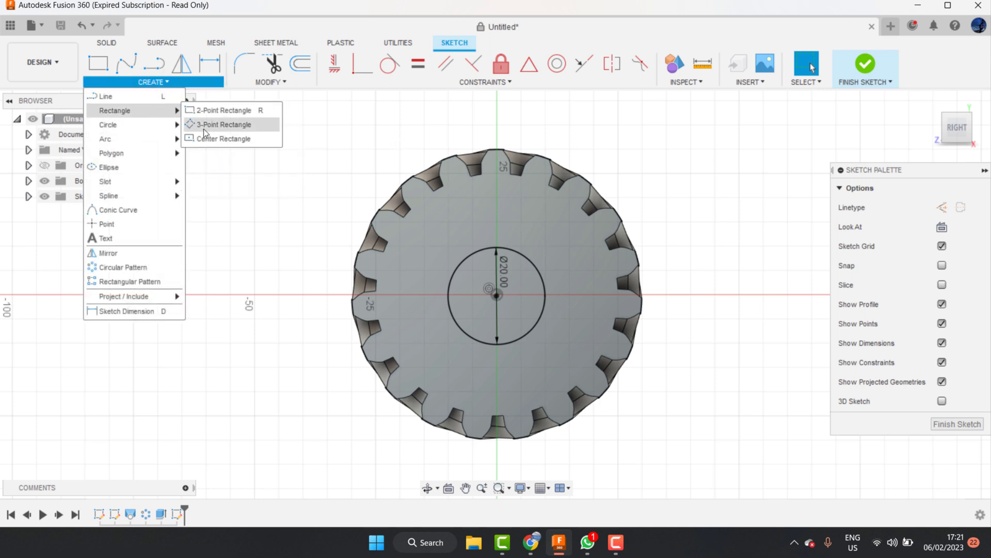
{"action": "left_click", "coordinate": [206, 138]}
Step: Draw a centre rectangle at the origin and trim its sides inside and below the bore circle
{"action": "left_click", "coordinate": [497, 295]}
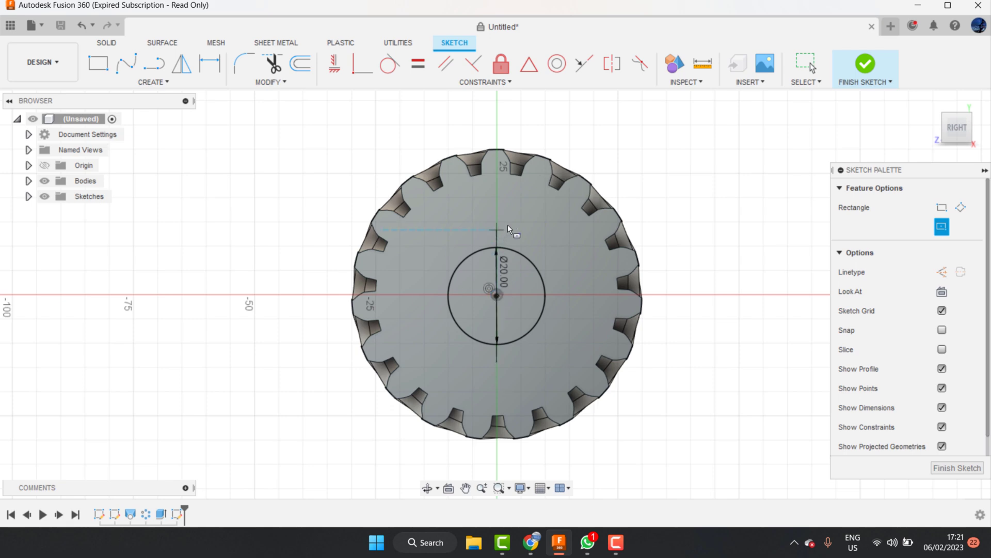
{"action": "left_click", "coordinate": [507, 227]}
{"action": "scroll", "coordinate": [506, 234], "scroll_direction": "up", "scroll_amount": 4}
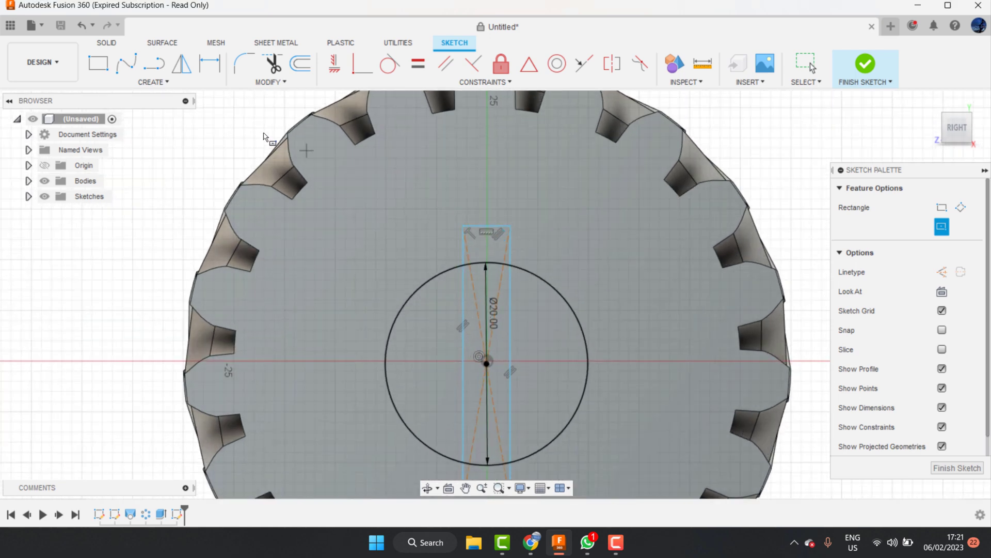
{"action": "left_click", "coordinate": [269, 65]}
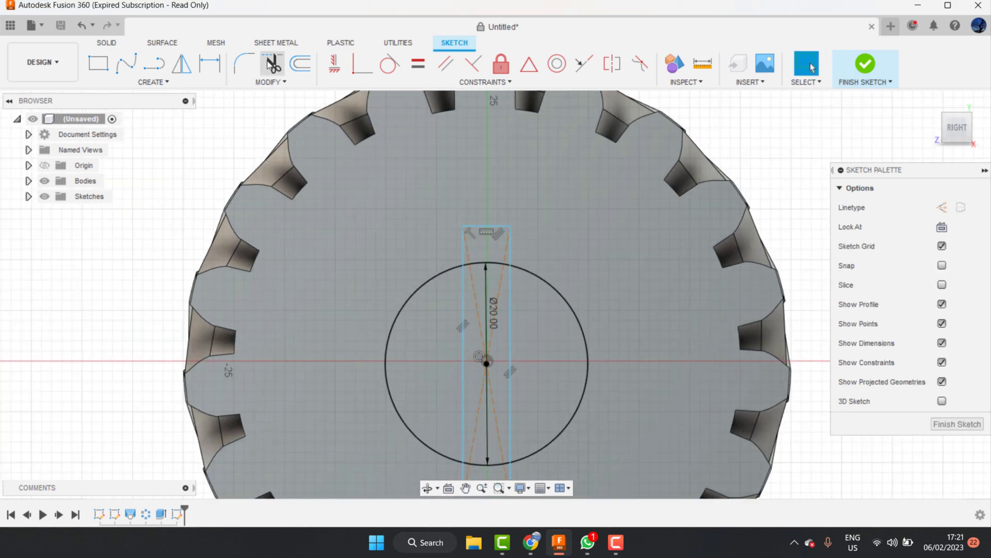
{"action": "left_click", "coordinate": [462, 281]}
{"action": "left_click", "coordinate": [510, 290]}
{"action": "scroll", "coordinate": [486, 321], "scroll_direction": "down", "scroll_amount": 2}
{"action": "scroll", "coordinate": [490, 382], "scroll_direction": "up", "scroll_amount": 2}
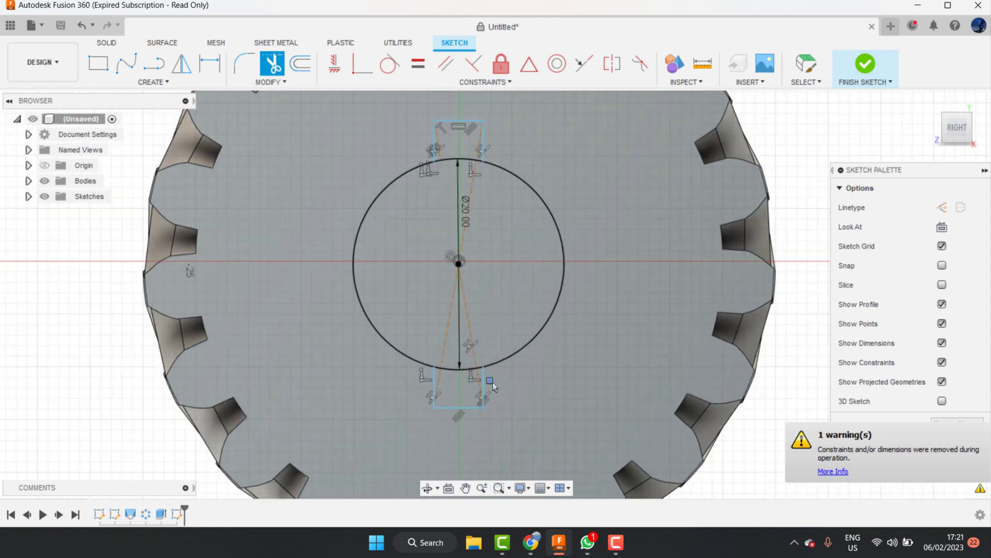
{"action": "left_click", "coordinate": [484, 390]}
{"action": "left_click", "coordinate": [435, 395]}
{"action": "left_click", "coordinate": [458, 407]}
{"action": "scroll", "coordinate": [519, 416], "scroll_direction": "down", "scroll_amount": 2}
{"action": "scroll", "coordinate": [485, 181], "scroll_direction": "up", "scroll_amount": 2}
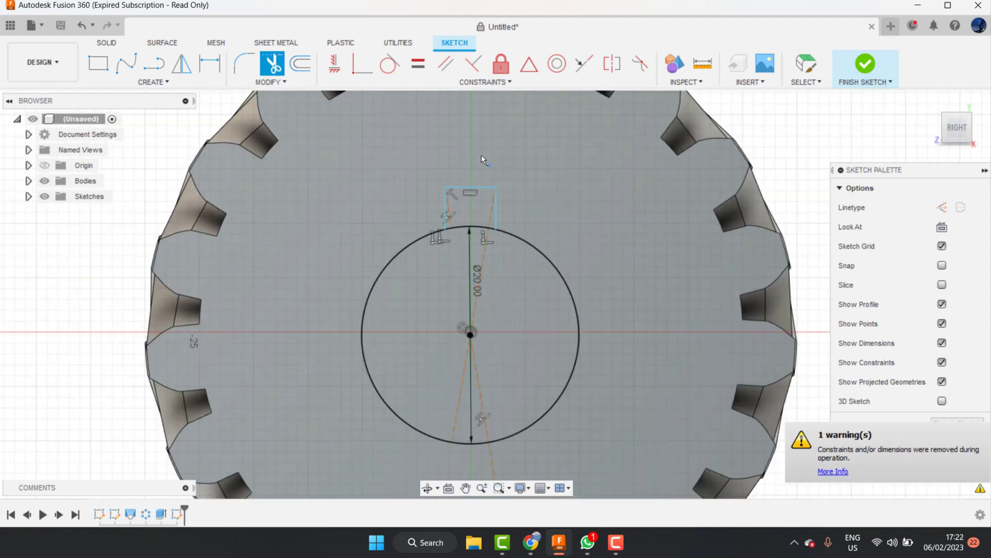
Step: Dimension the keyway notch width to 2 mm
{"action": "key", "text": "d"}
{"action": "scroll", "coordinate": [481, 157], "scroll_direction": "up", "scroll_amount": 2}
{"action": "left_click", "coordinate": [564, 384]}
{"action": "left_click", "coordinate": [527, 171]}
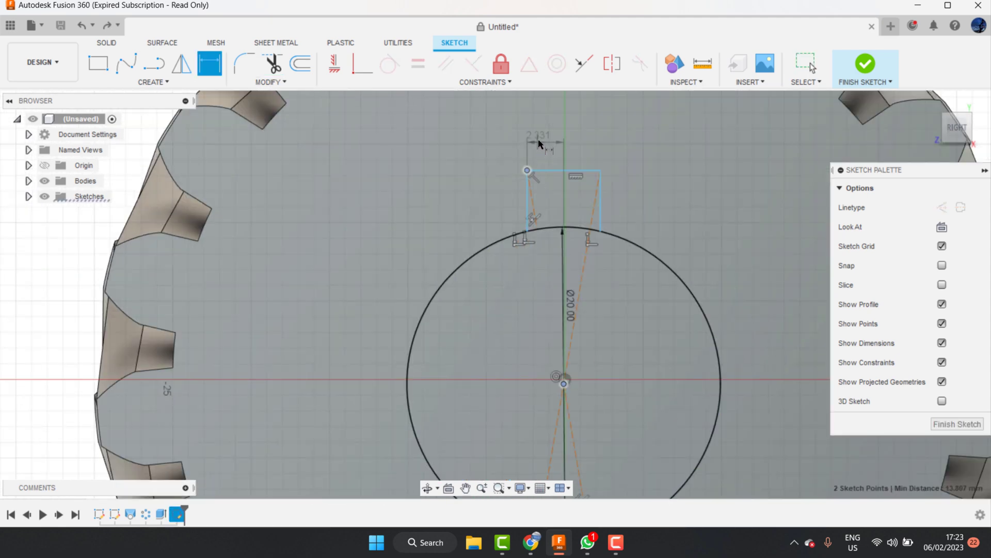
{"action": "left_click", "coordinate": [545, 135]}
{"action": "type", "text": "2"}
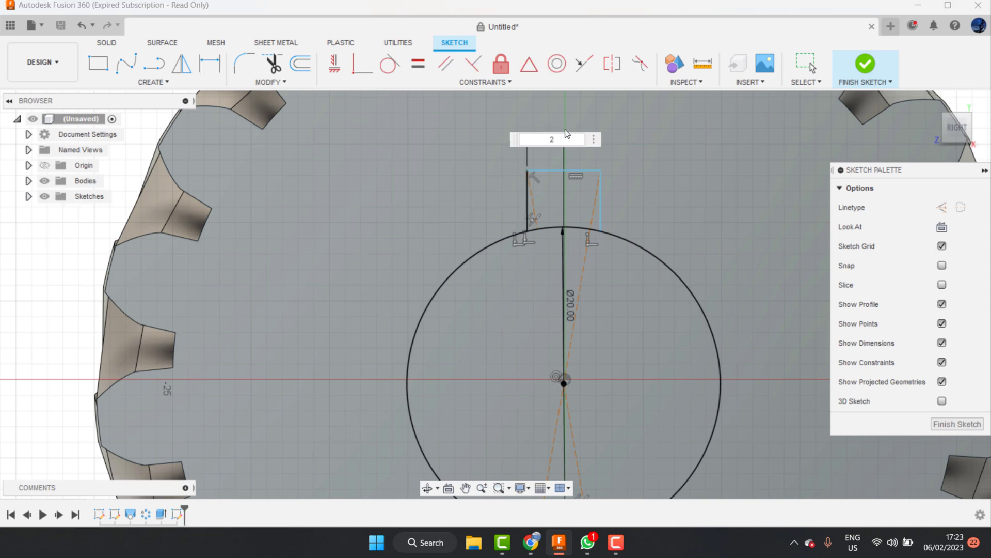
{"action": "key", "text": "Return"}
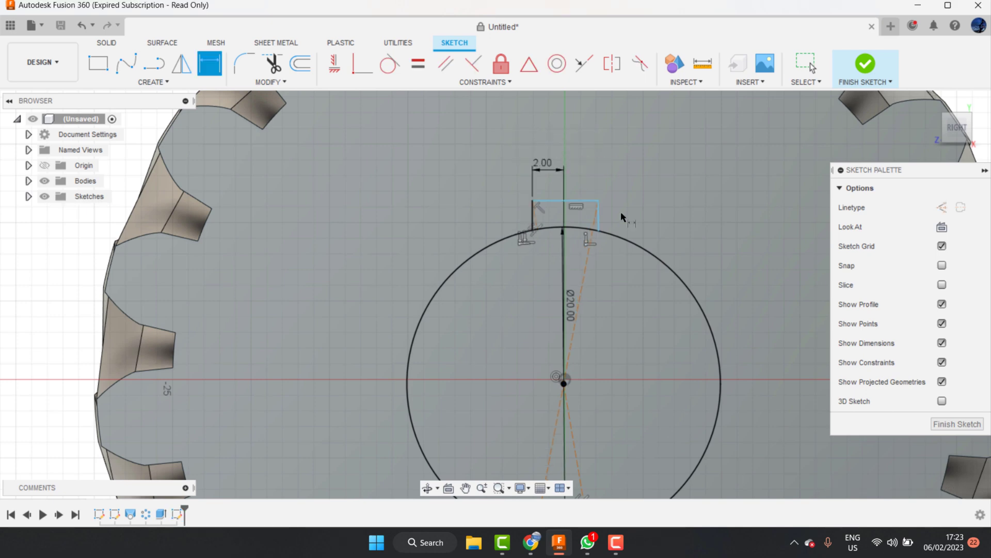
{"action": "left_click", "coordinate": [596, 217]}
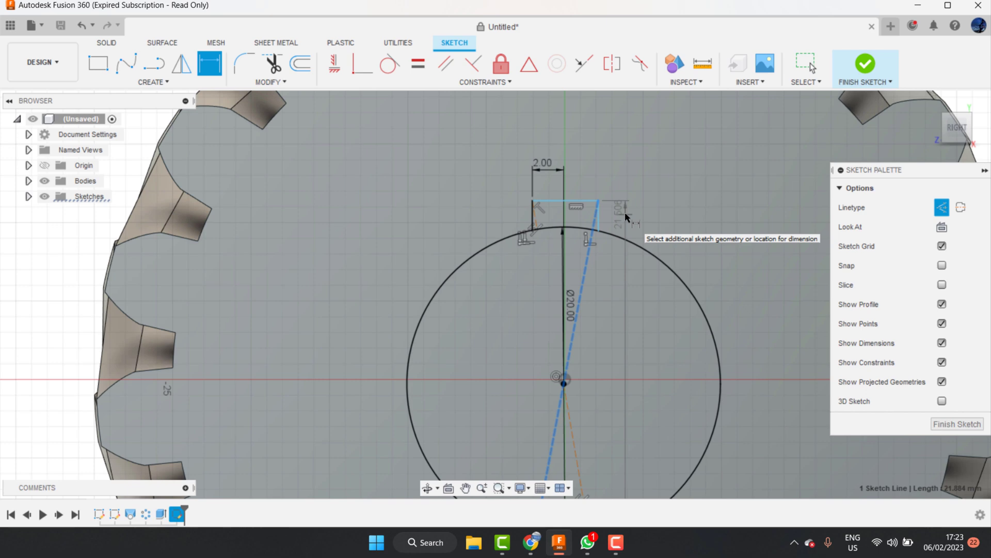
{"action": "key", "text": "Escape"}
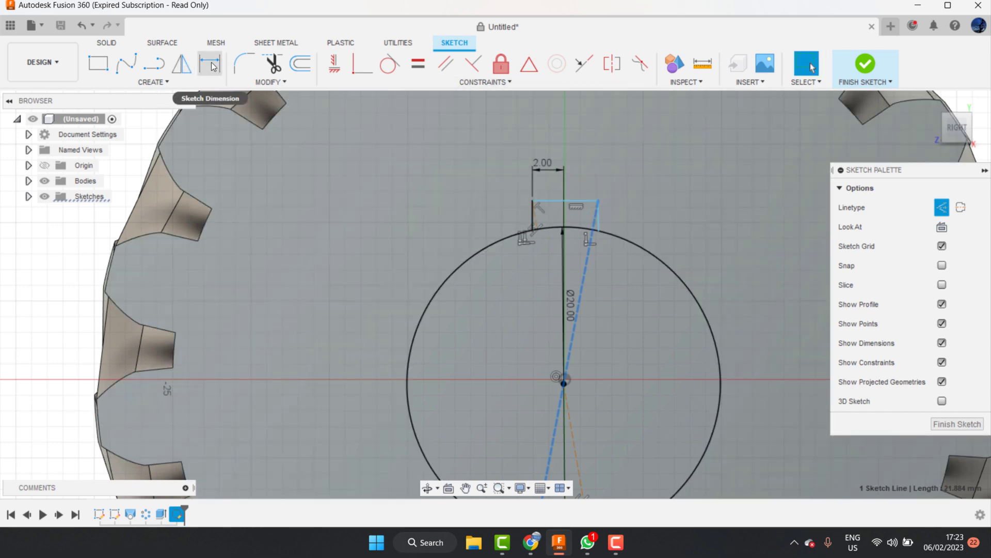
Step: Dimension the keyway notch height to 3 mm
{"action": "left_click", "coordinate": [210, 64]}
{"action": "key", "text": "Escape"}
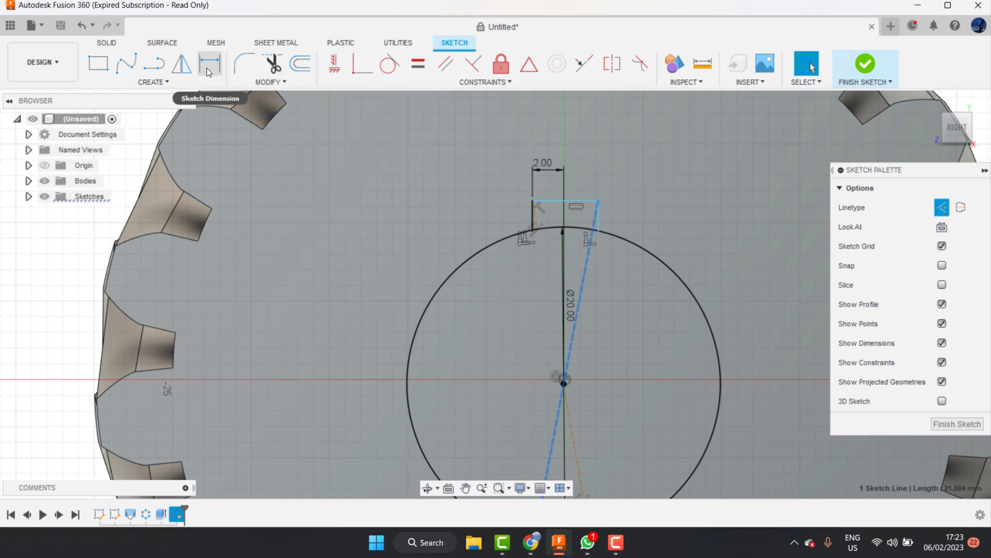
{"action": "left_click", "coordinate": [210, 64]}
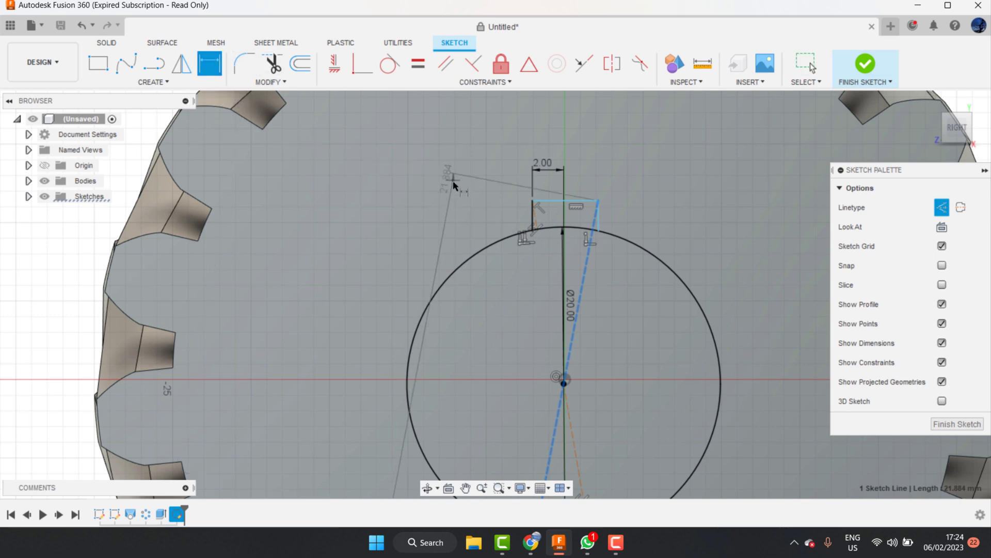
{"action": "key", "text": "Escape"}
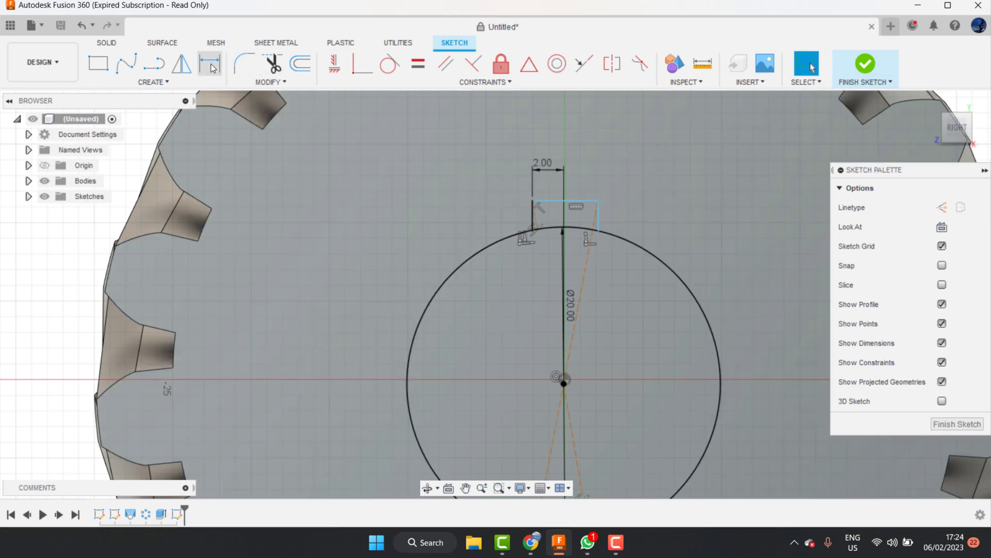
{"action": "left_click", "coordinate": [211, 67]}
{"action": "left_click", "coordinate": [532, 220]}
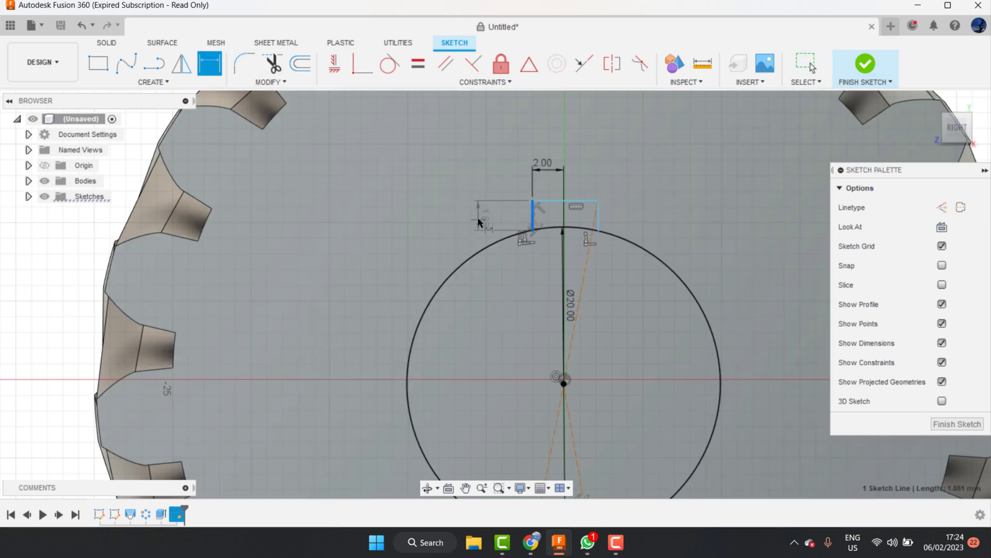
{"action": "left_click", "coordinate": [479, 222]}
{"action": "type", "text": "3"}
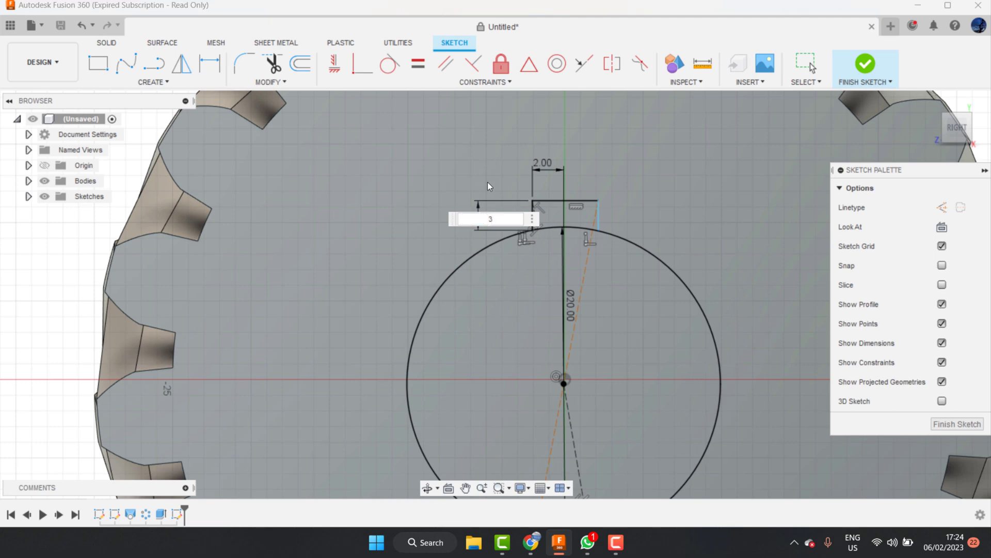
{"action": "key", "text": "Return"}
Step: Trim the bore circle's arc and leftover lines inside the keyway
{"action": "scroll", "coordinate": [506, 169], "scroll_direction": "down", "scroll_amount": 1}
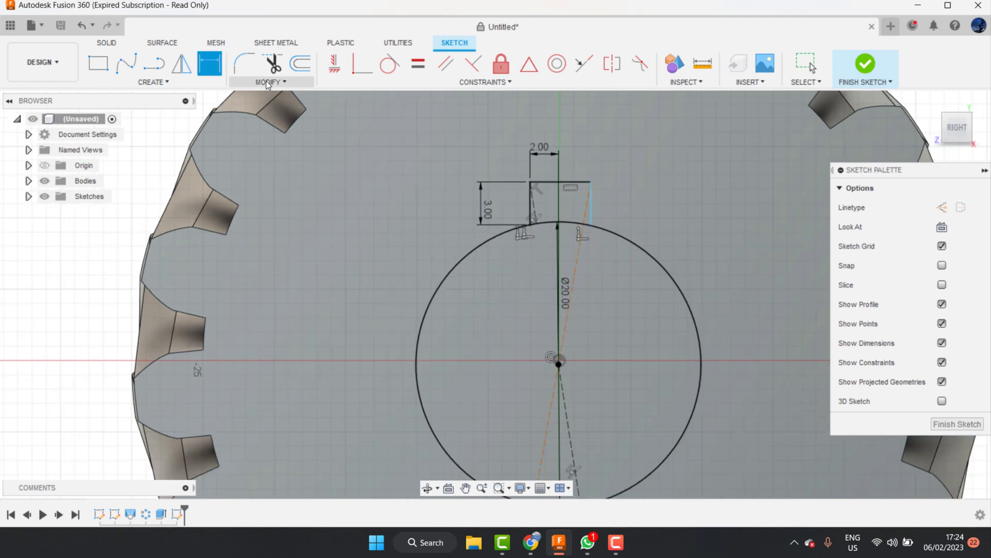
{"action": "left_click", "coordinate": [272, 64]}
{"action": "scroll", "coordinate": [560, 220], "scroll_direction": "up", "scroll_amount": 2}
{"action": "left_click", "coordinate": [561, 221]}
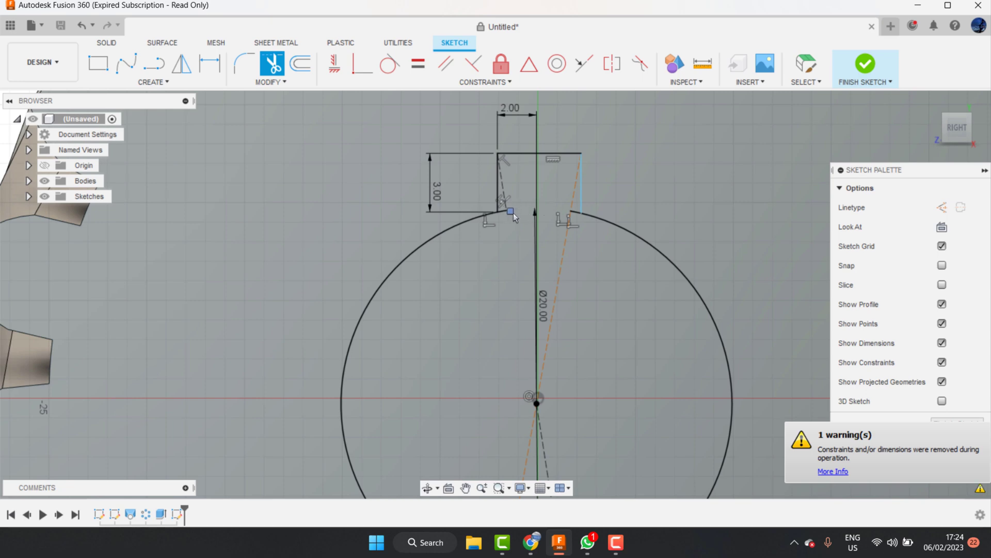
{"action": "left_click", "coordinate": [572, 218]}
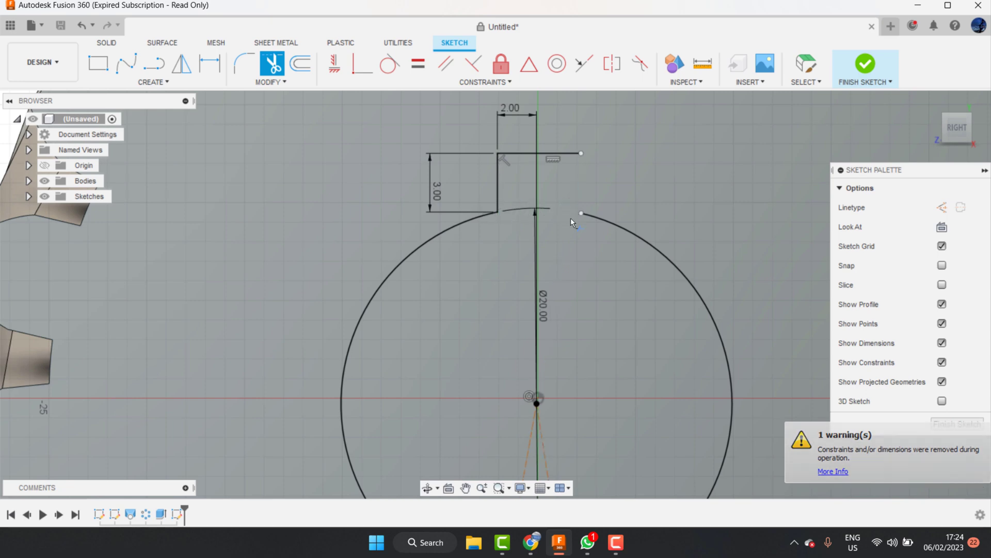
{"action": "key", "text": "Escape"}
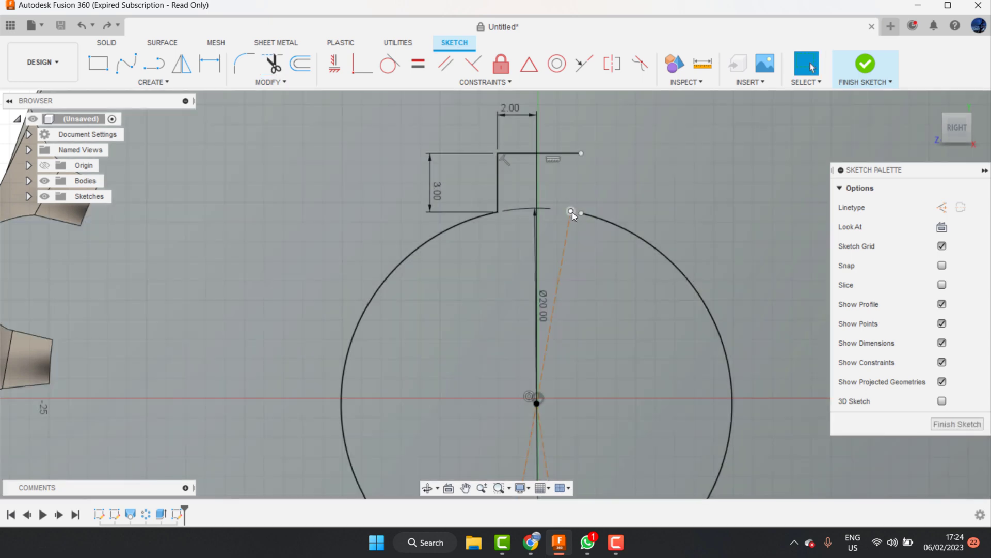
{"action": "scroll", "coordinate": [526, 201], "scroll_direction": "up", "scroll_amount": 1}
{"action": "scroll", "coordinate": [529, 203], "scroll_direction": "down", "scroll_amount": 4}
{"action": "scroll", "coordinate": [529, 203], "scroll_direction": "down", "scroll_amount": 2}
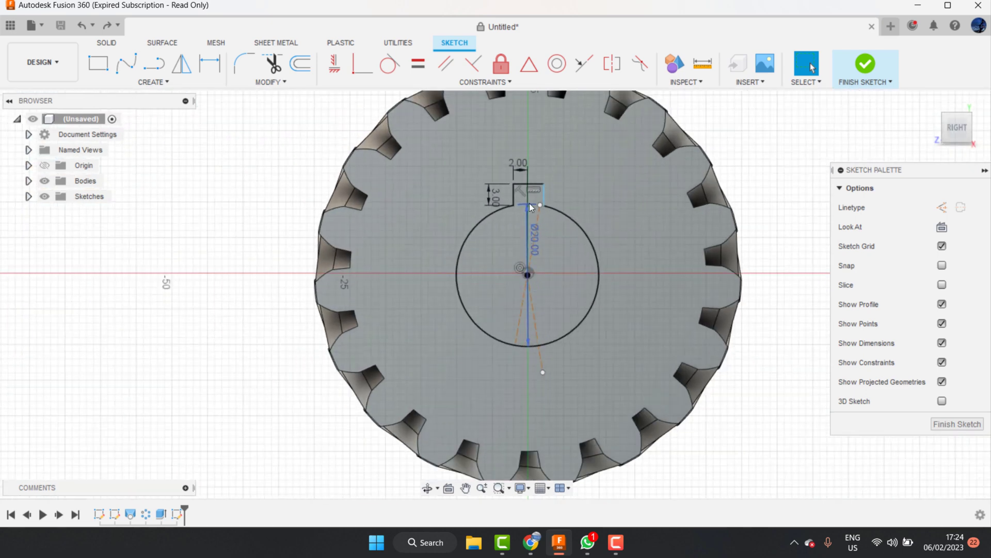
{"action": "scroll", "coordinate": [529, 203], "scroll_direction": "down", "scroll_amount": 2}
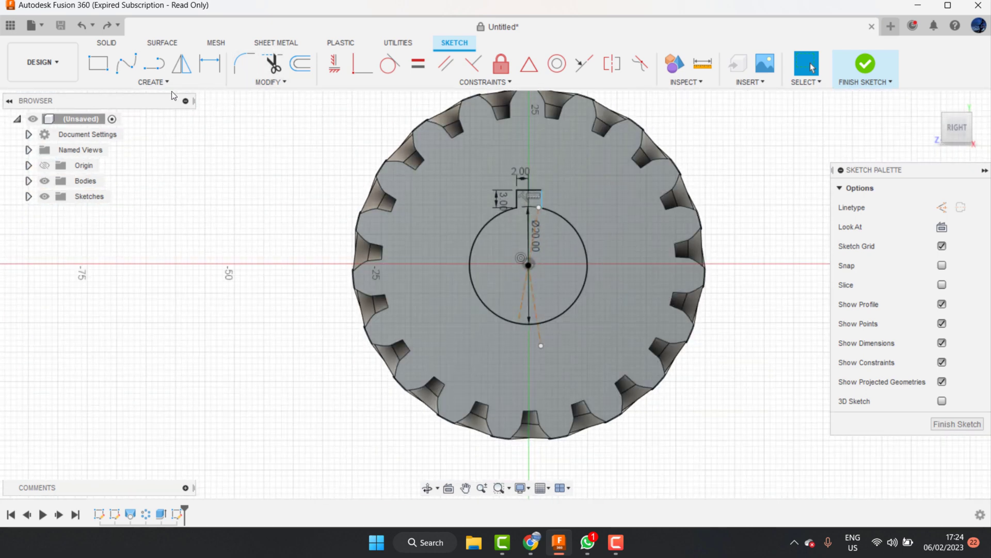
{"action": "key", "text": "c"}
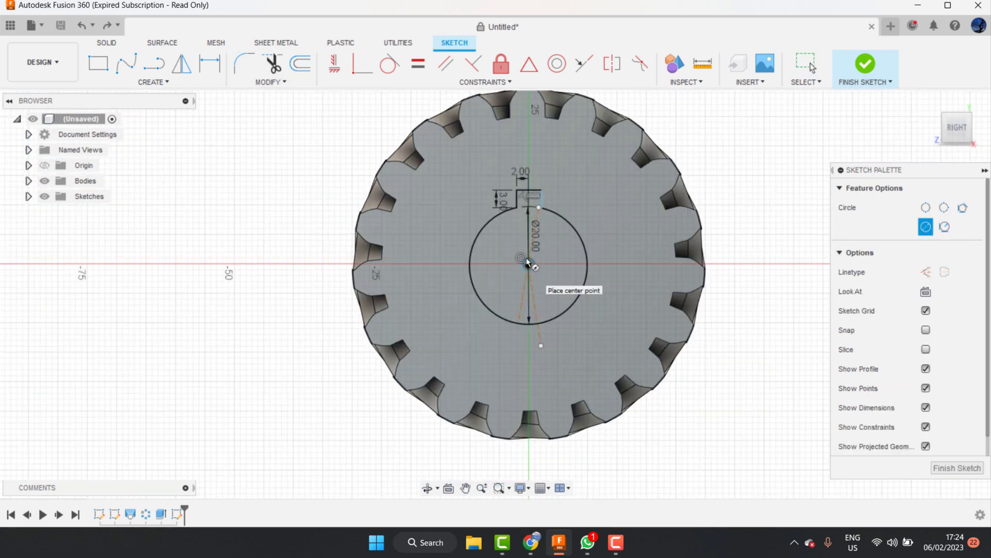
Step: Draw a Ø5 mm circle above the bore
{"action": "left_click", "coordinate": [530, 146]}
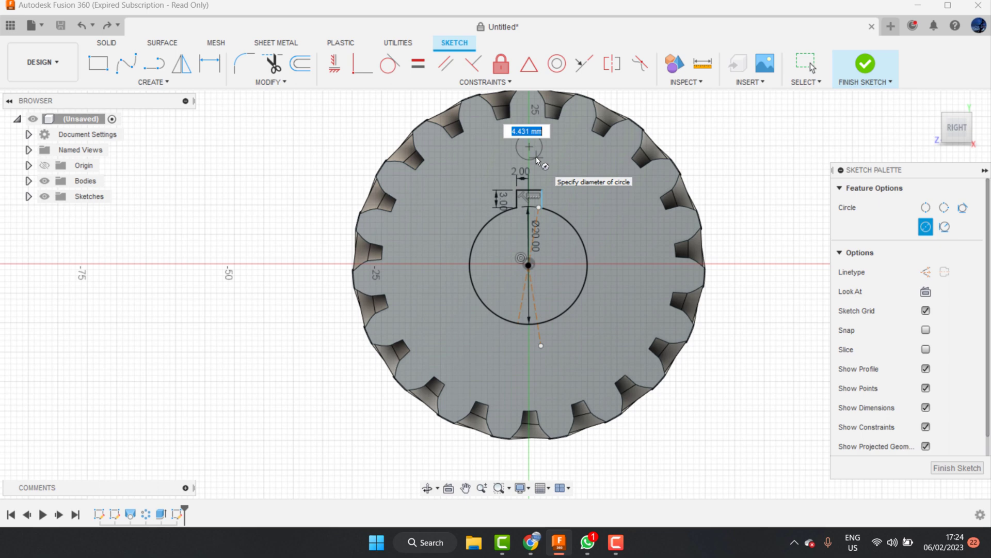
{"action": "type", "text": "5"}
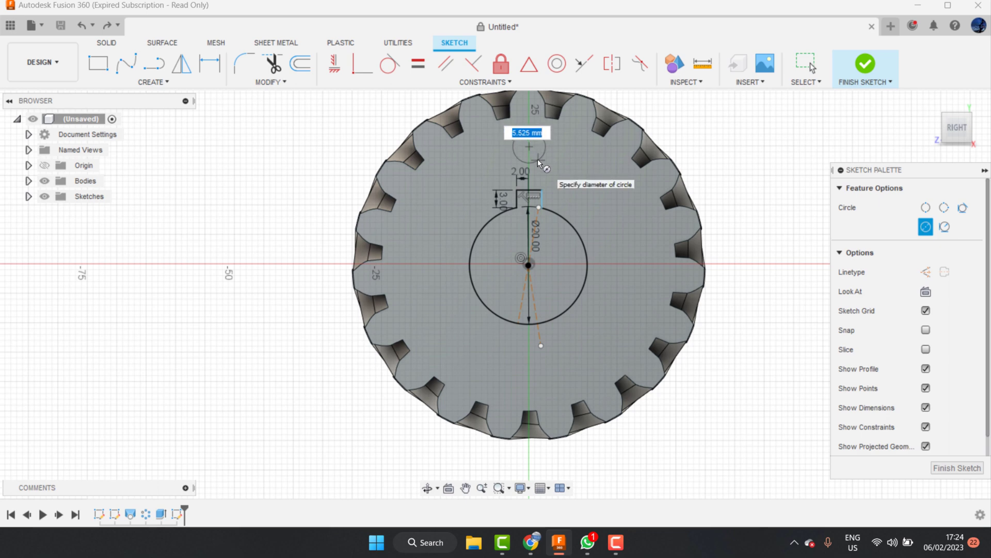
{"action": "key", "text": "Return"}
{"action": "key", "text": "Escape"}
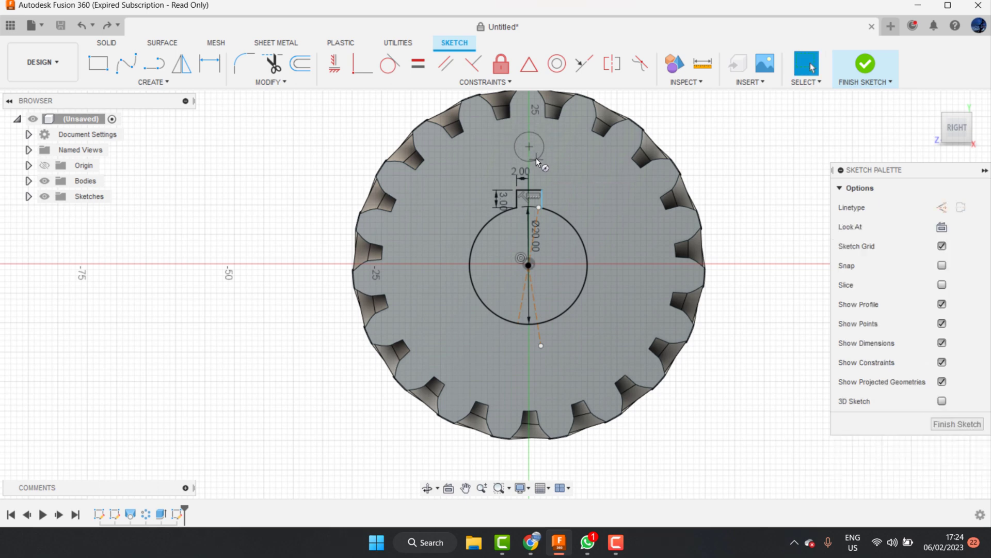
{"action": "scroll", "coordinate": [537, 138], "scroll_direction": "up", "scroll_amount": 3}
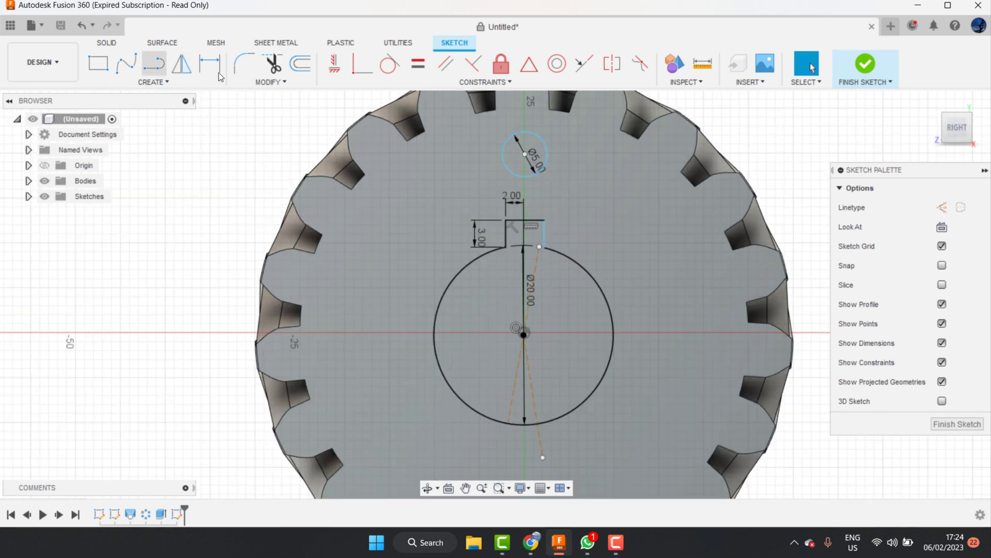
Step: Dimension the small circle's centre 19 mm from the bore centre, correcting an initial 22 mm
{"action": "key", "text": "d"}
{"action": "left_click", "coordinate": [523, 334]}
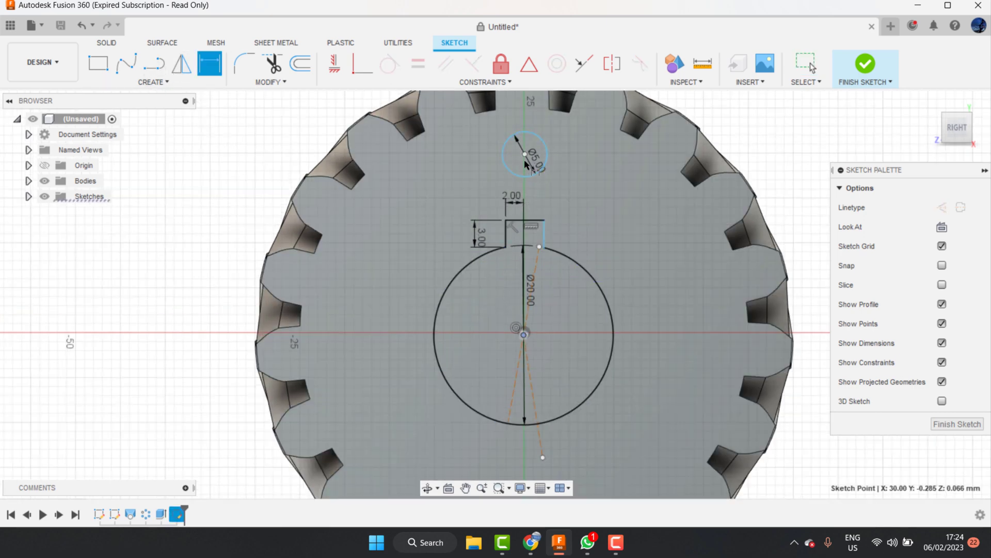
{"action": "left_click", "coordinate": [524, 154]}
{"action": "left_click", "coordinate": [670, 232]}
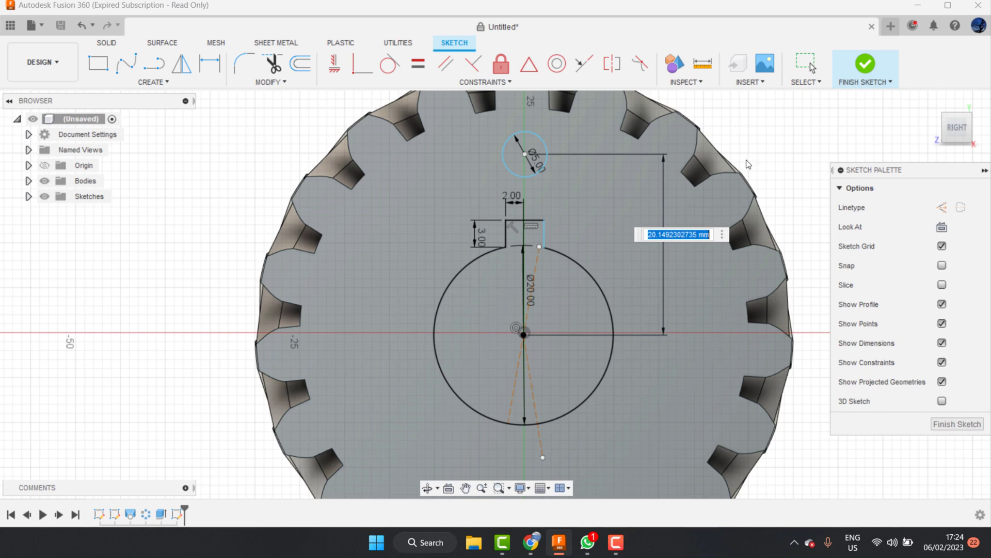
{"action": "type", "text": "22"}
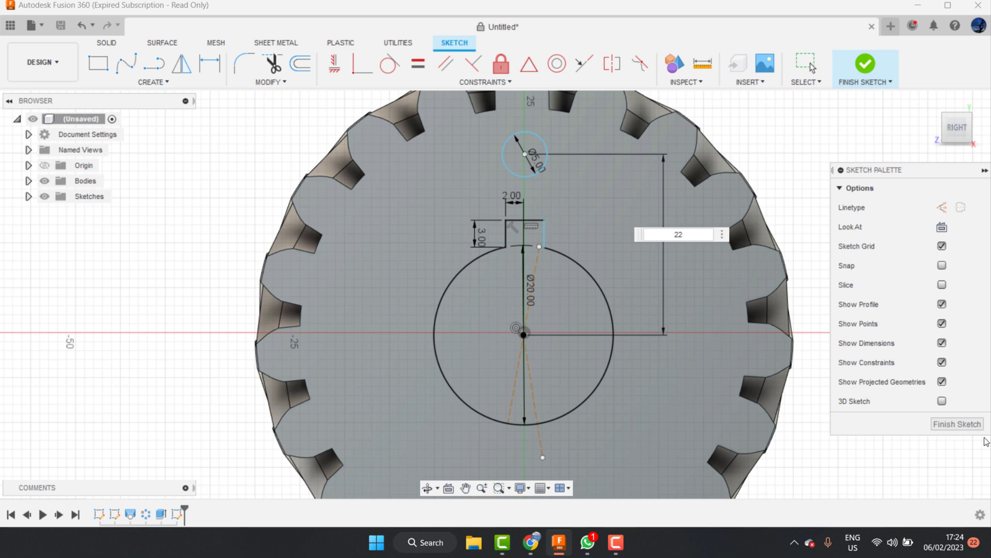
{"action": "key", "text": "Return"}
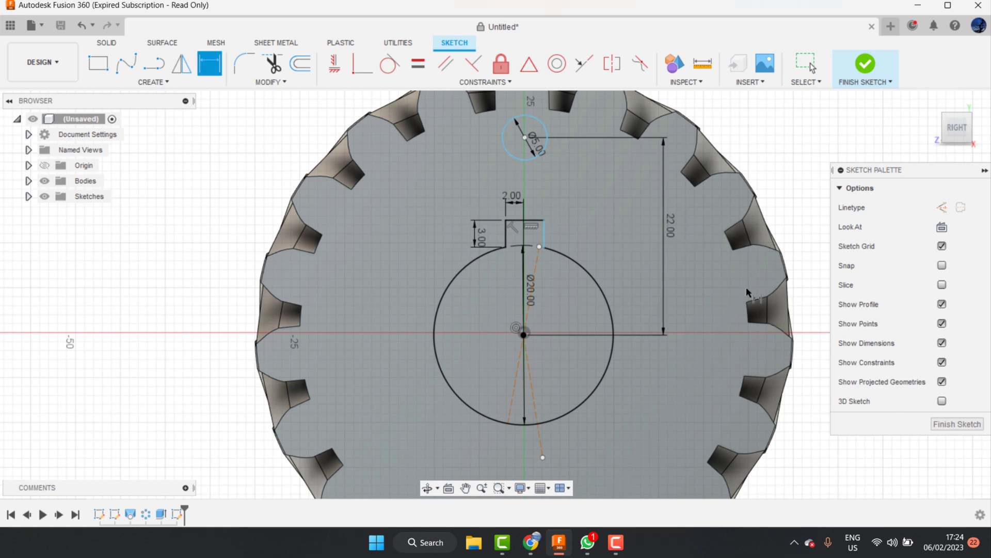
{"action": "double_click", "coordinate": [673, 225]}
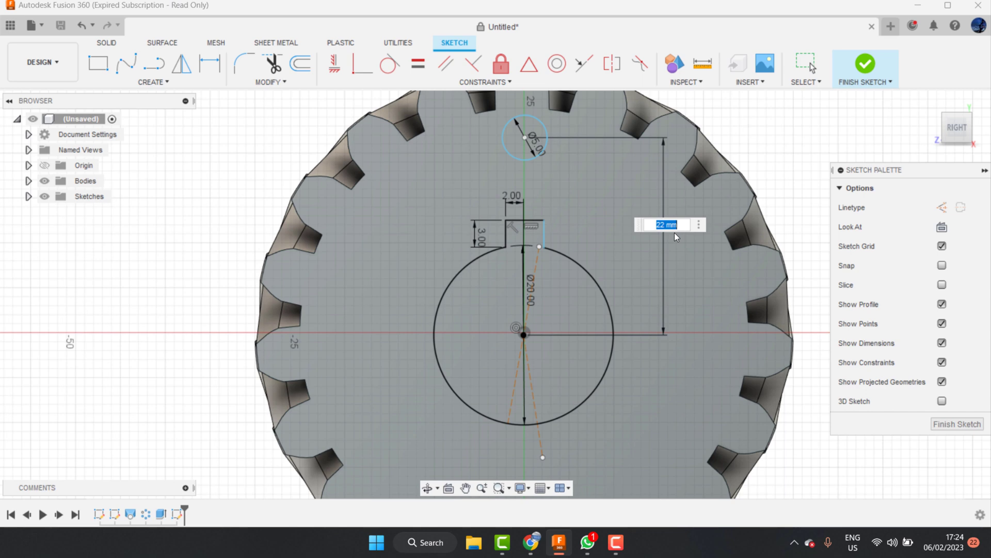
{"action": "type", "text": "19"}
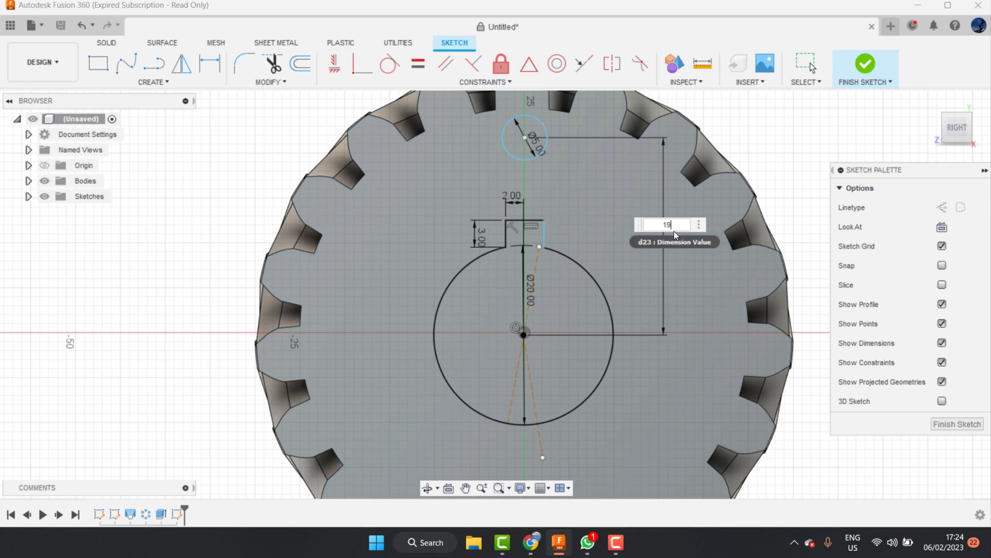
{"action": "key", "text": "Return"}
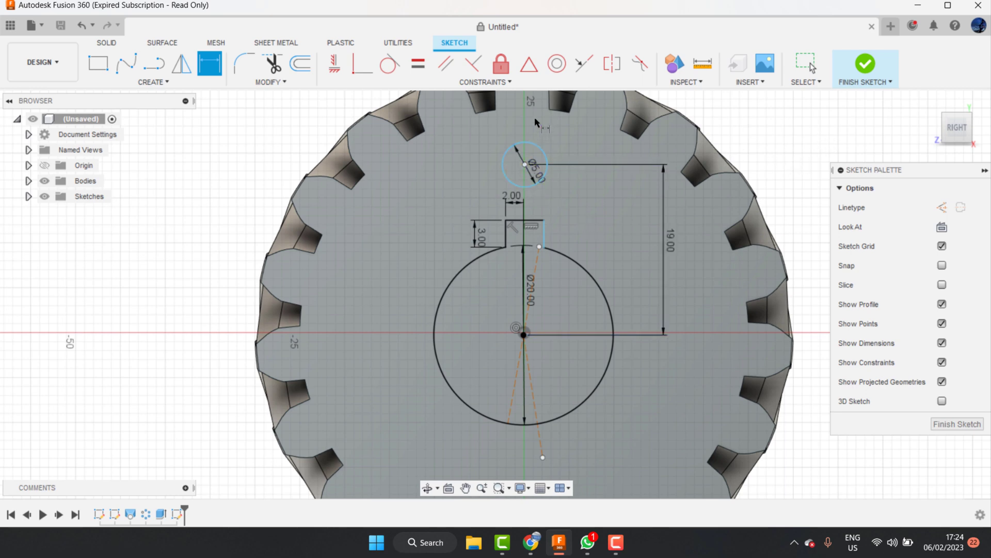
{"action": "left_click", "coordinate": [140, 83]}
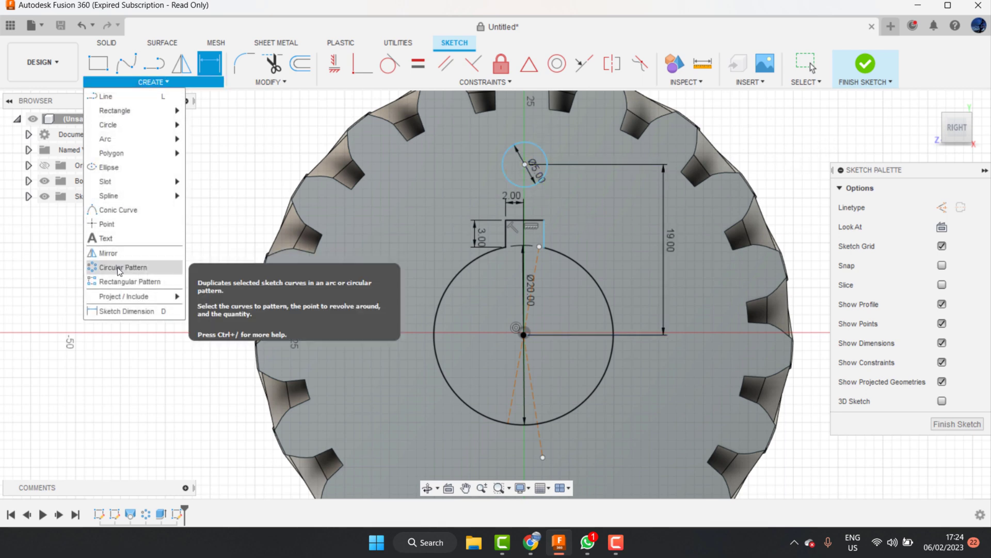
Step: Circular-pattern the Ø5 mm circle 15 times around the bore centre point
{"action": "left_click", "coordinate": [100, 269]}
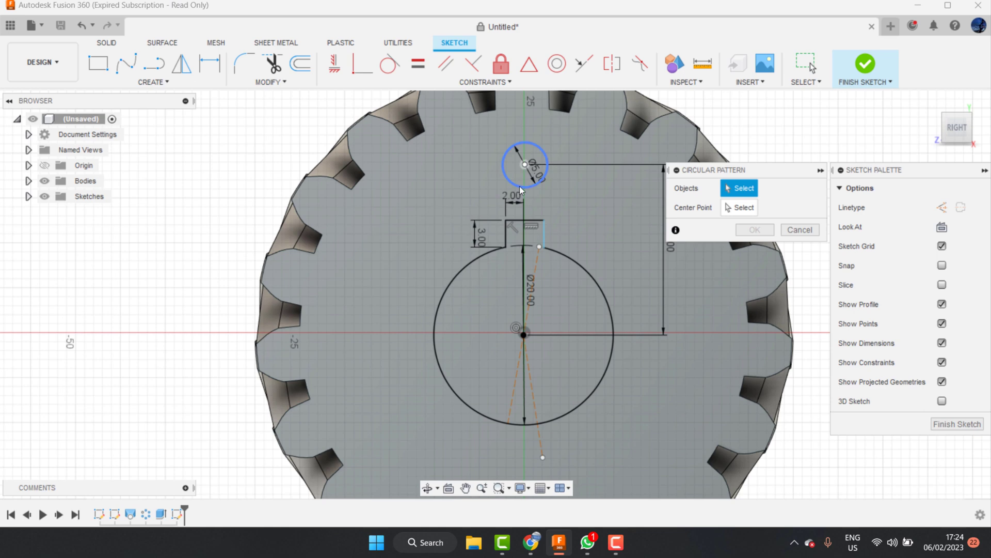
{"action": "left_click", "coordinate": [539, 181]}
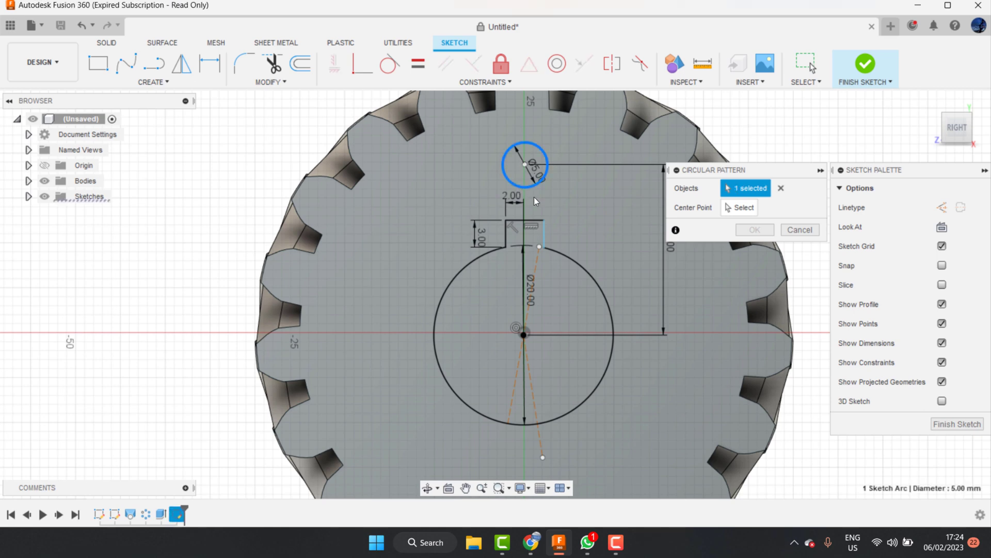
{"action": "left_click", "coordinate": [740, 207]}
{"action": "left_click", "coordinate": [524, 335]}
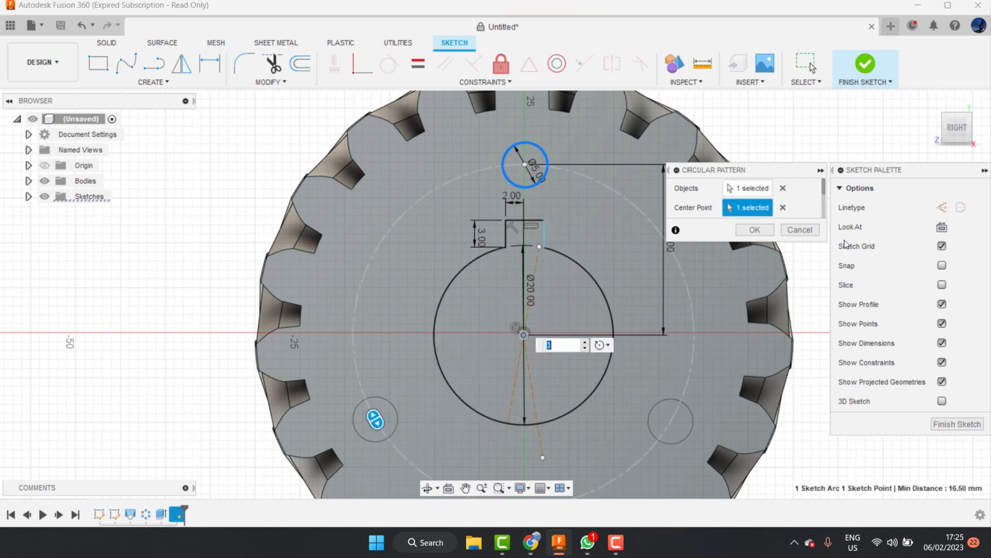
{"action": "type", "text": "1"}
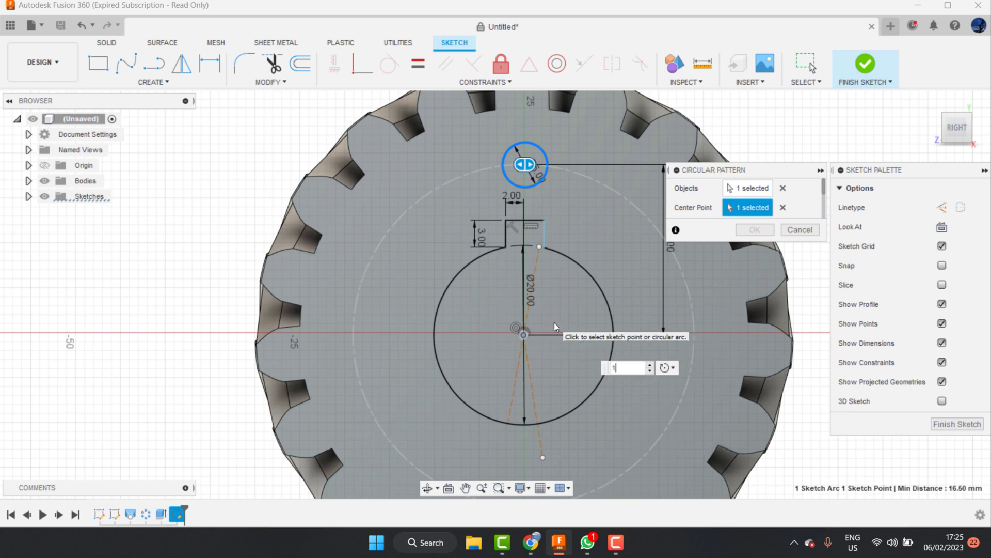
{"action": "type", "text": "8"}
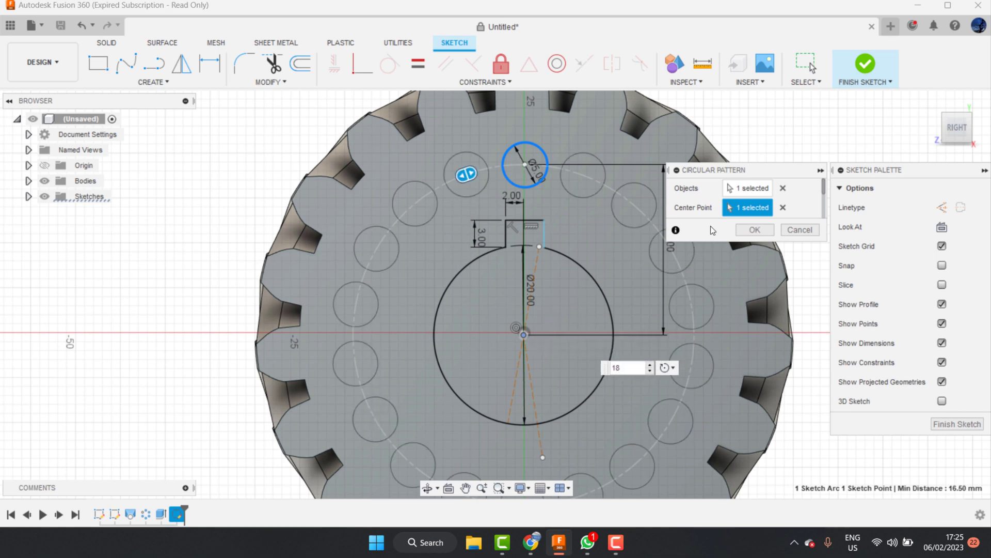
{"action": "key", "text": "BackSpace"}
{"action": "type", "text": "5"}
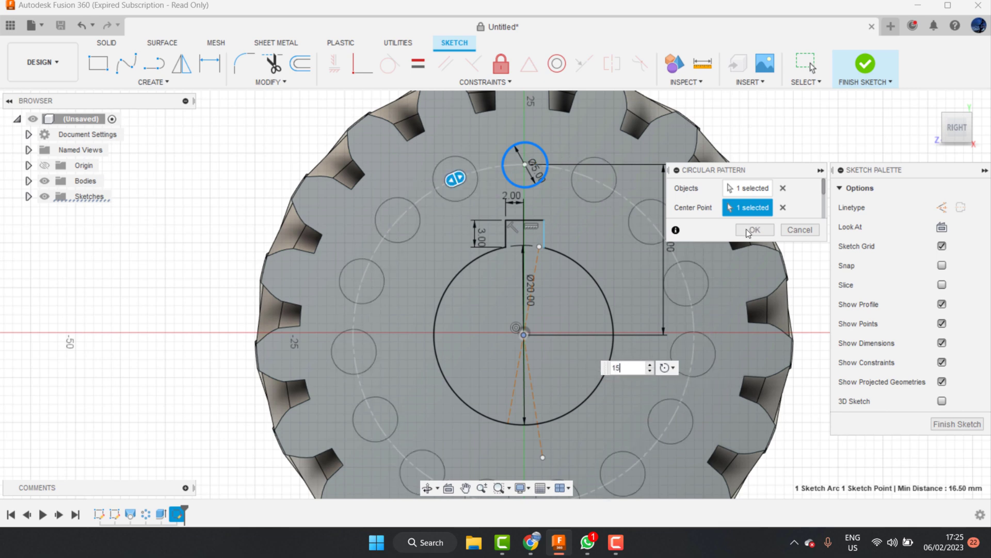
{"action": "left_click", "coordinate": [748, 231]}
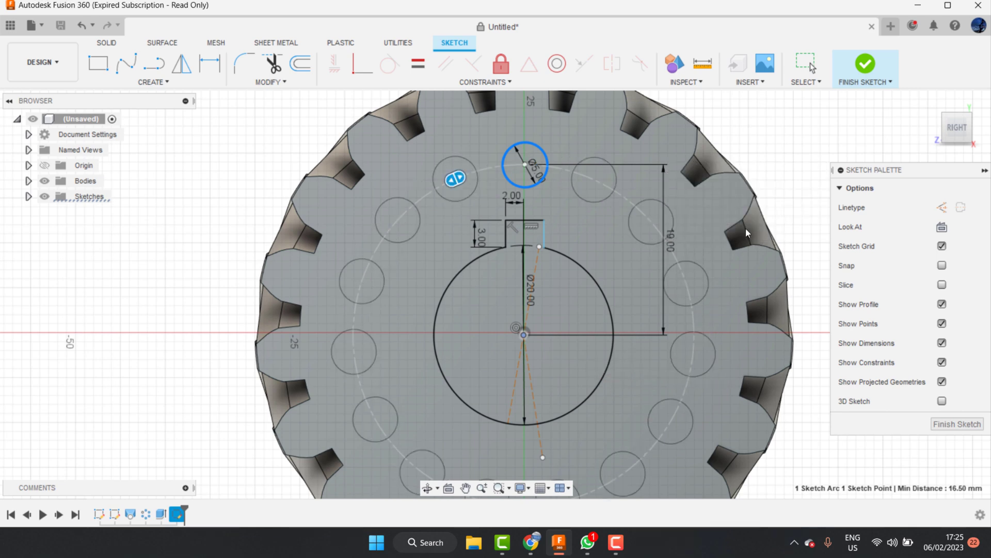
Step: Finish the sketch and start an extrusion with the keyed bore and first hole profiles
{"action": "left_click", "coordinate": [864, 65]}
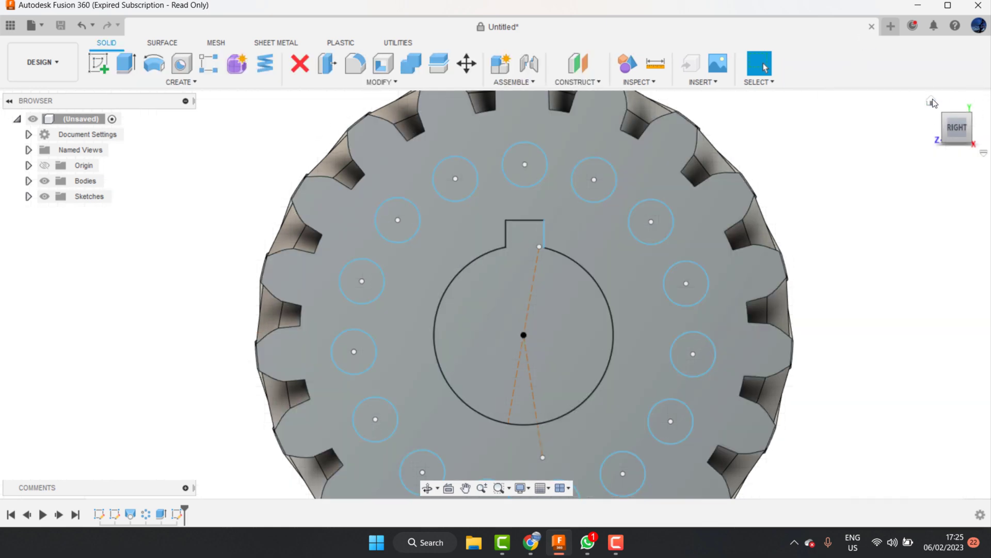
{"action": "left_click", "coordinate": [932, 101]}
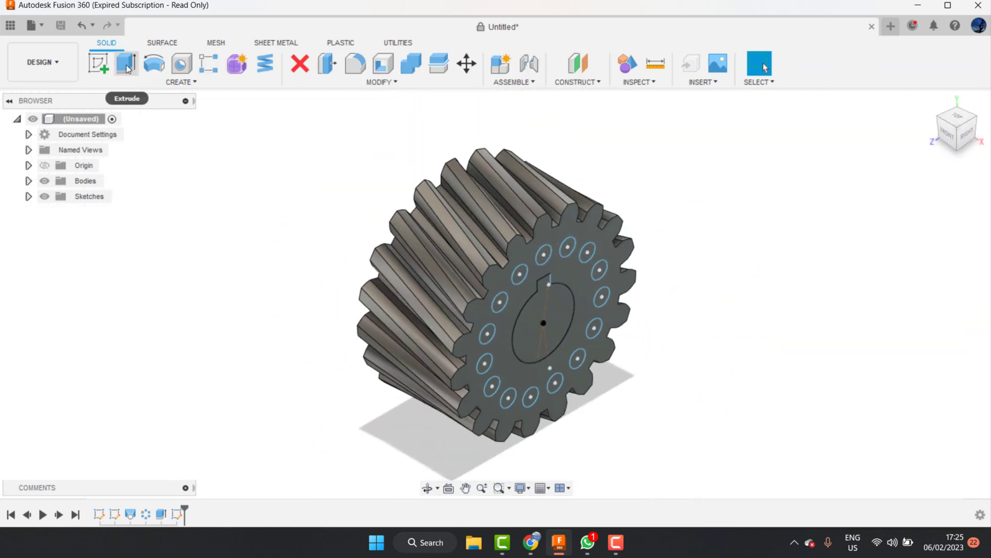
{"action": "left_click", "coordinate": [126, 63]}
{"action": "left_click", "coordinate": [525, 333]}
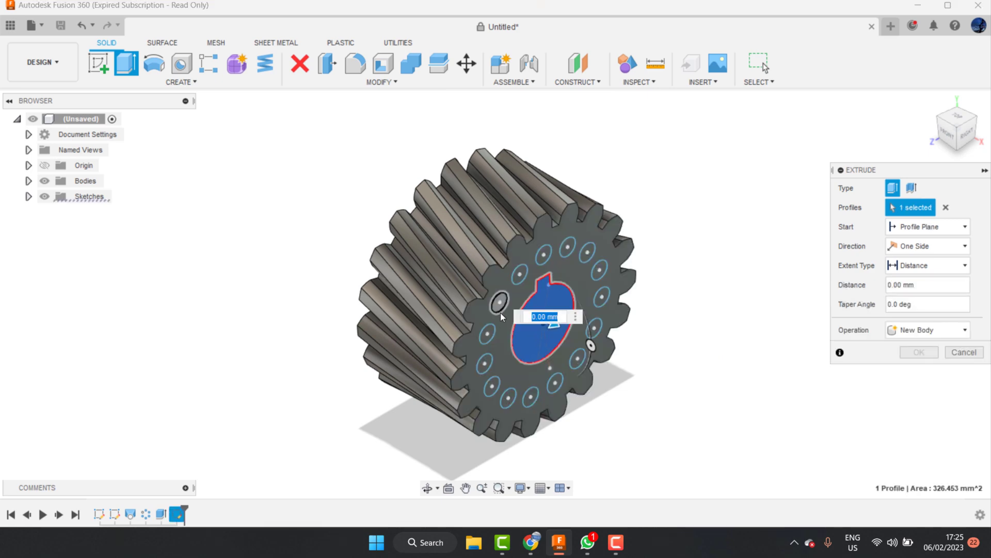
{"action": "scroll", "coordinate": [500, 312], "scroll_direction": "up", "scroll_amount": 2}
{"action": "left_click", "coordinate": [500, 300]}
{"action": "left_click", "coordinate": [524, 266]}
{"action": "left_click", "coordinate": [554, 240]}
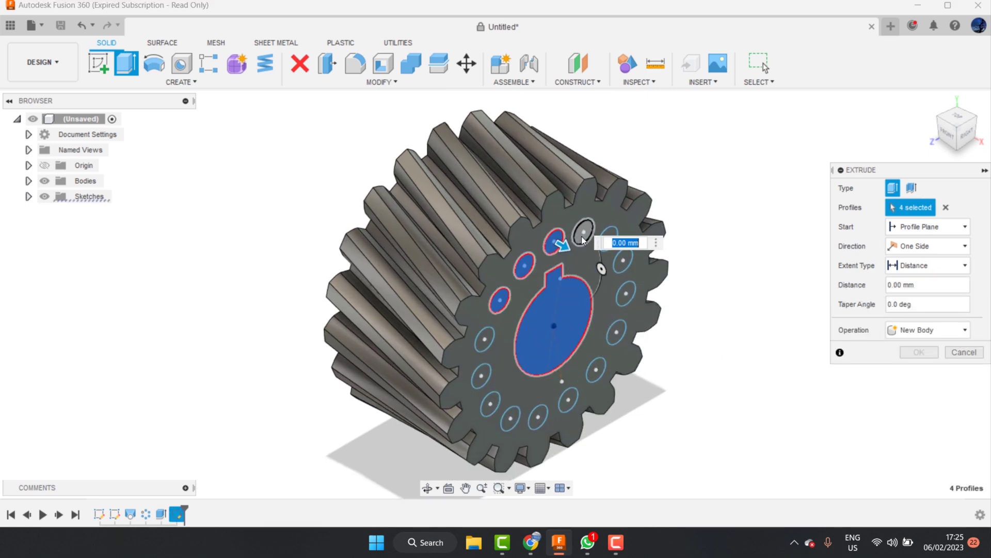
{"action": "left_click", "coordinate": [584, 232]}
Step: Add the remaining hole profiles and cut them with the bore through the gear
{"action": "left_click", "coordinate": [622, 261]}
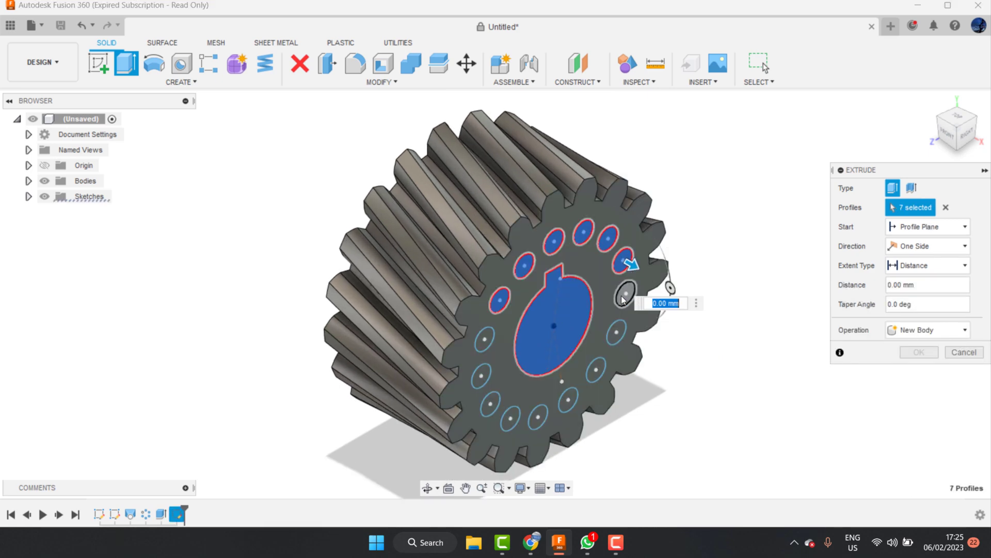
{"action": "left_click", "coordinate": [626, 293]}
{"action": "left_click", "coordinate": [617, 332]}
{"action": "left_click", "coordinate": [596, 369]}
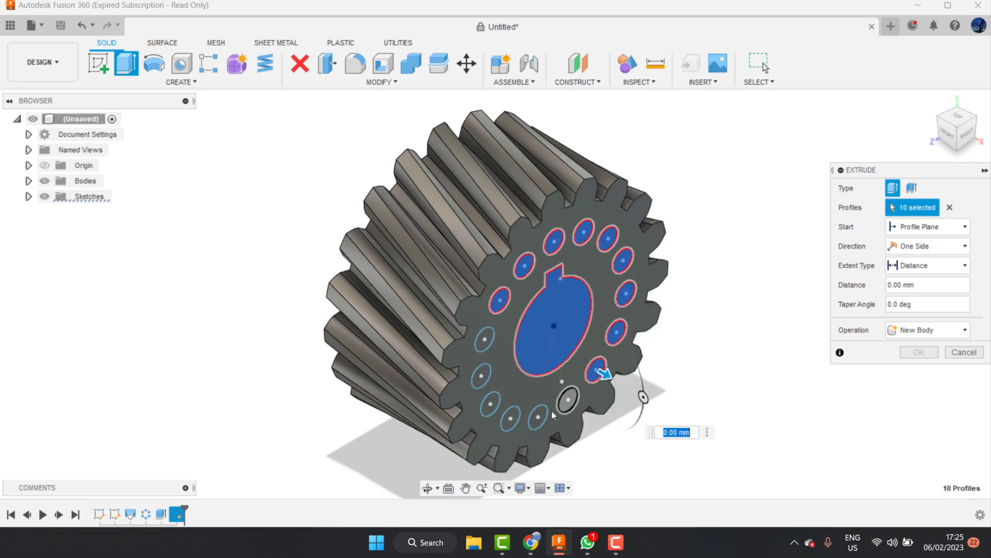
{"action": "left_click", "coordinate": [568, 400]}
{"action": "left_click", "coordinate": [538, 416]}
{"action": "left_click", "coordinate": [490, 410]}
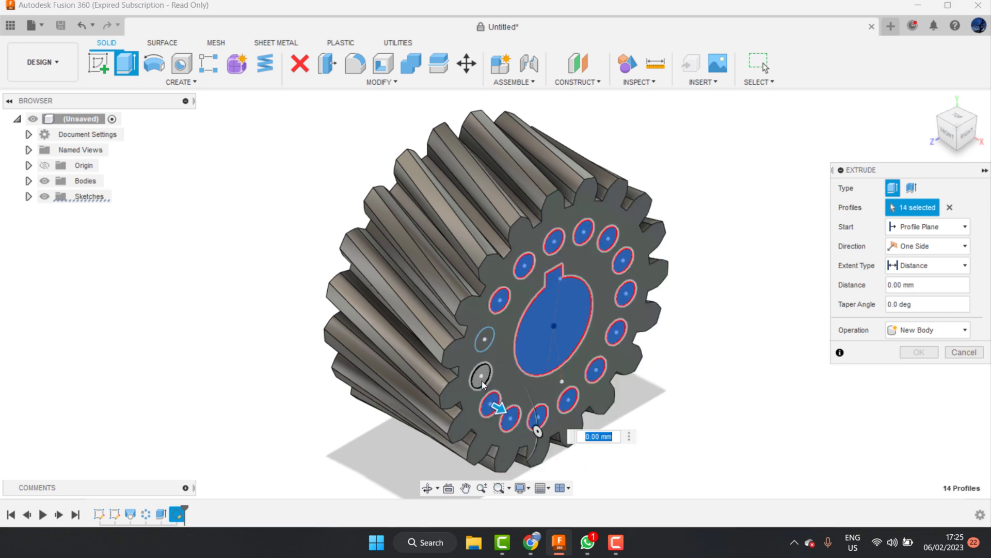
{"action": "left_click", "coordinate": [482, 378]}
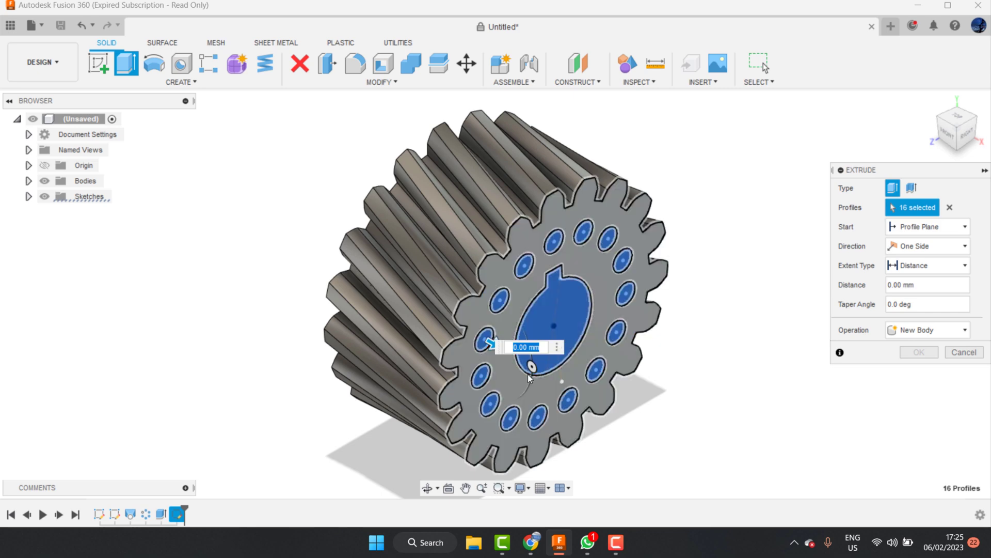
{"action": "left_click", "coordinate": [525, 320]}
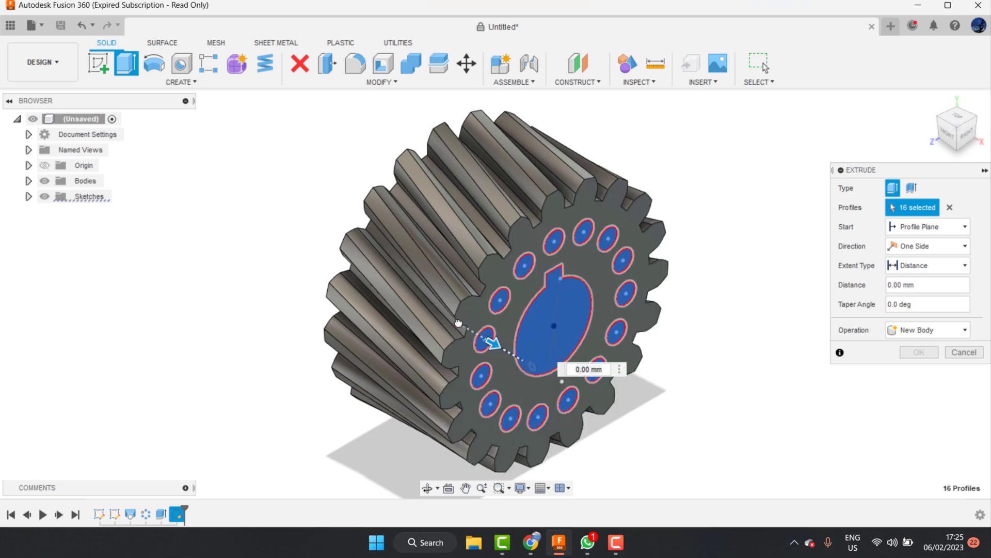
{"action": "left_click_drag", "start_coordinate": [491, 343], "coordinate": [253, 207]}
{"action": "left_click", "coordinate": [918, 371]}
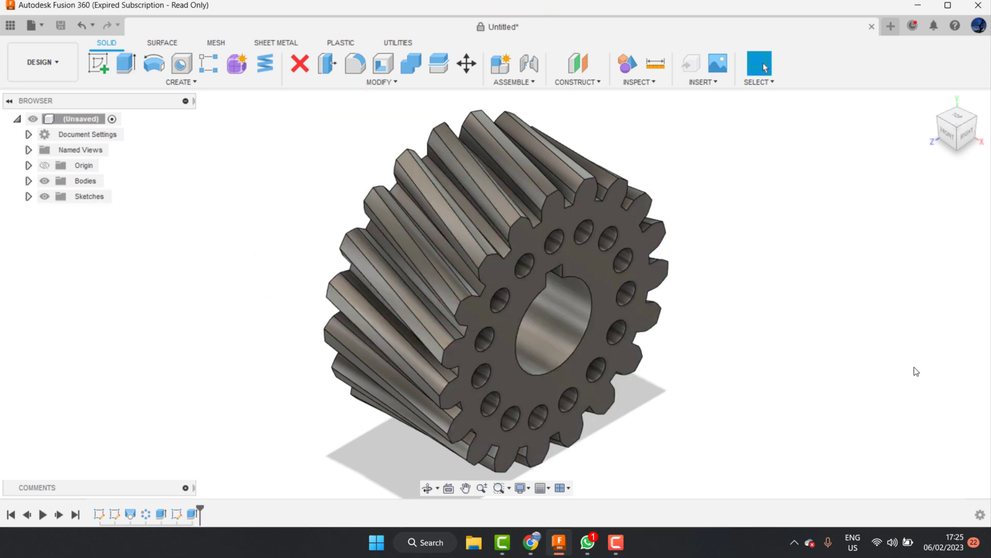
{"action": "left_click", "coordinate": [427, 488]}
{"action": "mouse_move", "coordinate": [444, 362]}
{"action": "left_mouse_down"}
{"action": "mouse_move", "coordinate": [462, 338]}
{"action": "mouse_move", "coordinate": [609, 237]}
{"action": "left_mouse_up"}
Step: Start a sketch on the gear's front face with a centred Ø30 mm circle
{"action": "right_click", "coordinate": [610, 237]}
{"action": "key", "text": "Escape"}
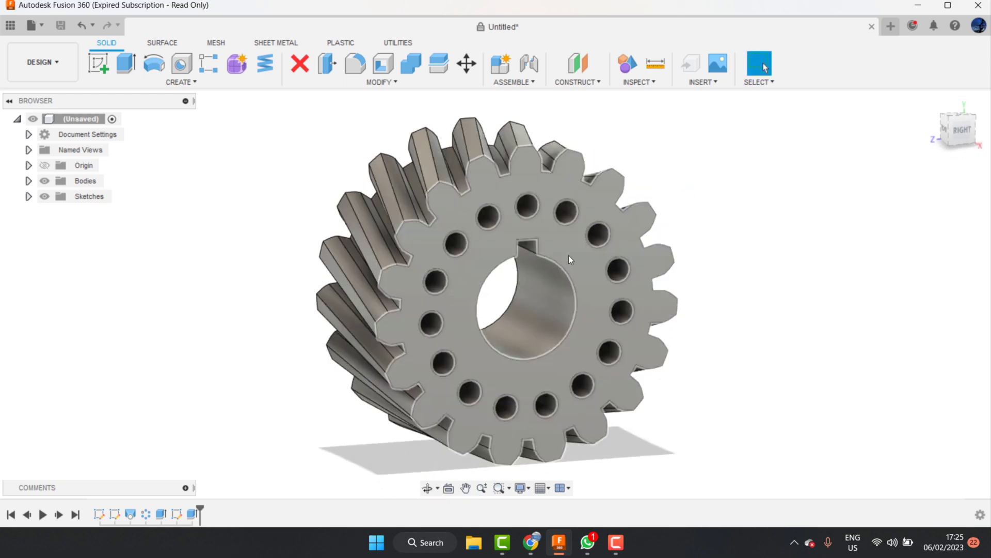
{"action": "left_click", "coordinate": [568, 255]}
{"action": "left_click", "coordinate": [91, 62]}
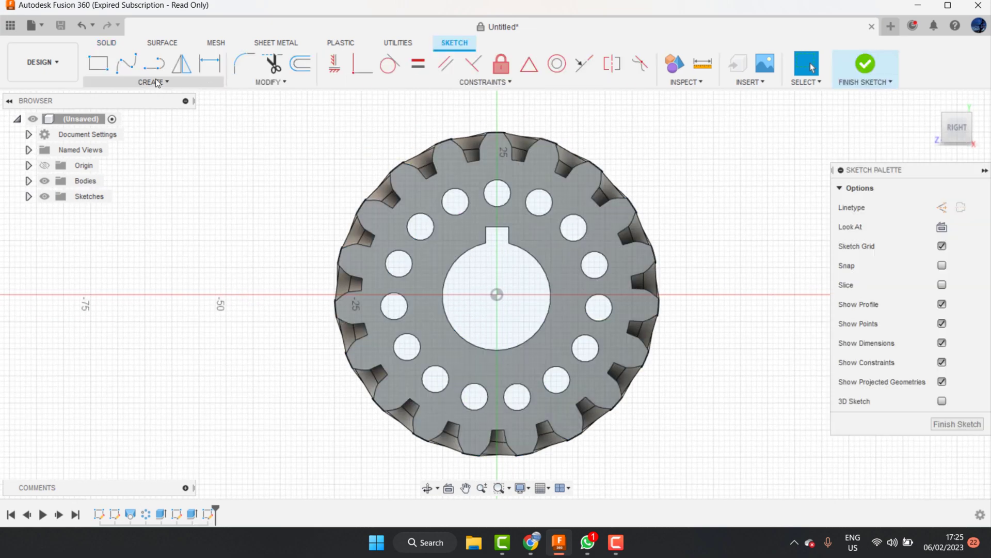
{"action": "key", "text": "c"}
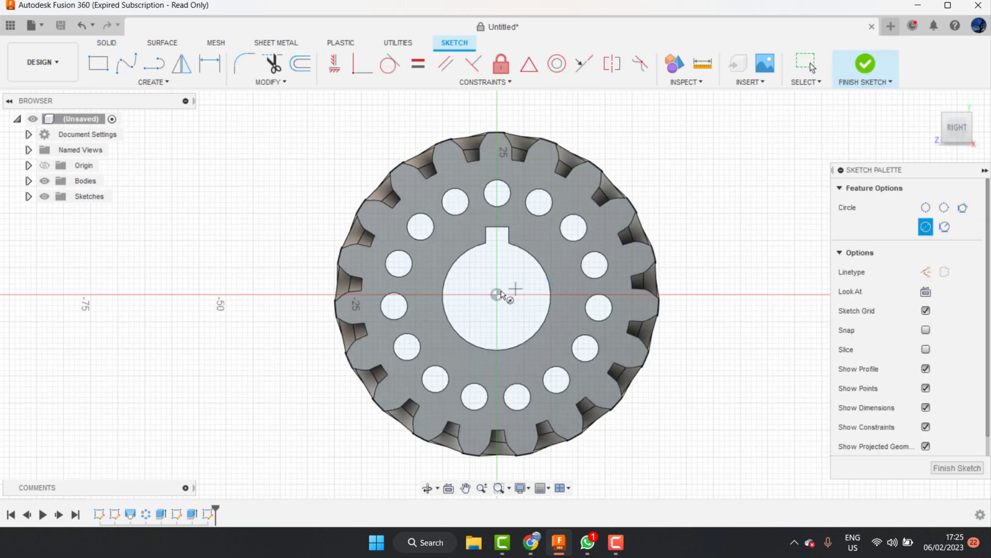
{"action": "left_click", "coordinate": [497, 294]}
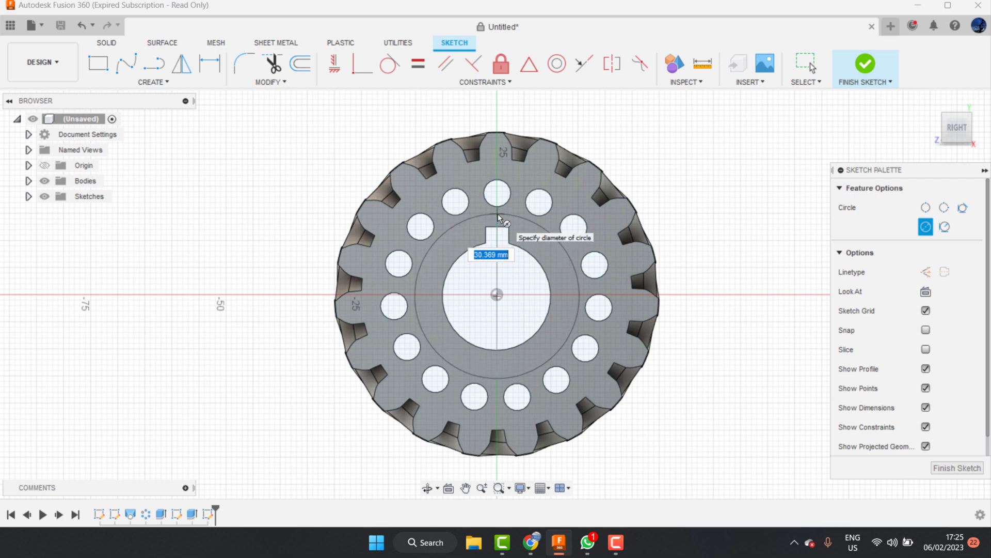
{"action": "type", "text": "30"}
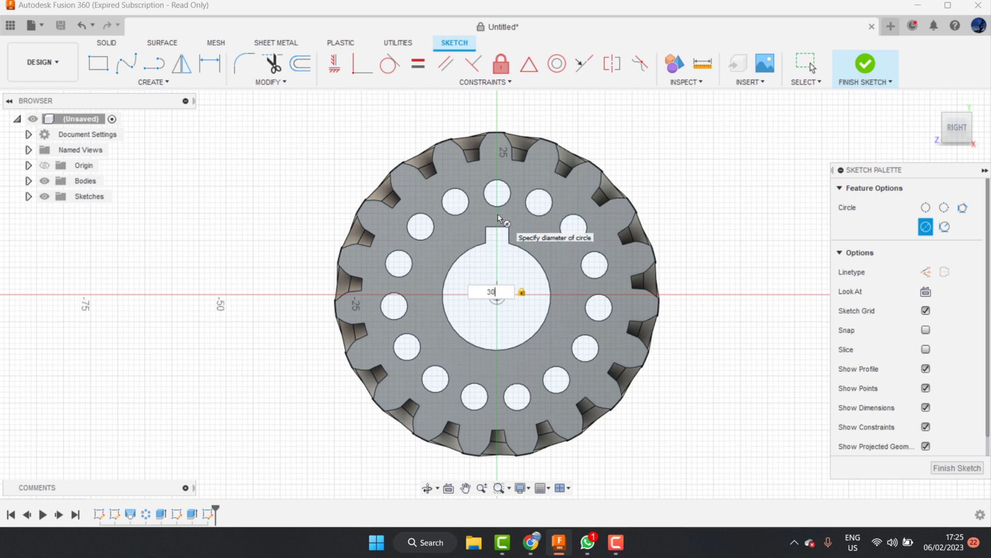
{"action": "key", "text": "Return"}
{"action": "key", "text": "Escape"}
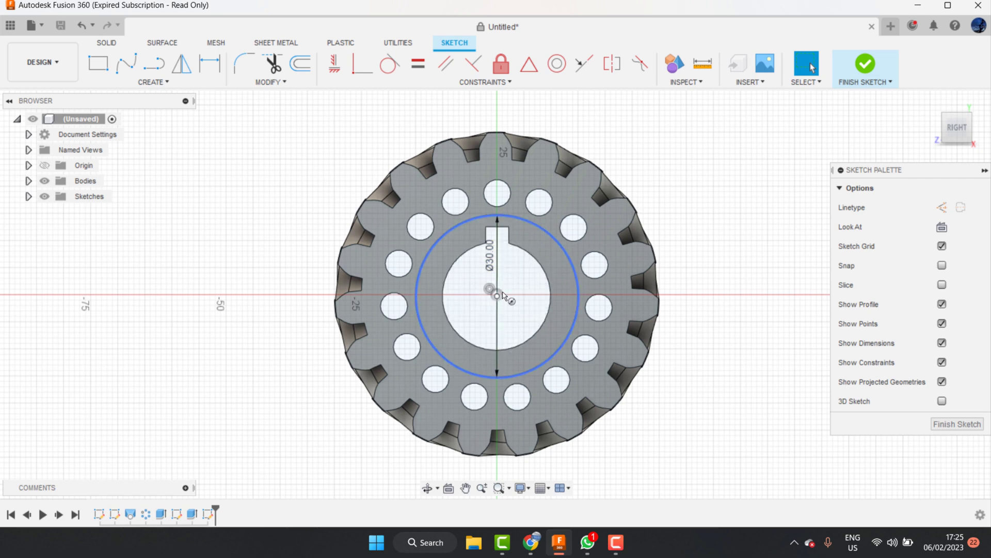
Step: Add a concentric Ø45 mm circle and finish the sketch
{"action": "key", "text": "c"}
{"action": "left_click", "coordinate": [497, 296]}
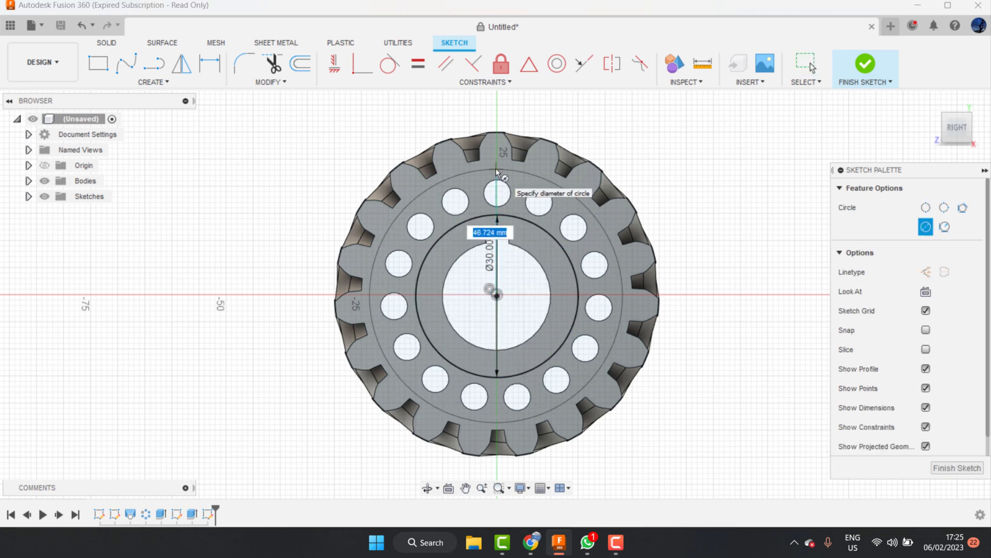
{"action": "type", "text": "45"}
{"action": "key", "text": "Return"}
{"action": "key", "text": "Escape"}
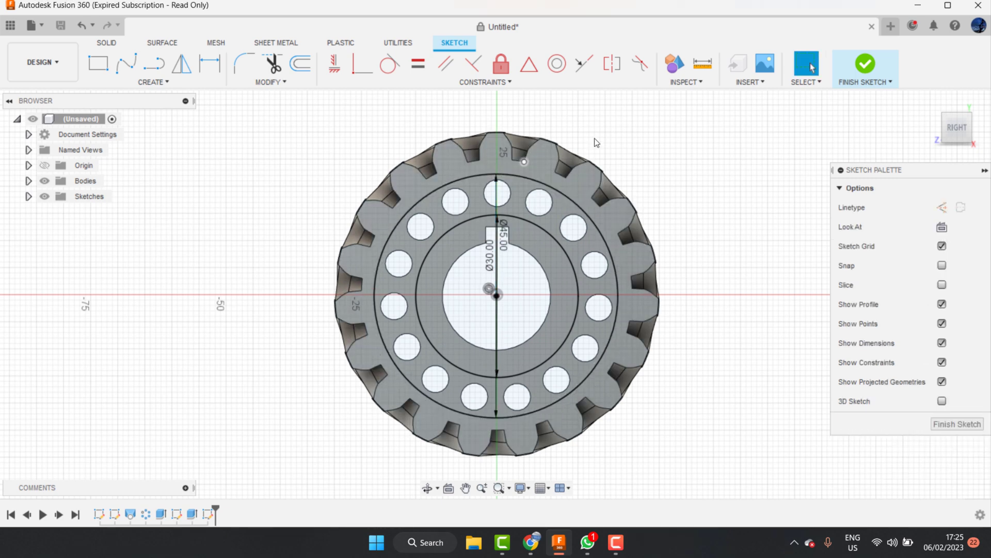
{"action": "left_click", "coordinate": [865, 64]}
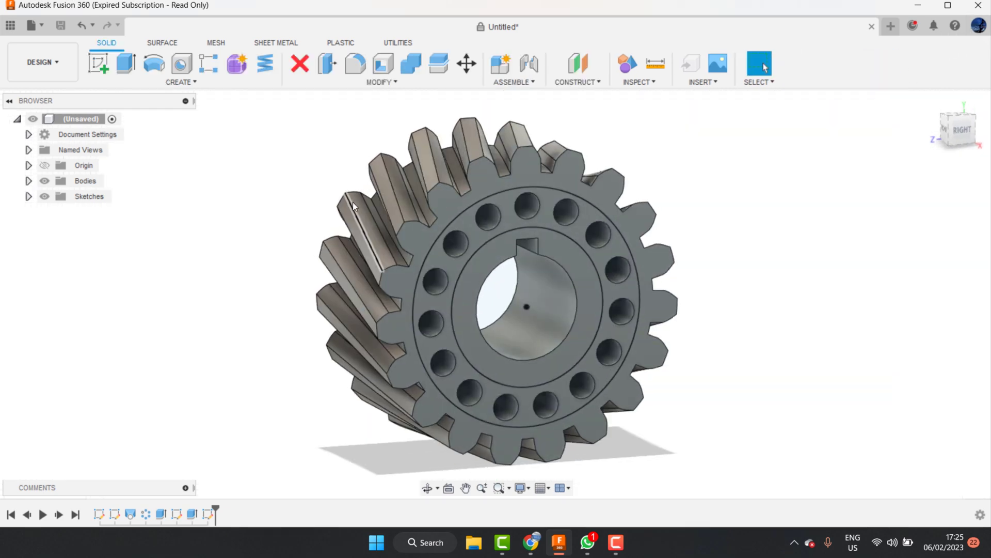
Step: Cut the ring between the Ø30 and Ø45 mm circles 5 mm into the gear face
{"action": "left_click", "coordinate": [126, 63]}
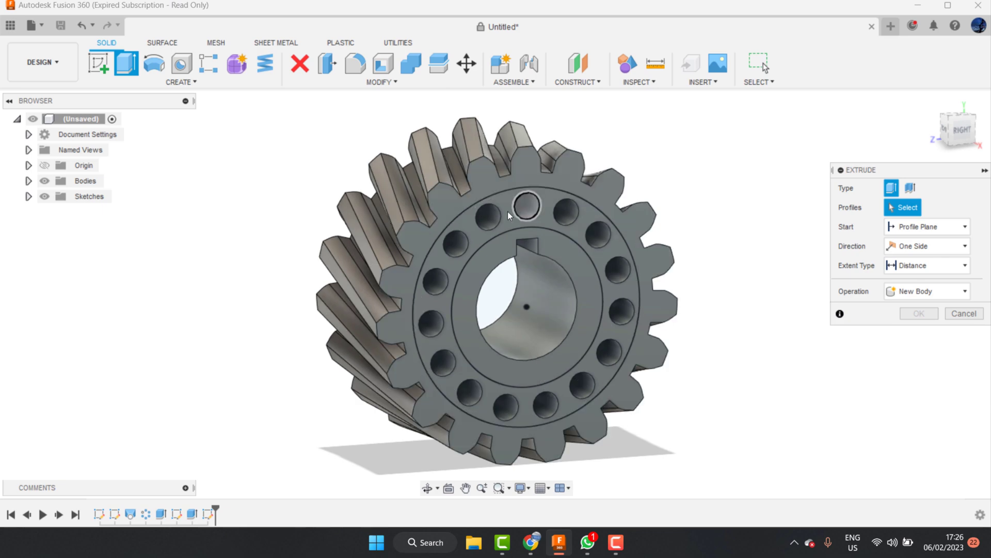
{"action": "left_click", "coordinate": [506, 210]}
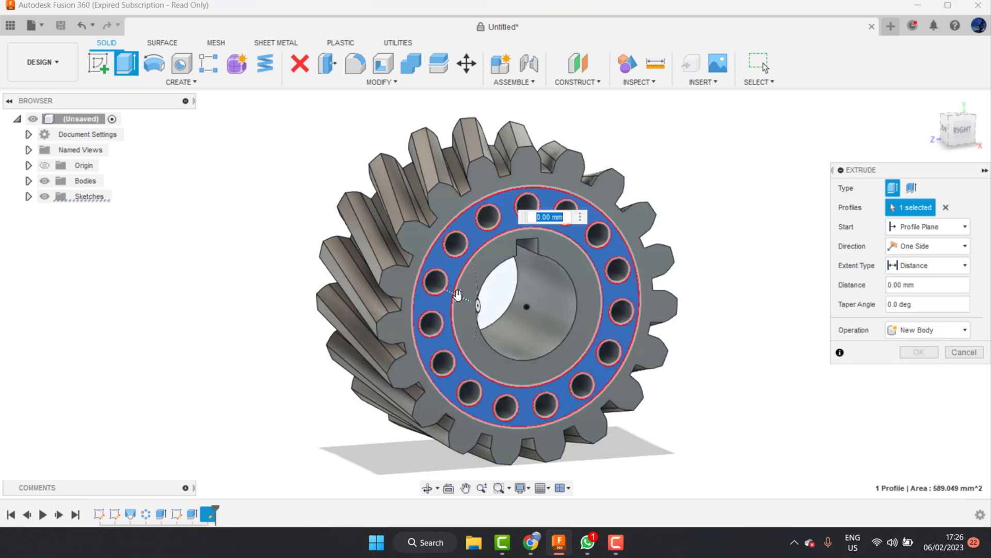
{"action": "left_click_drag", "start_coordinate": [458, 296], "coordinate": [547, 325]}
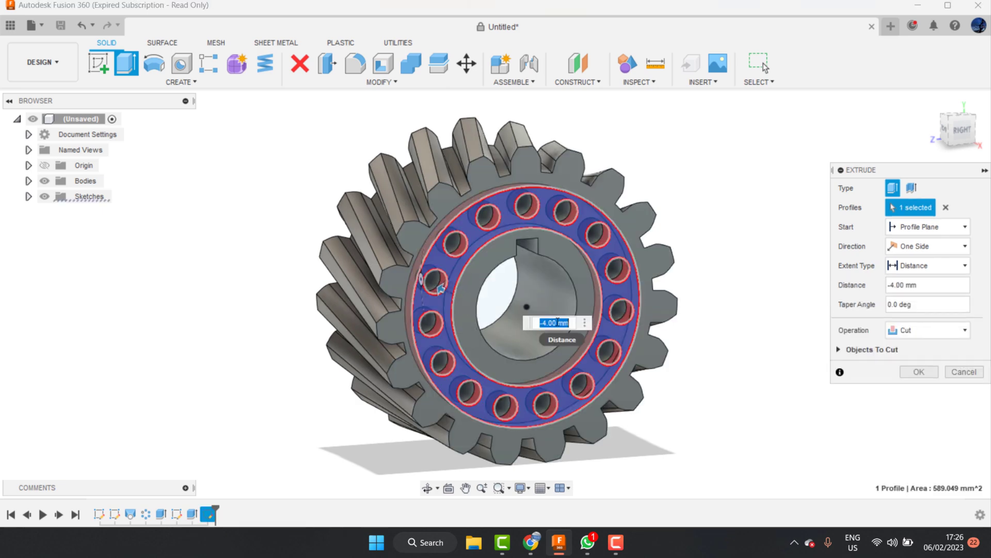
{"action": "key", "text": "BackSpace"}
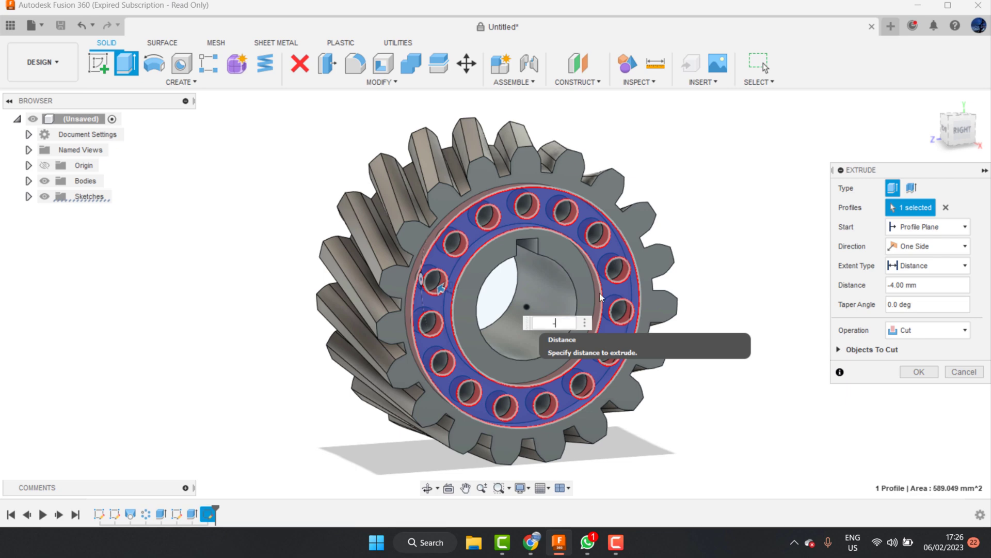
{"action": "type", "text": "-5"}
{"action": "key", "text": "Return"}
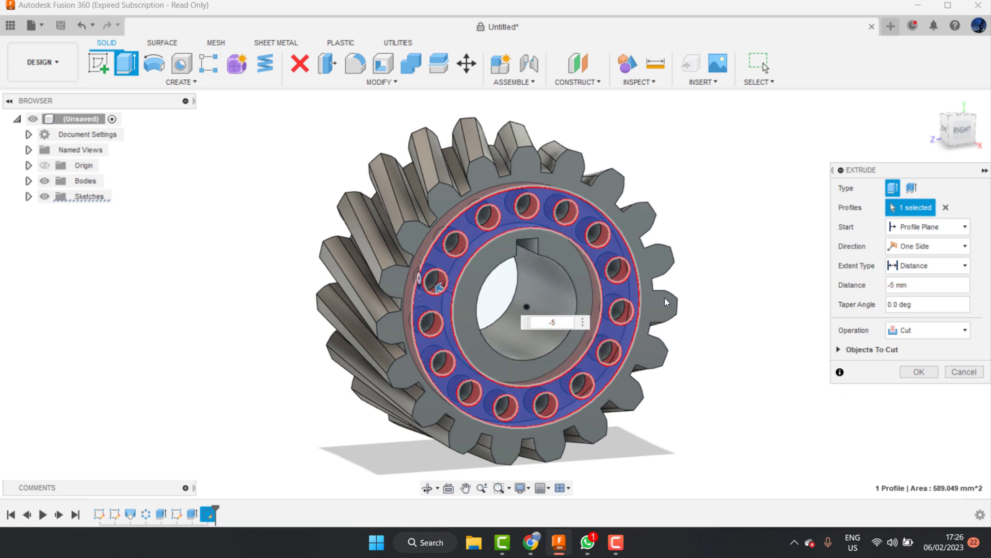
{"action": "left_click", "coordinate": [920, 373]}
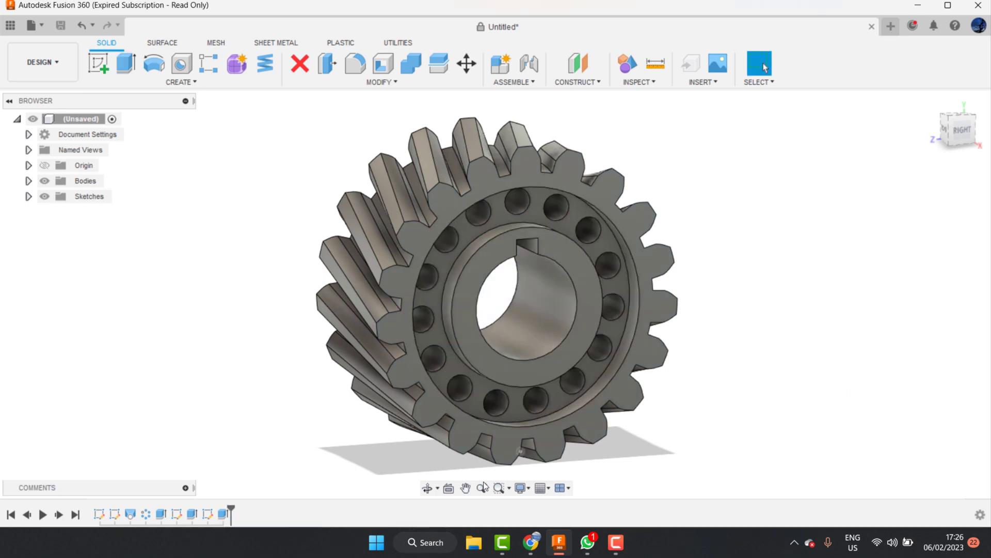
{"action": "left_click", "coordinate": [427, 487]}
{"action": "mouse_move", "coordinate": [455, 321]}
{"action": "left_mouse_down"}
{"action": "mouse_move", "coordinate": [437, 281]}
{"action": "mouse_move", "coordinate": [574, 250]}
{"action": "left_mouse_up"}
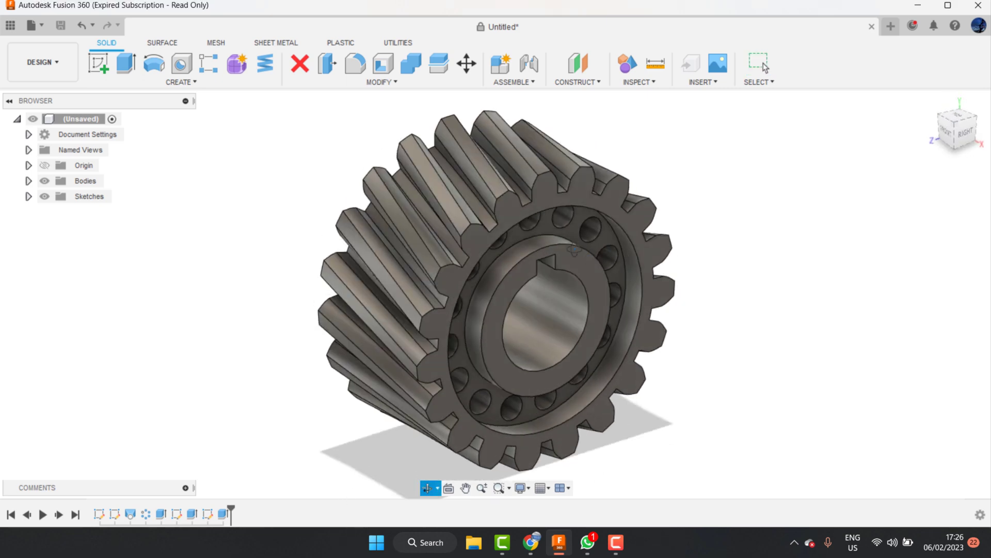
Step: Create a midplane construction plane between the gear's front and back faces
{"action": "right_click", "coordinate": [783, 224]}
{"action": "left_click", "coordinate": [718, 219]}
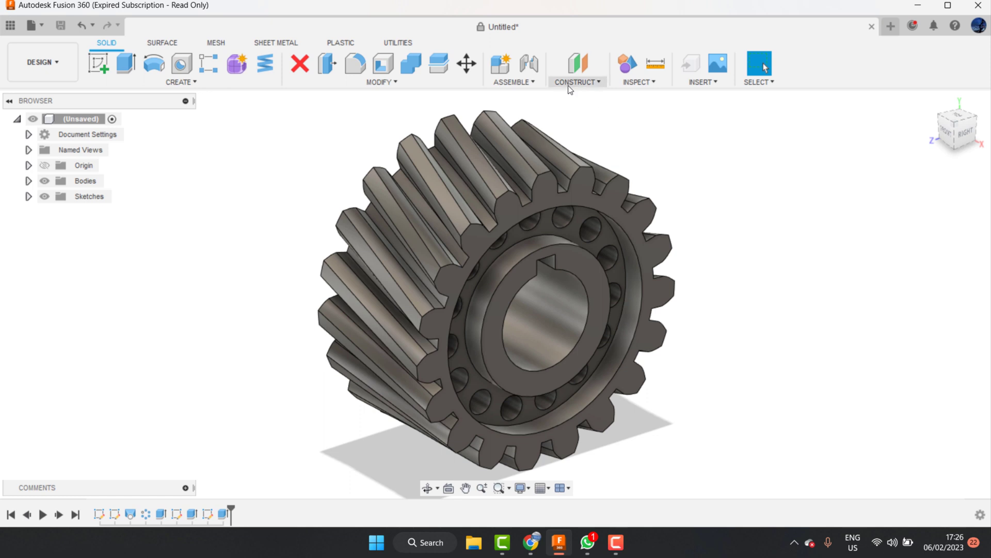
{"action": "left_click", "coordinate": [591, 76]}
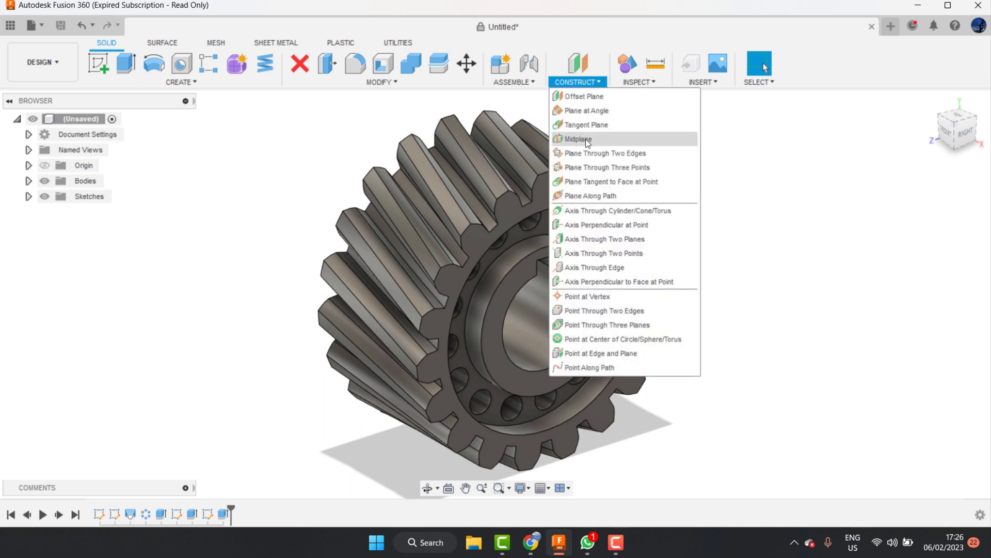
{"action": "left_click", "coordinate": [564, 140]}
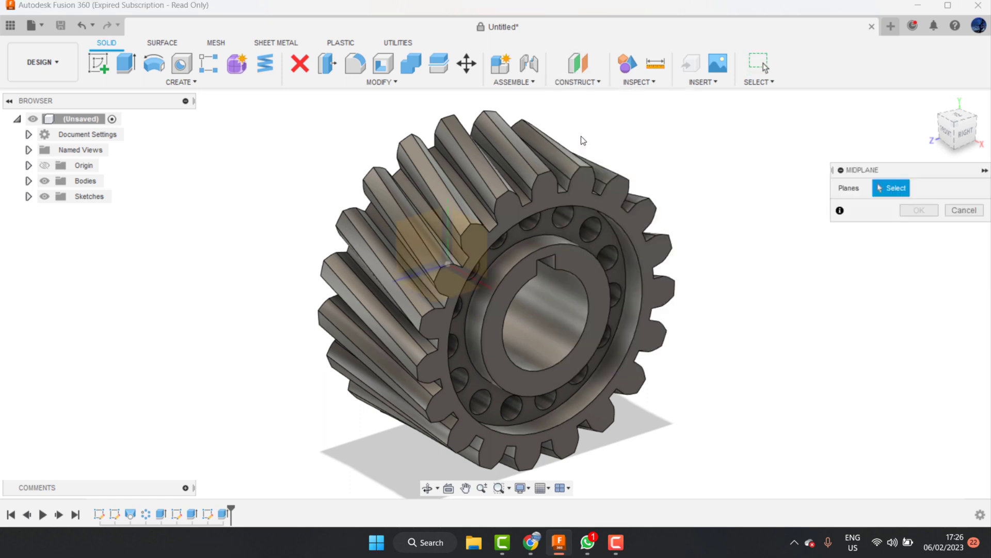
{"action": "left_click", "coordinate": [590, 189]}
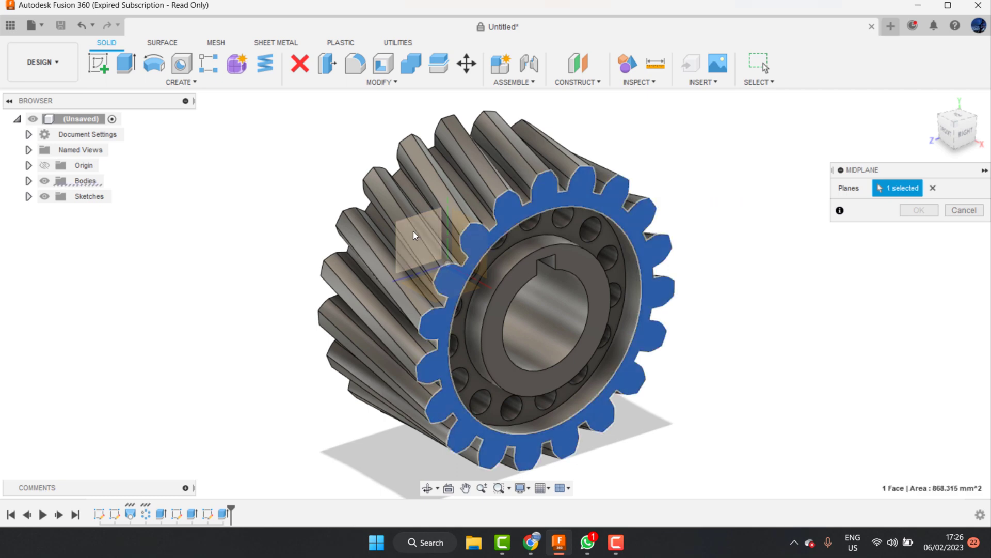
{"action": "left_click", "coordinate": [427, 487]}
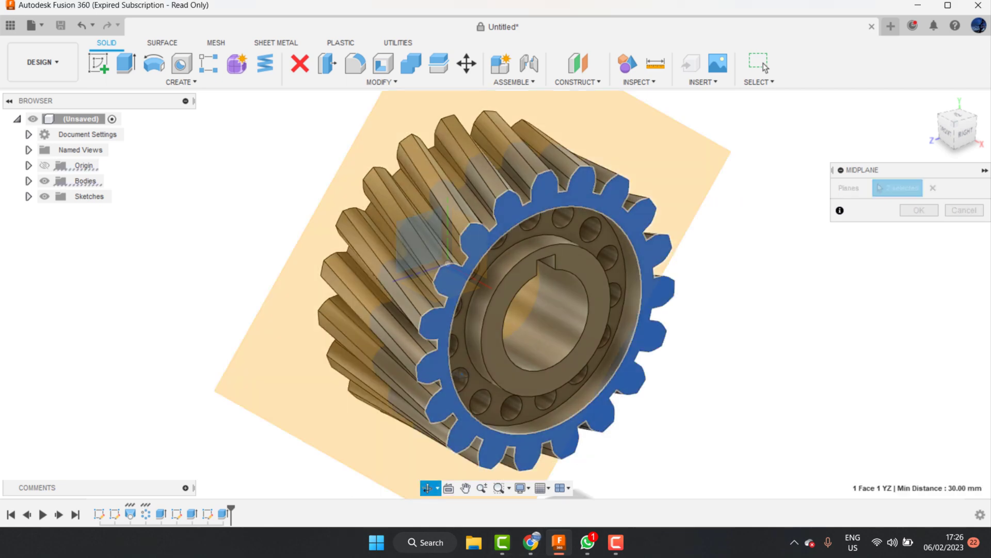
{"action": "left_click_drag", "start_coordinate": [455, 290], "coordinate": [491, 310]}
{"action": "right_click", "coordinate": [491, 310]}
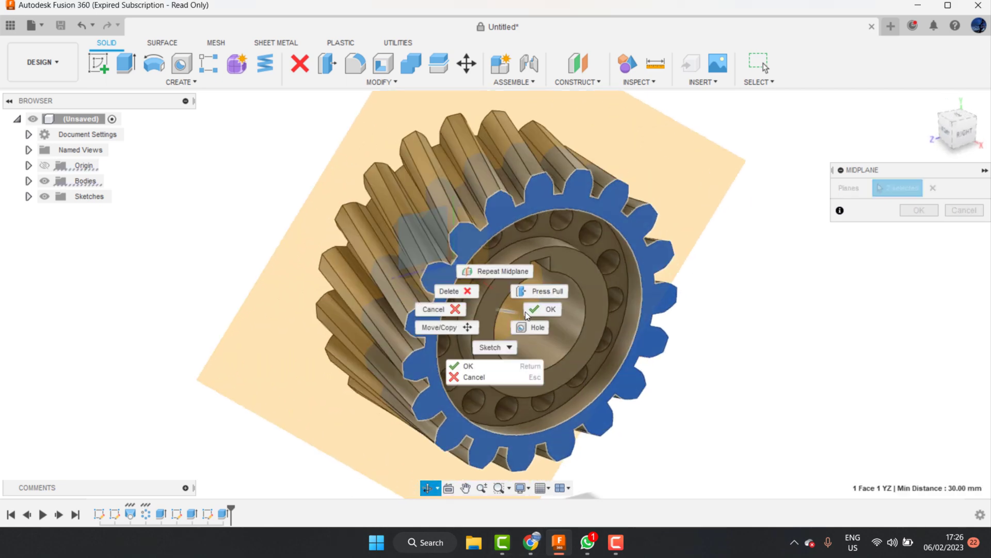
{"action": "key", "text": "Escape"}
{"action": "left_click", "coordinate": [917, 210]}
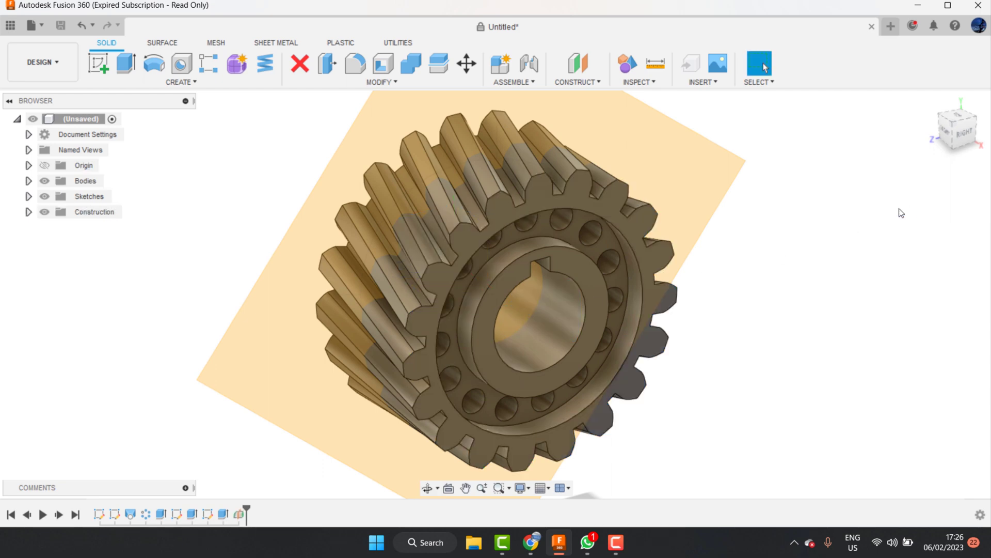
Step: Select the pocket floor plus its outer and inner walls
{"action": "scroll", "coordinate": [605, 239], "scroll_direction": "up", "scroll_amount": 2}
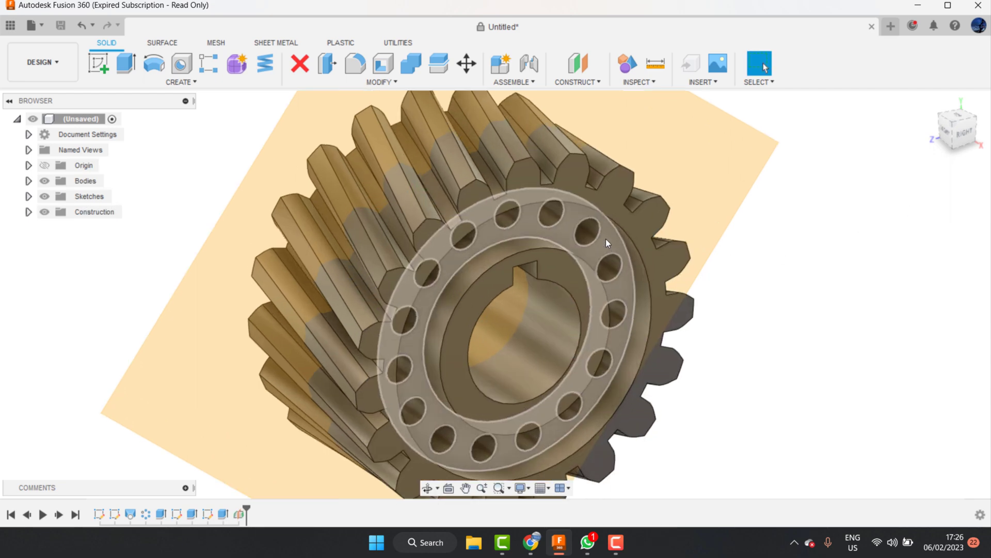
{"action": "left_click", "coordinate": [605, 238]}
{"action": "scroll", "coordinate": [634, 258], "scroll_direction": "up", "scroll_amount": 2}
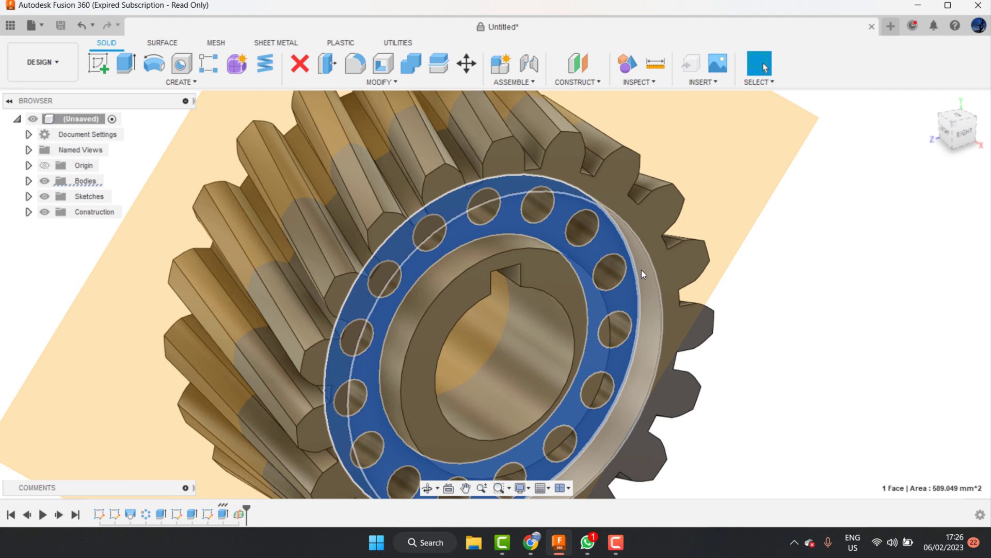
{"action": "left_click", "coordinate": [641, 270], "text": "shift"}
{"action": "left_click", "coordinate": [466, 252], "text": "shift"}
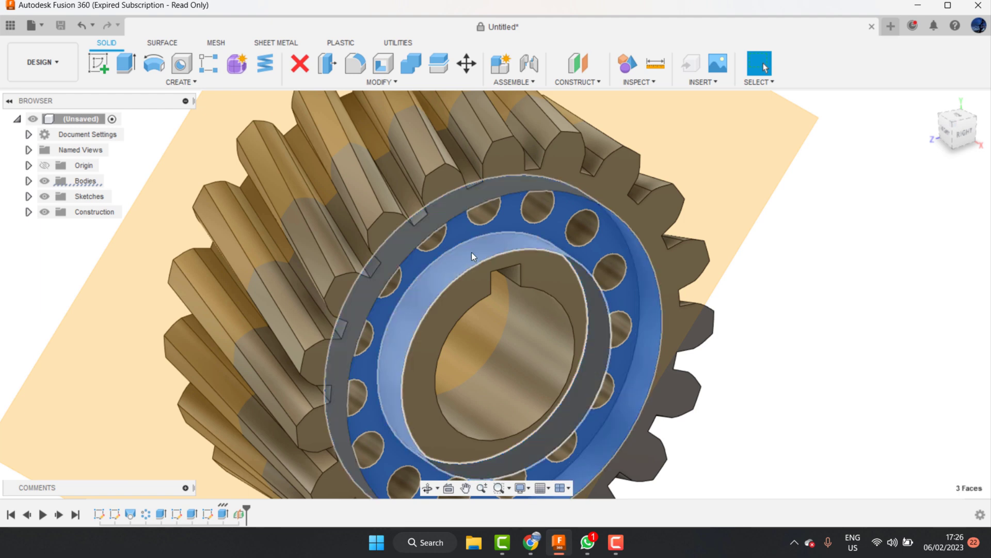
{"action": "scroll", "coordinate": [472, 252], "scroll_direction": "down", "scroll_amount": 2}
{"action": "scroll", "coordinate": [596, 236], "scroll_direction": "down", "scroll_amount": 2}
{"action": "scroll", "coordinate": [596, 237], "scroll_direction": "down", "scroll_amount": 1}
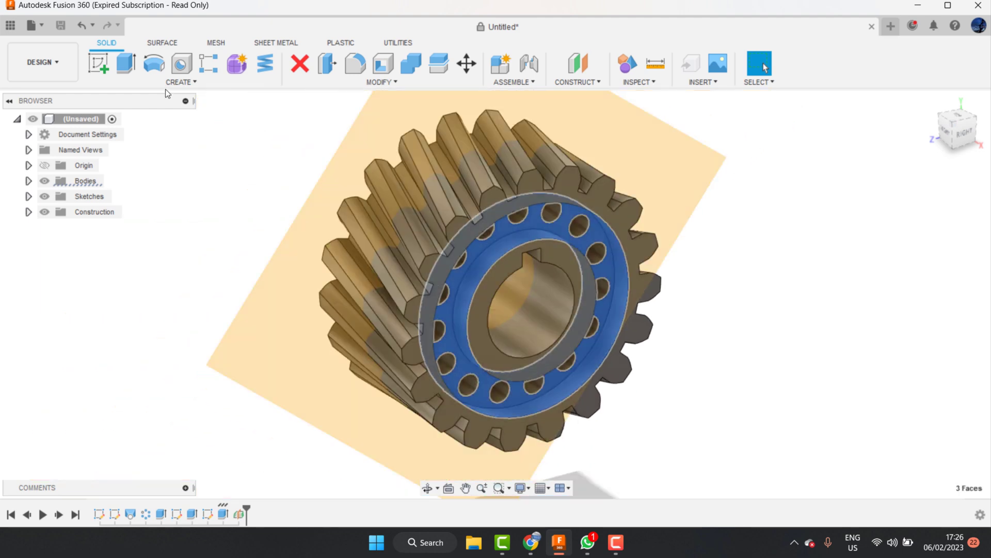
Step: Mirror the three pocket faces across the midplane onto the gear's opposite side
{"action": "left_click", "coordinate": [178, 82]}
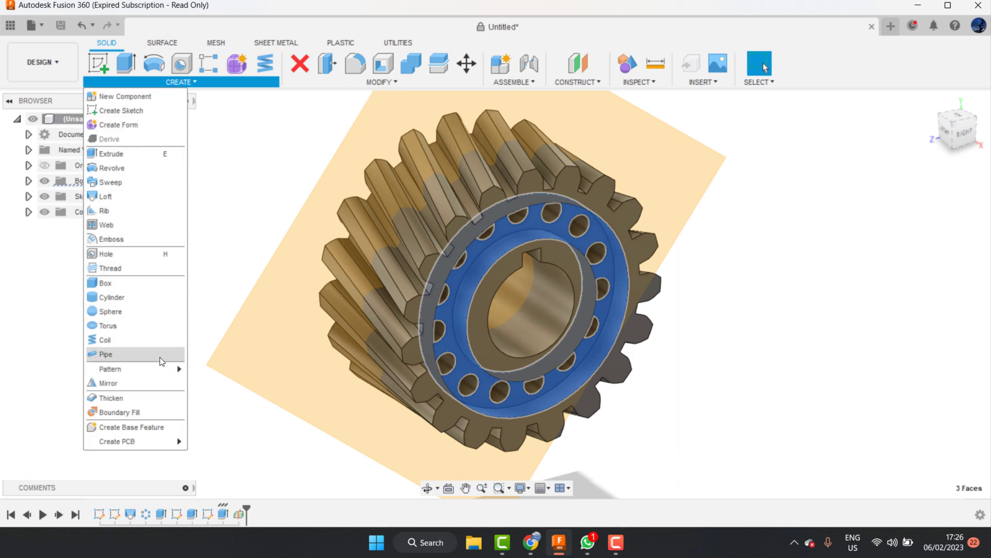
{"action": "left_click", "coordinate": [117, 387]}
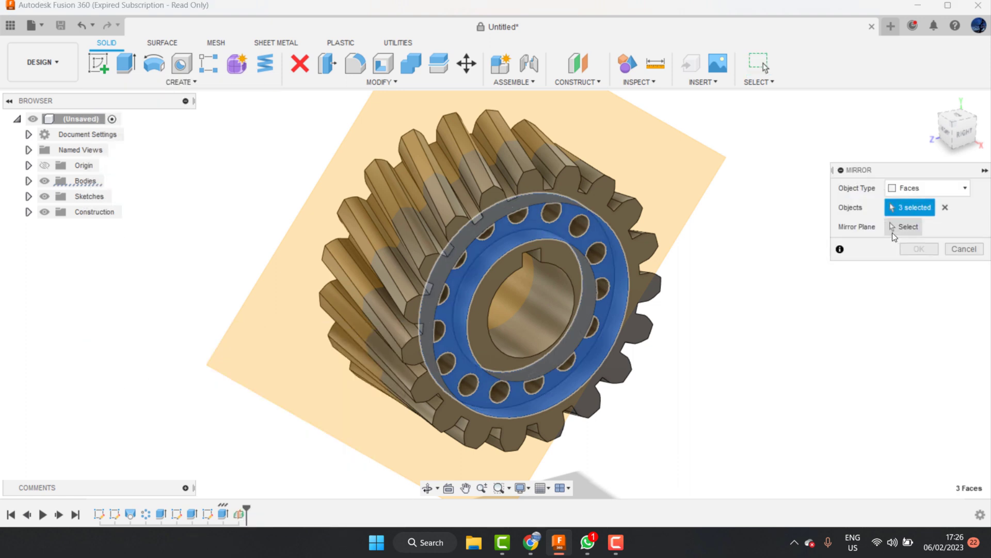
{"action": "left_click", "coordinate": [909, 232]}
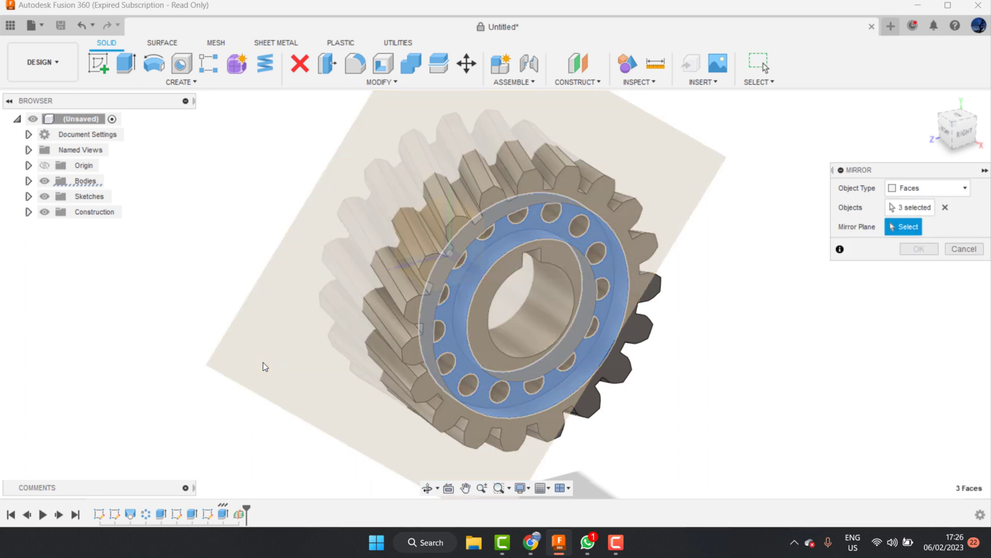
{"action": "left_click", "coordinate": [258, 345]}
{"action": "left_click", "coordinate": [427, 488]}
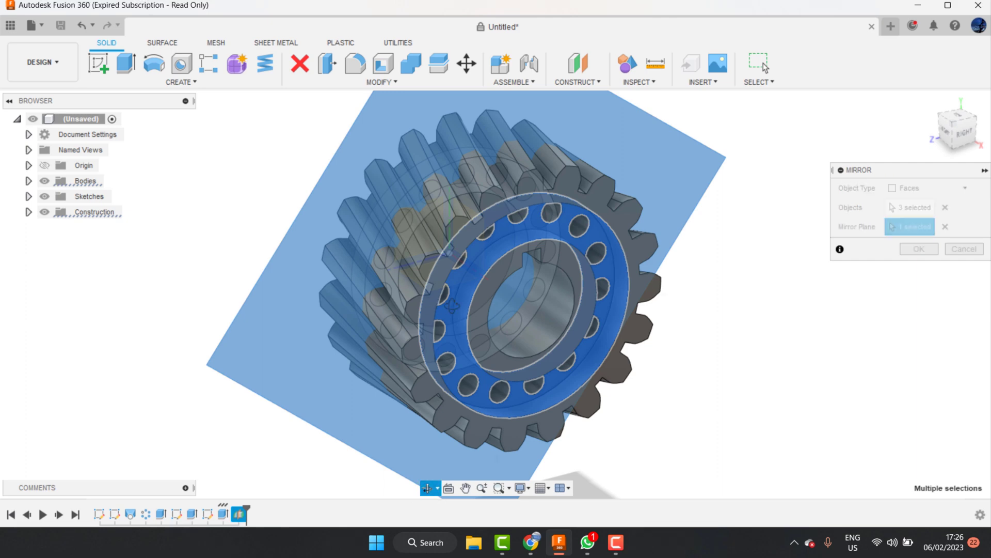
{"action": "left_click_drag", "start_coordinate": [465, 310], "coordinate": [516, 250]}
{"action": "right_click", "coordinate": [516, 249]}
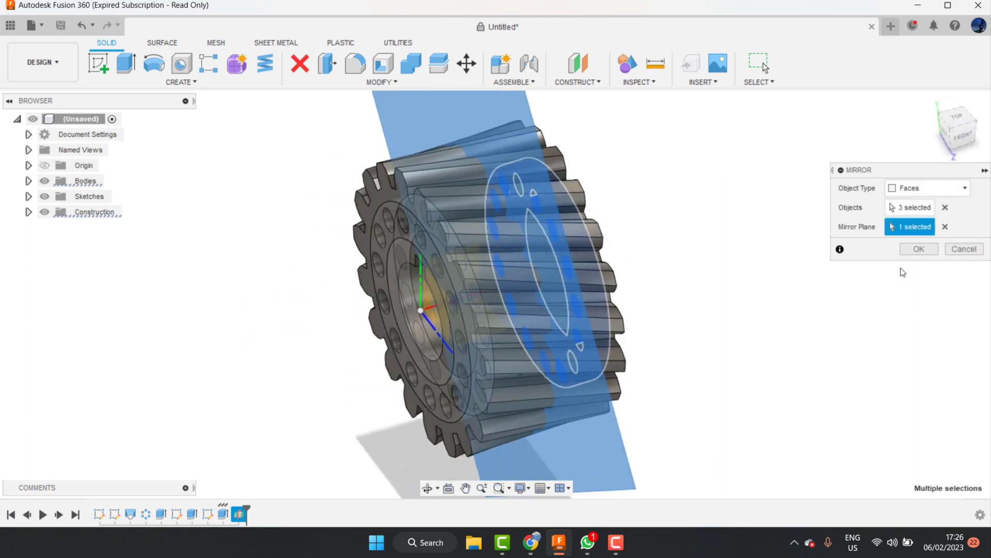
{"action": "left_click", "coordinate": [919, 249]}
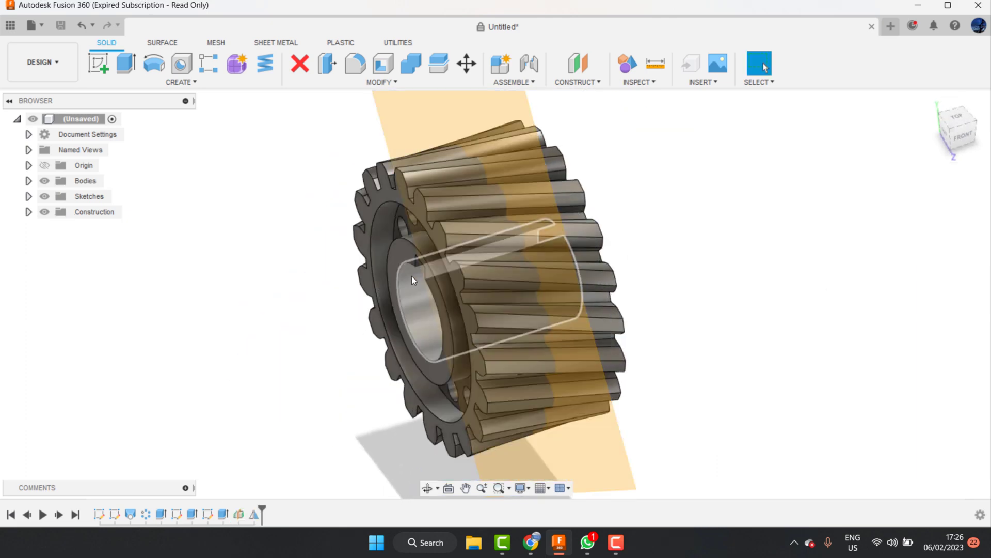
Step: Delete the midplane construction plane
{"action": "right_click", "coordinate": [510, 129]}
{"action": "left_click", "coordinate": [484, 113]}
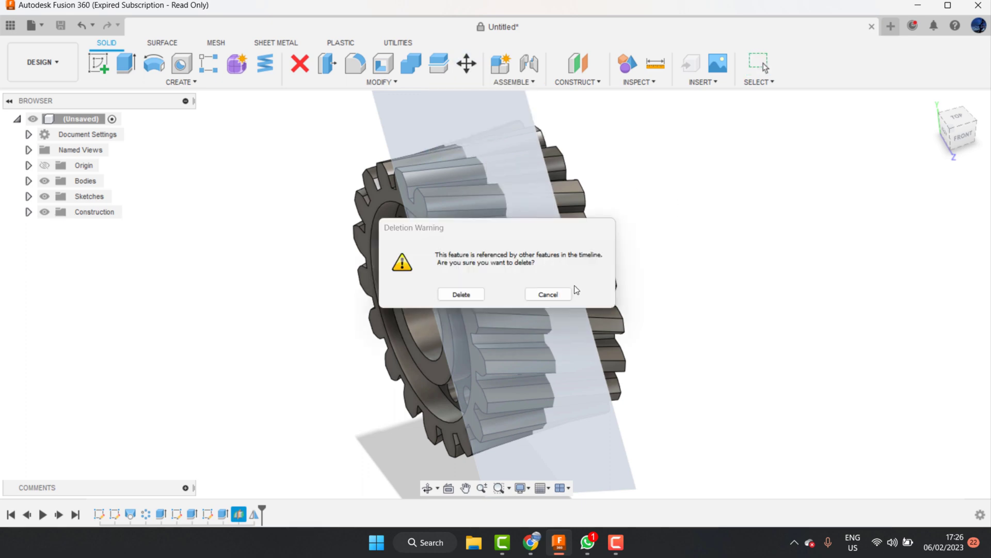
{"action": "left_click", "coordinate": [447, 297]}
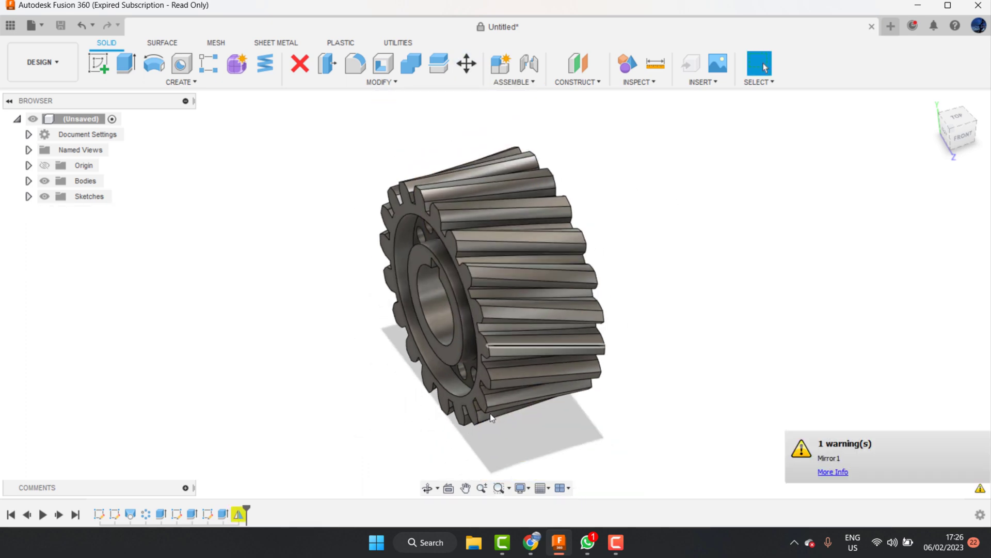
{"action": "left_click", "coordinate": [428, 488]}
{"action": "mouse_move", "coordinate": [392, 361]}
{"action": "left_mouse_down"}
{"action": "mouse_move", "coordinate": [367, 325]}
{"action": "mouse_move", "coordinate": [304, 347]}
{"action": "mouse_move", "coordinate": [367, 369]}
{"action": "mouse_move", "coordinate": [354, 367]}
{"action": "left_mouse_up"}
{"action": "mouse_move", "coordinate": [562, 330]}
{"action": "left_mouse_down"}
{"action": "mouse_move", "coordinate": [504, 271]}
{"action": "mouse_move", "coordinate": [553, 338]}
{"action": "mouse_move", "coordinate": [499, 278]}
{"action": "mouse_move", "coordinate": [611, 223]}
{"action": "left_mouse_up"}
{"action": "right_click", "coordinate": [679, 183]}
{"action": "left_click", "coordinate": [708, 176]}
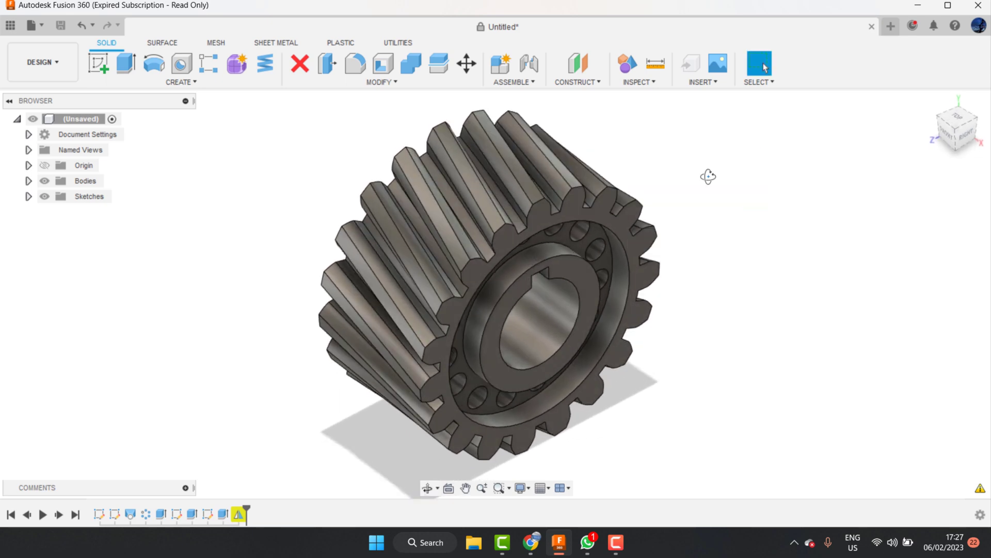